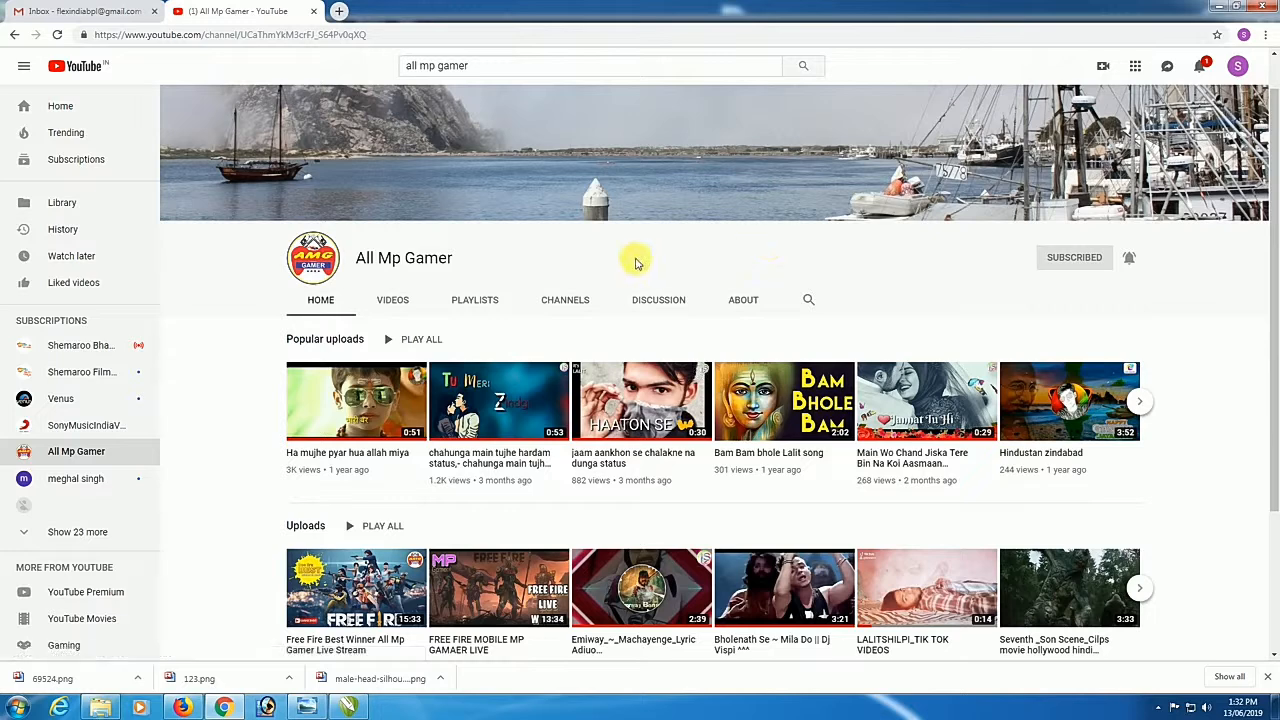
Switch from the YouTube channel page to the untitled CorelDRAW document
scroll(451, 217, down, 1)
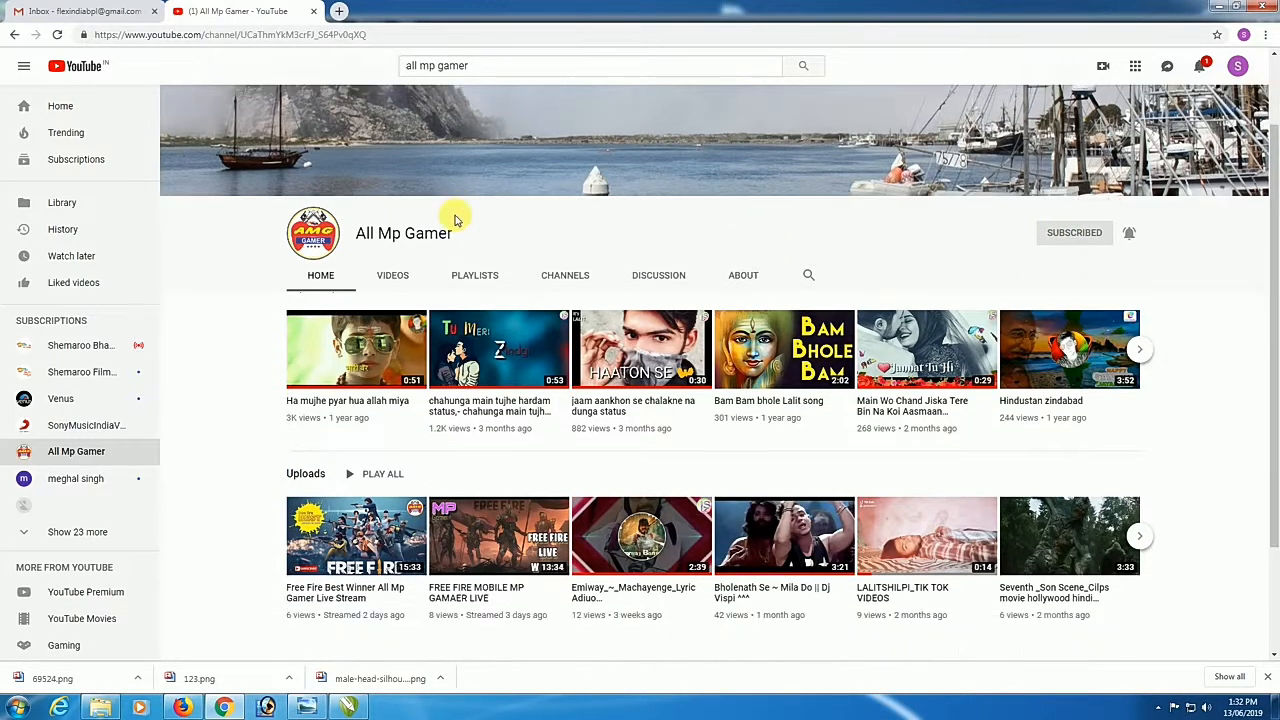
scroll(500, 234, up, 1)
click(348, 707)
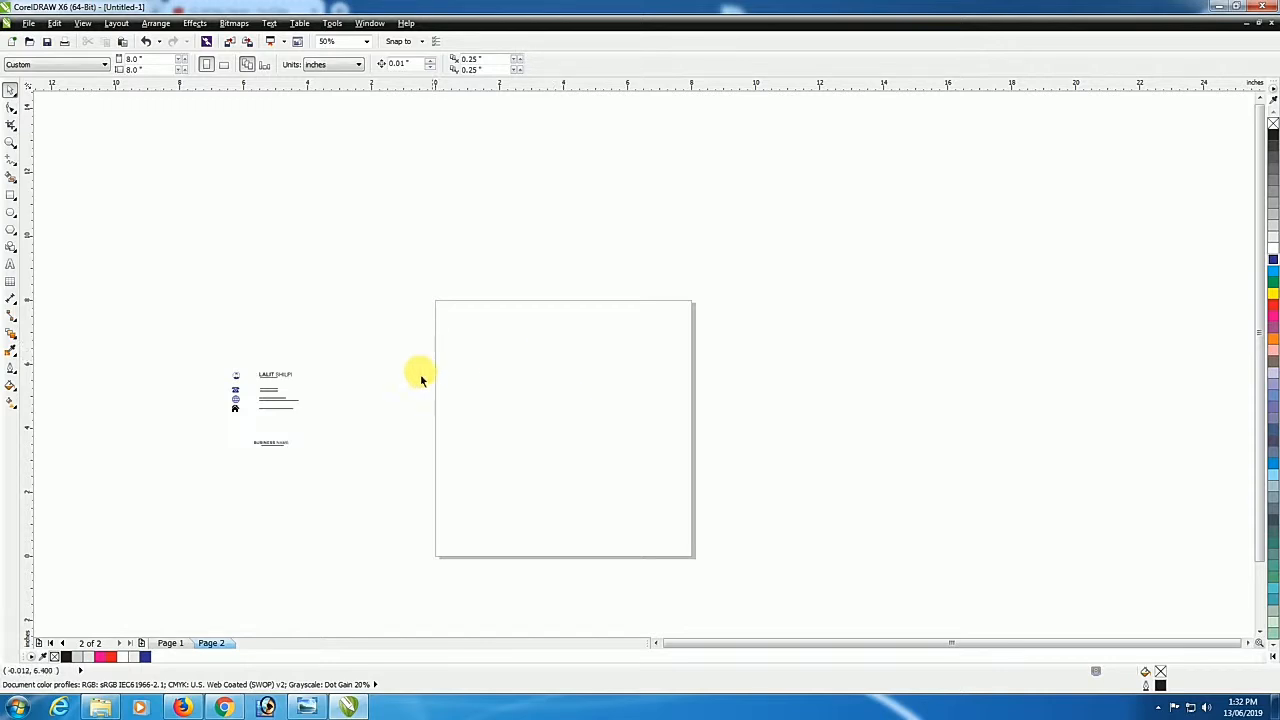
Draw a rectangle on page 2 and set its size to 3.5 inches wide by 2 inches high
scroll(486, 371, up, 1)
scroll(496, 364, down, 1)
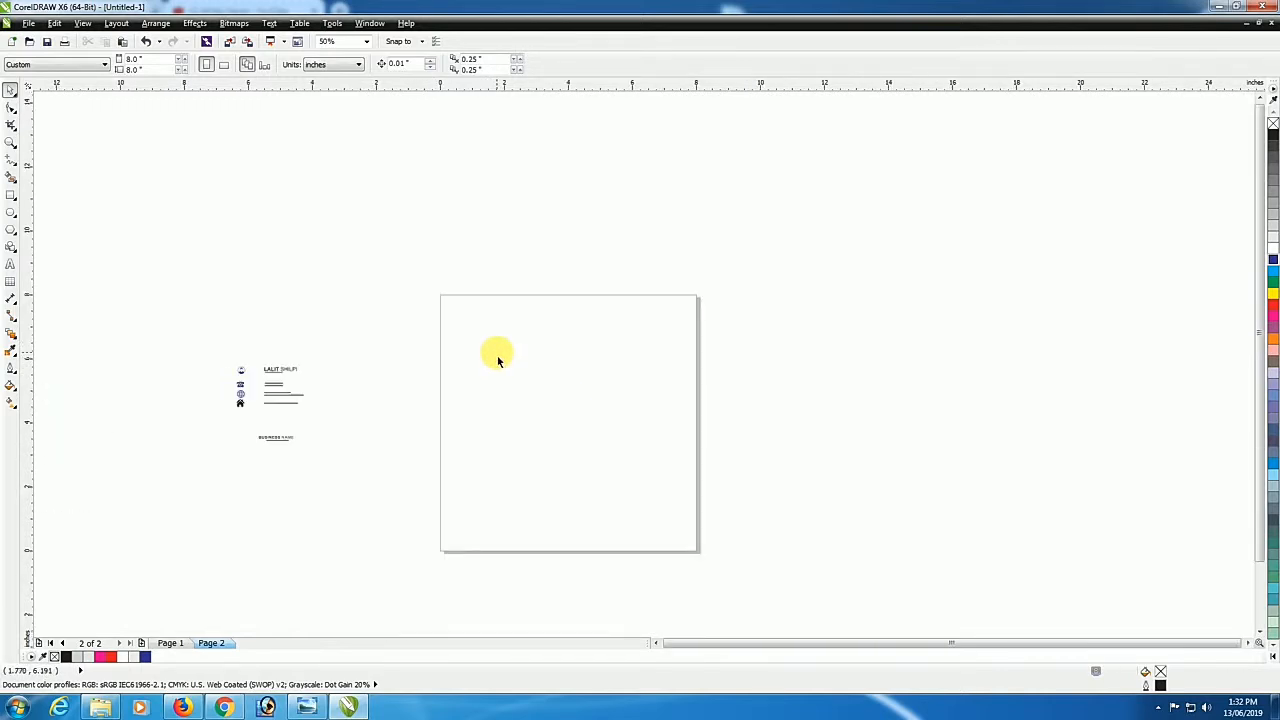
scroll(551, 388, up, 1)
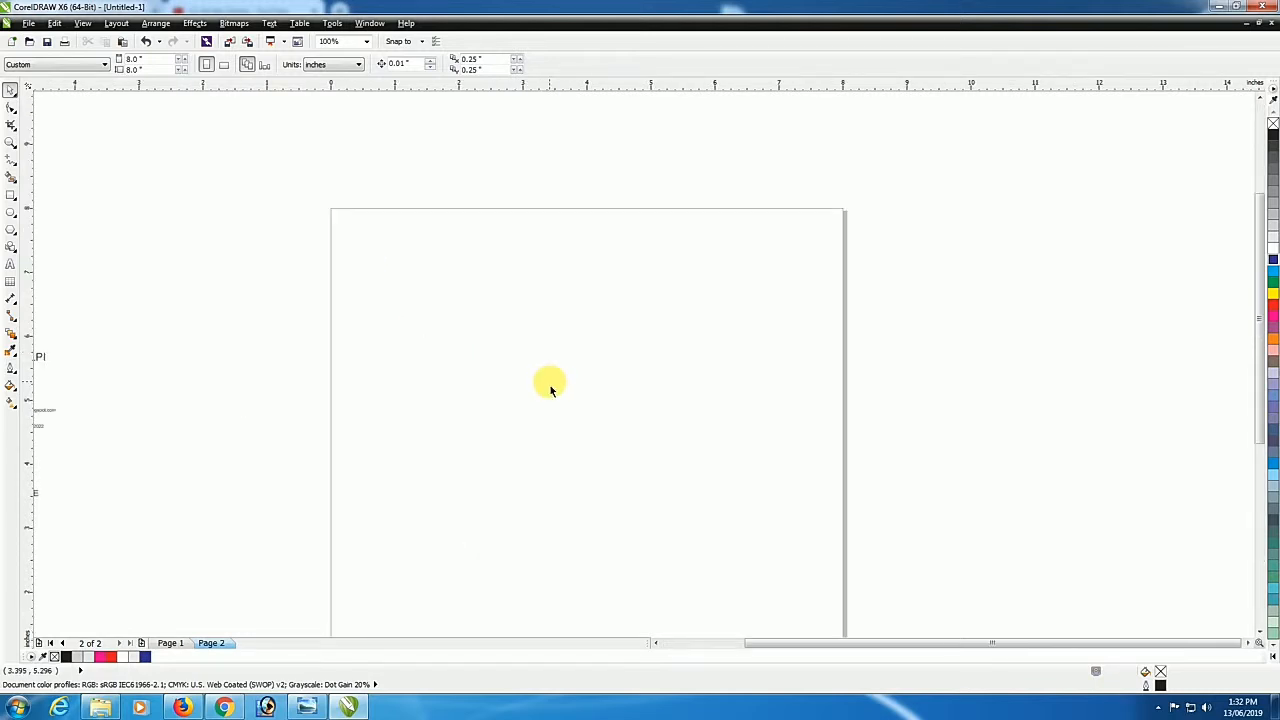
click(11, 196)
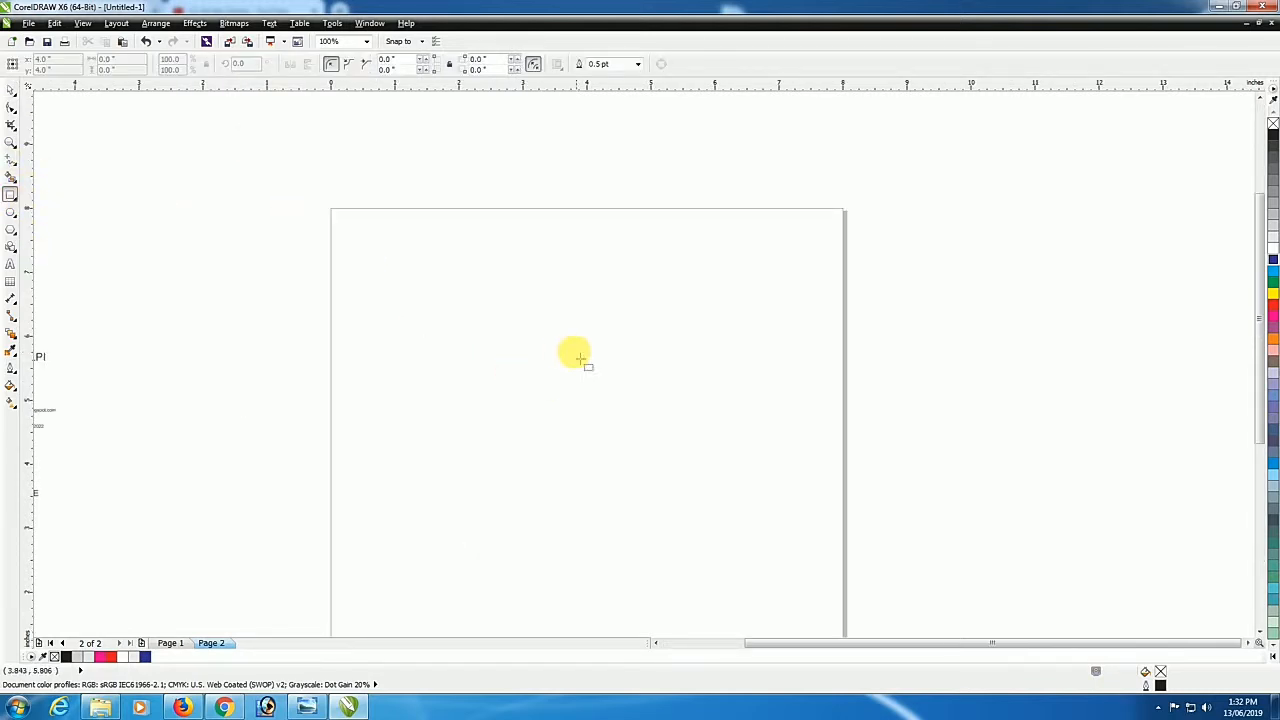
mouse_move(459, 313)
mouse_down()
mouse_move(520, 366)
mouse_move(669, 424)
mouse_up()
click(110, 60)
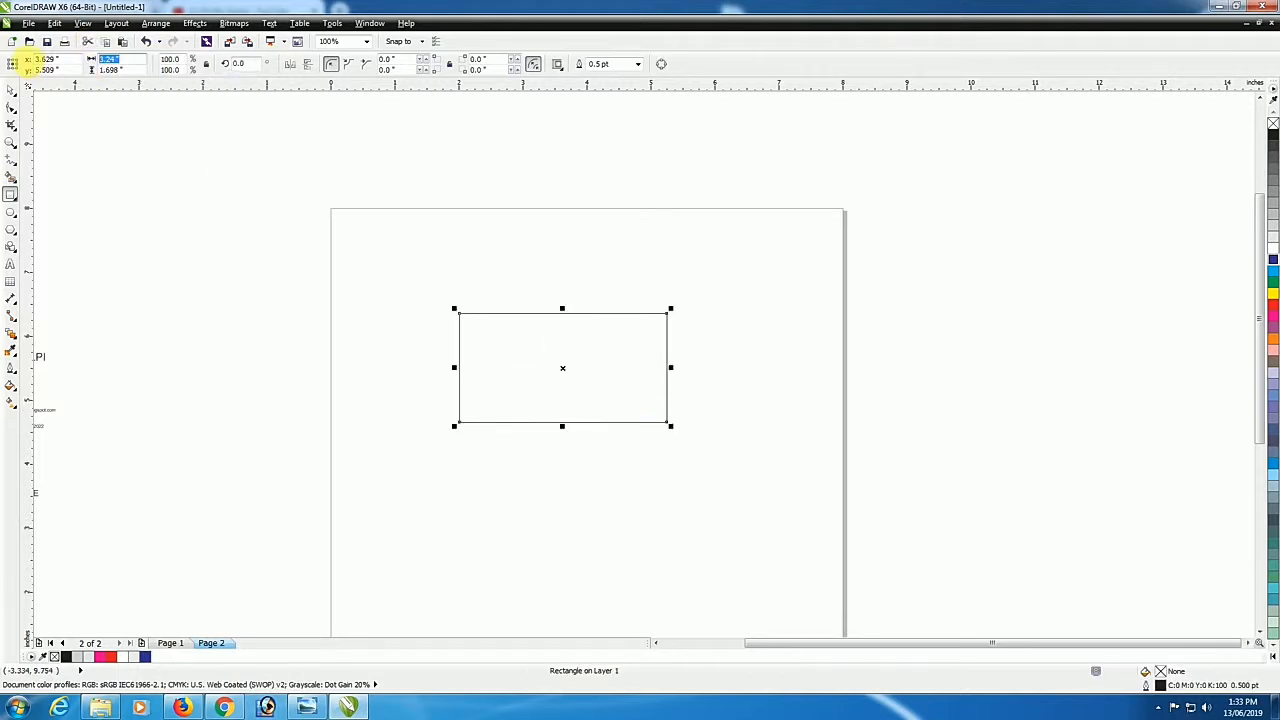
text(3.5)
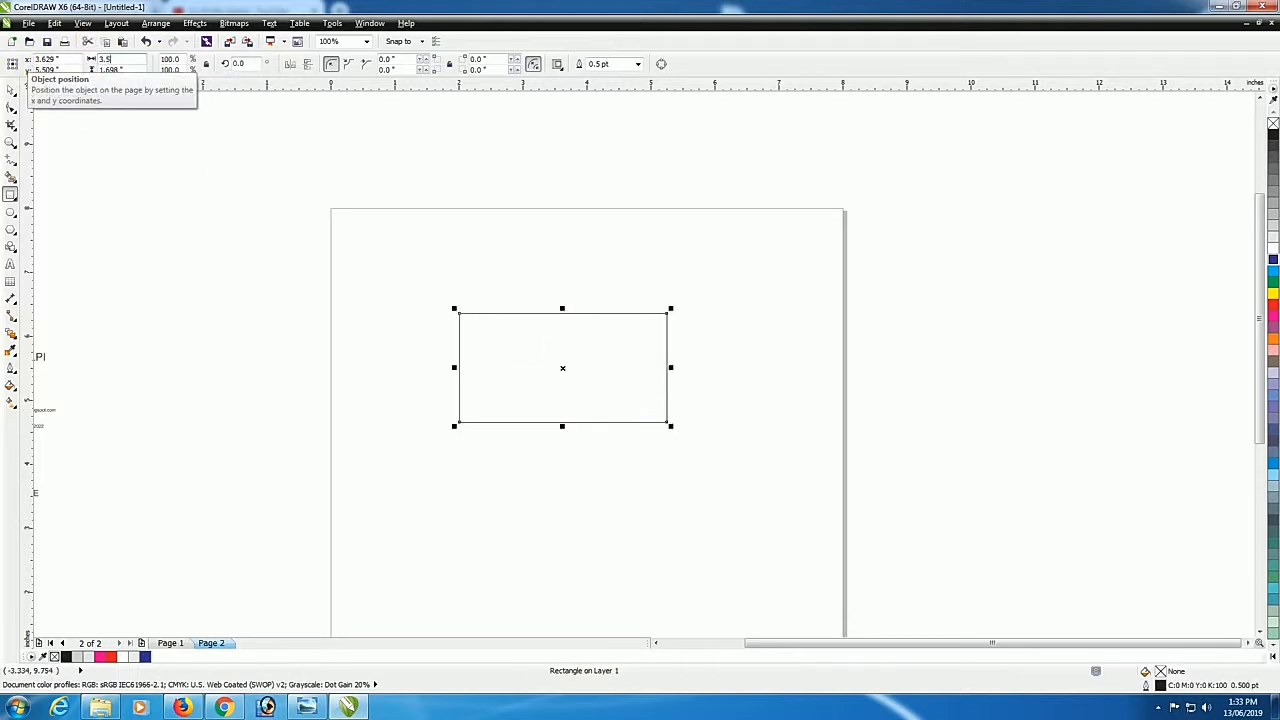
click(104, 70)
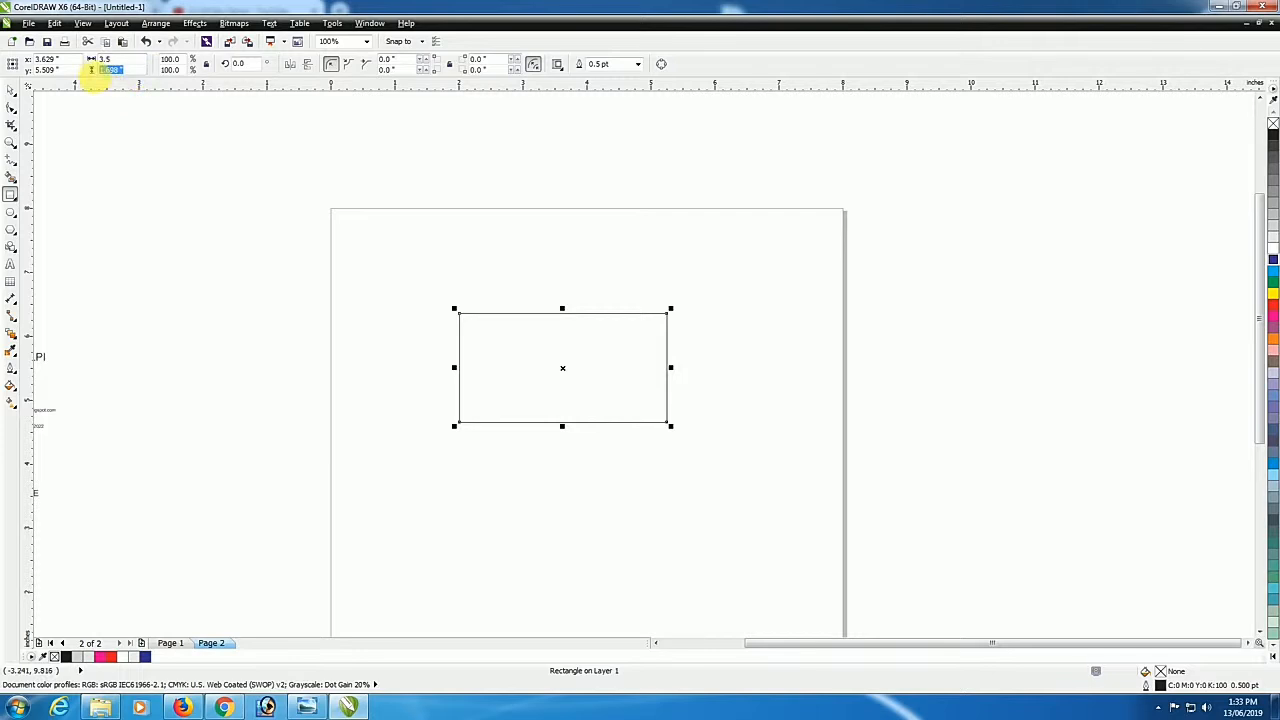
text(2)
key(Return)
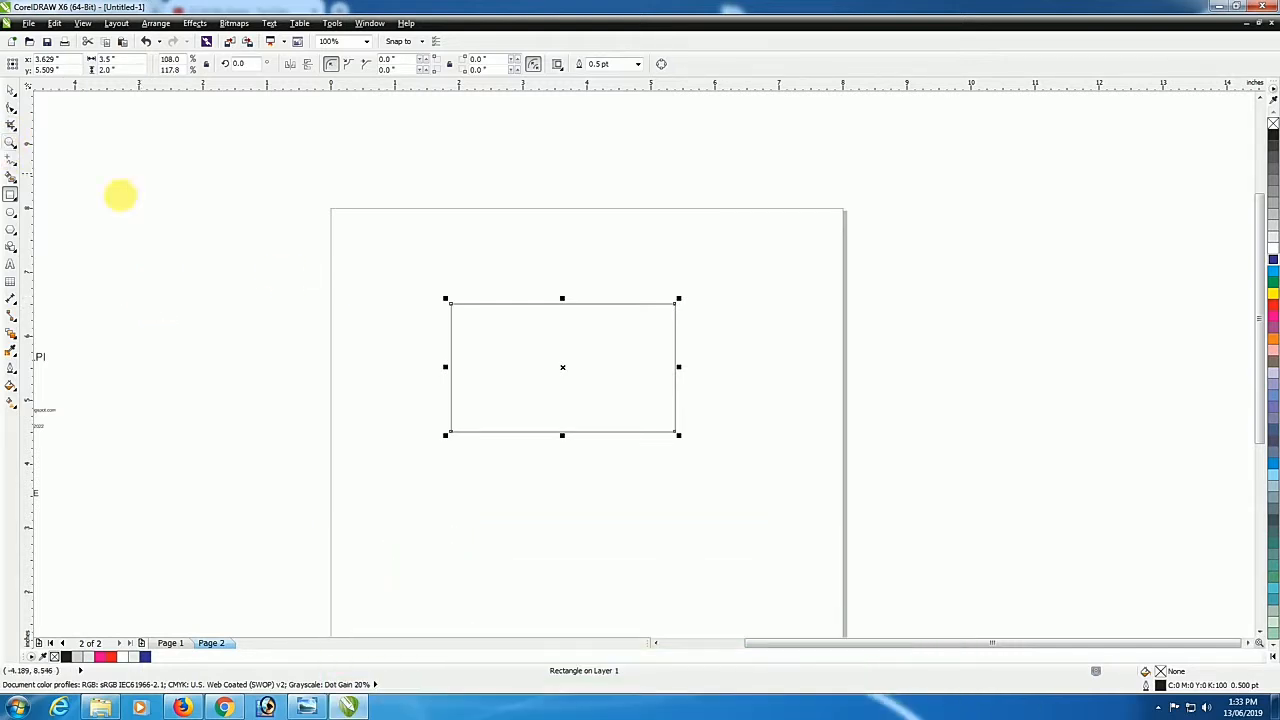
Copy the rectangle and paste the duplicate directly on top of the original
click(12, 92)
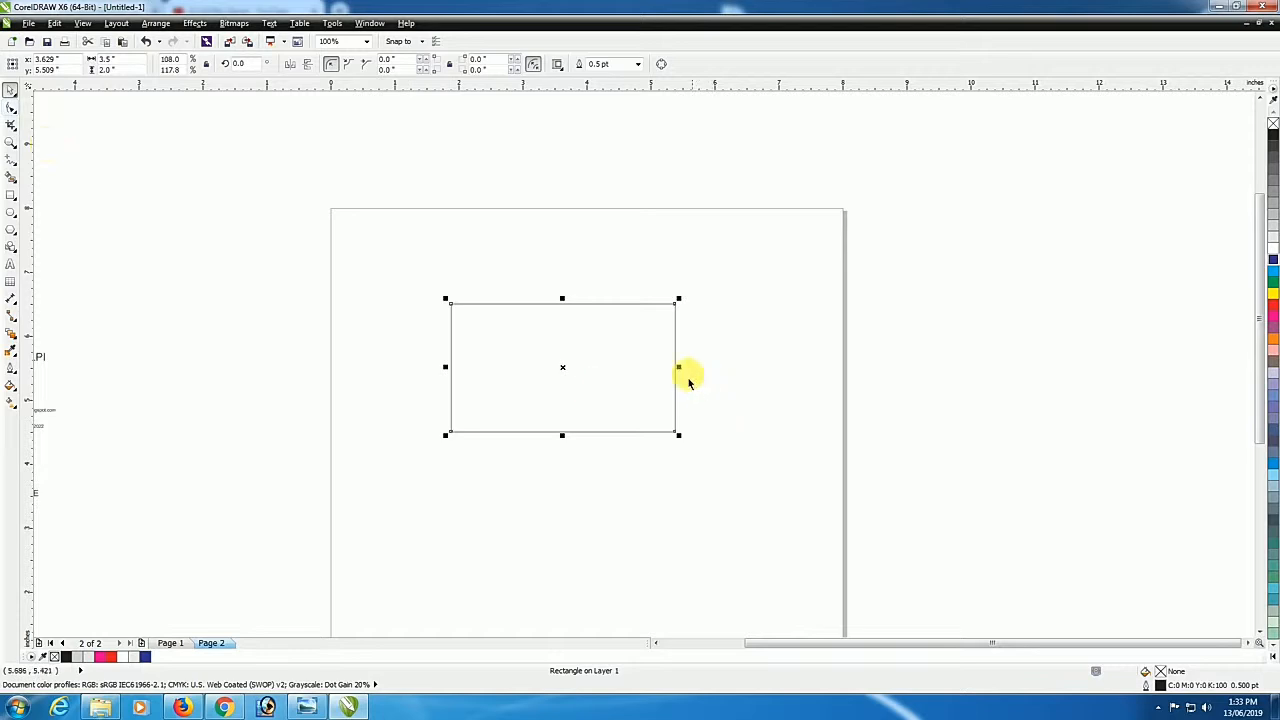
right_click(630, 372)
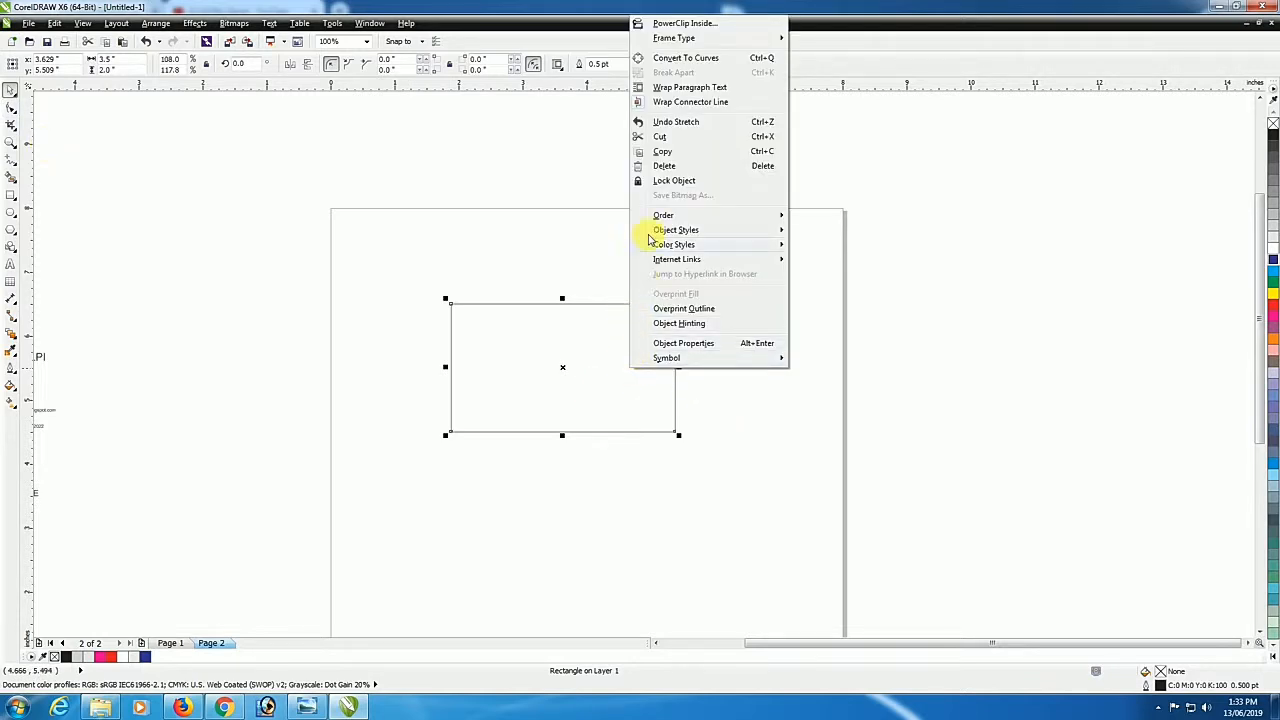
click(697, 154)
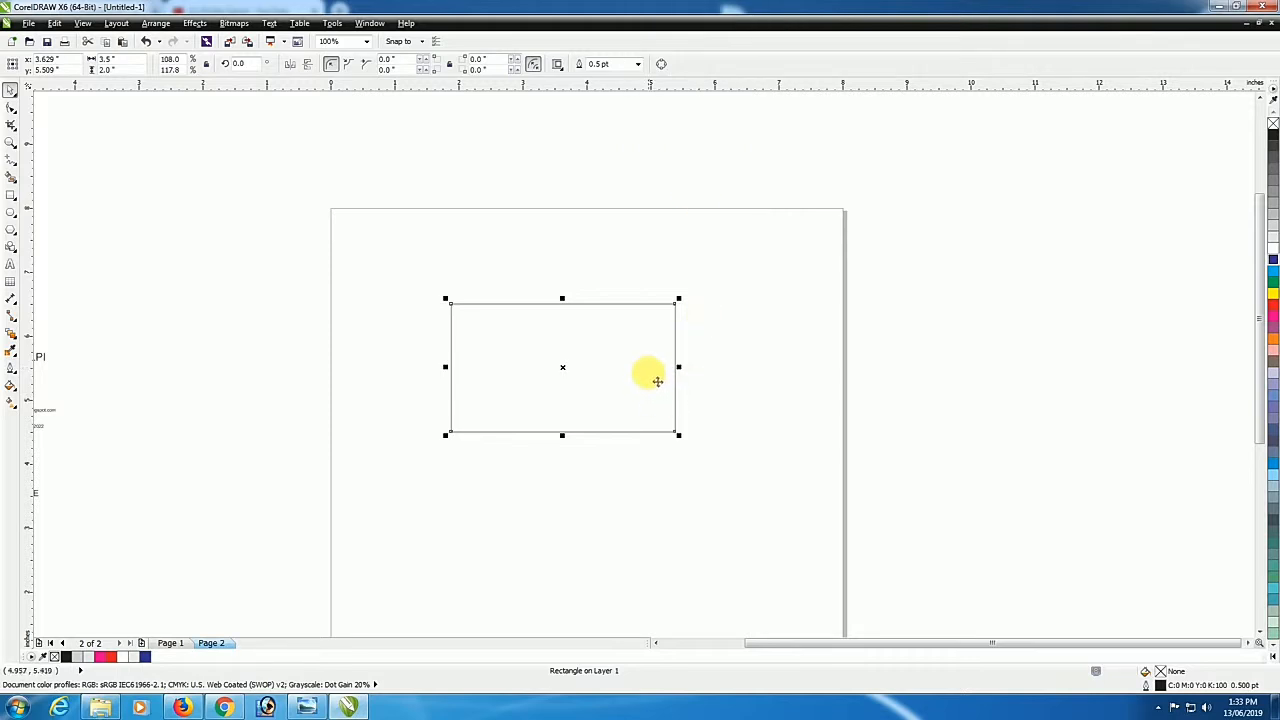
right_click(695, 367)
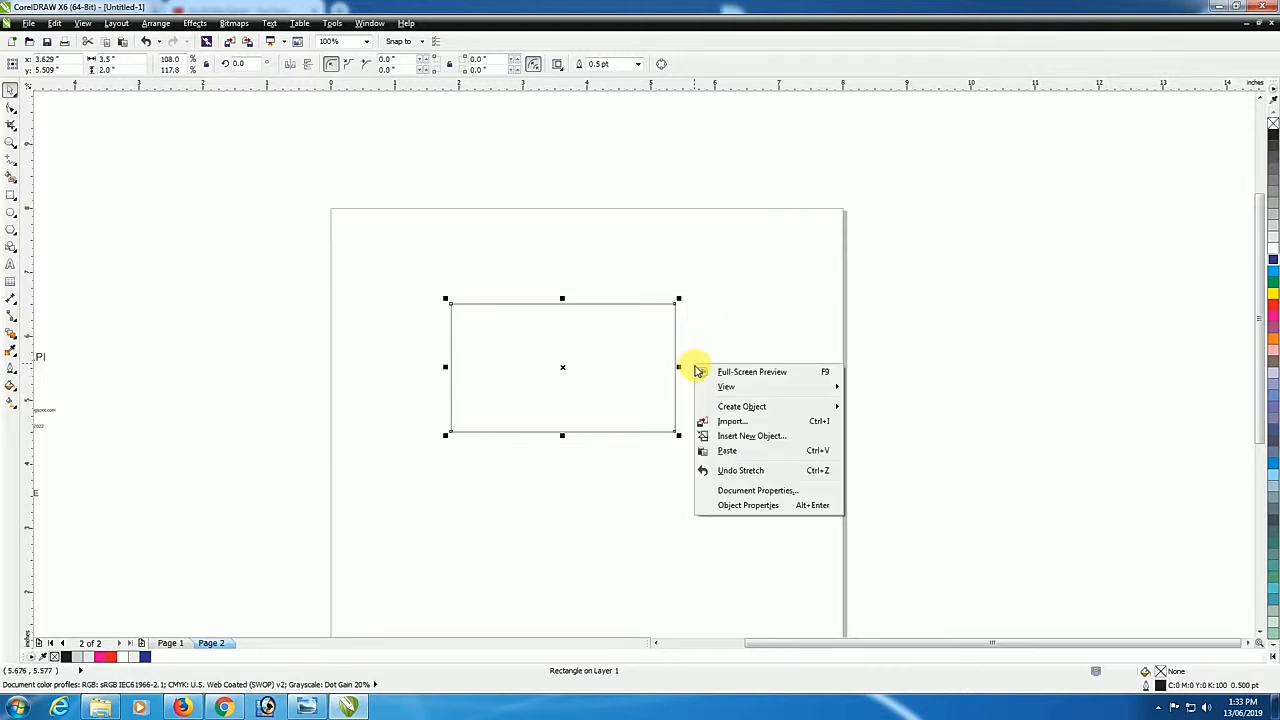
click(724, 452)
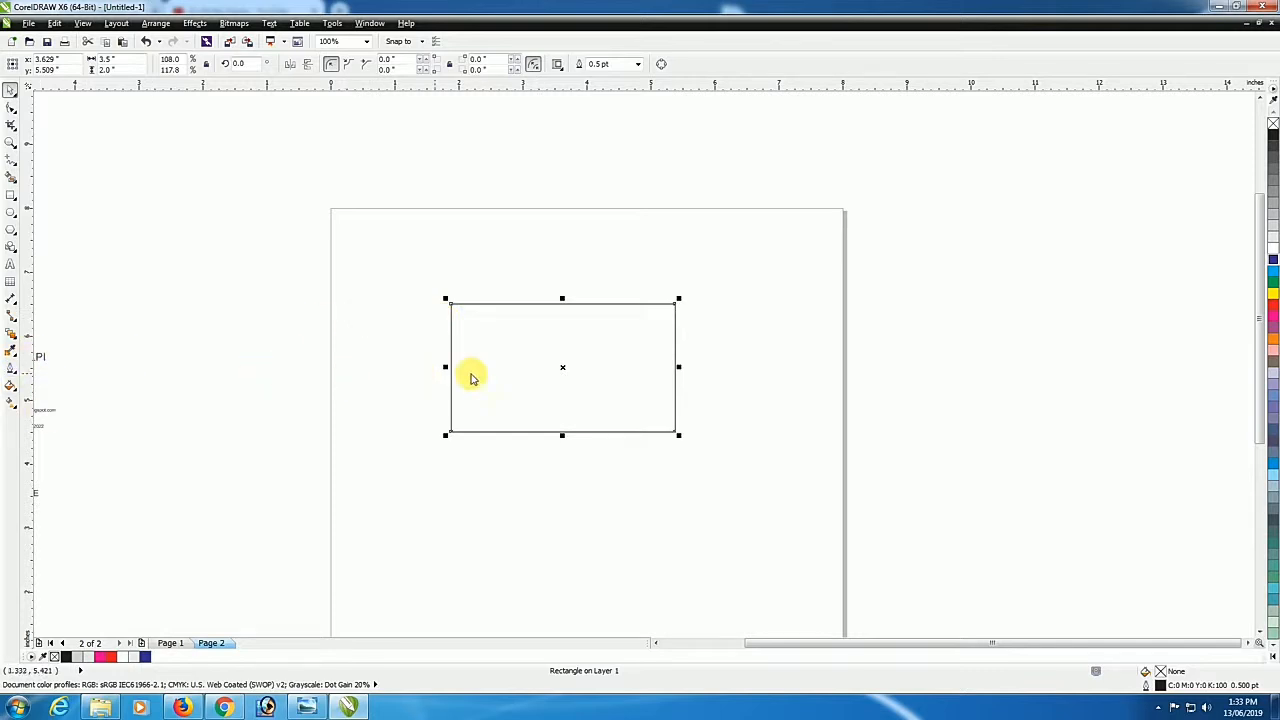
Place a vertical guideline through the rectangle's centre and narrow the pasted copy from its right edge to about 1.92 inches wide
drag(471, 374, 563, 383)
click(655, 370)
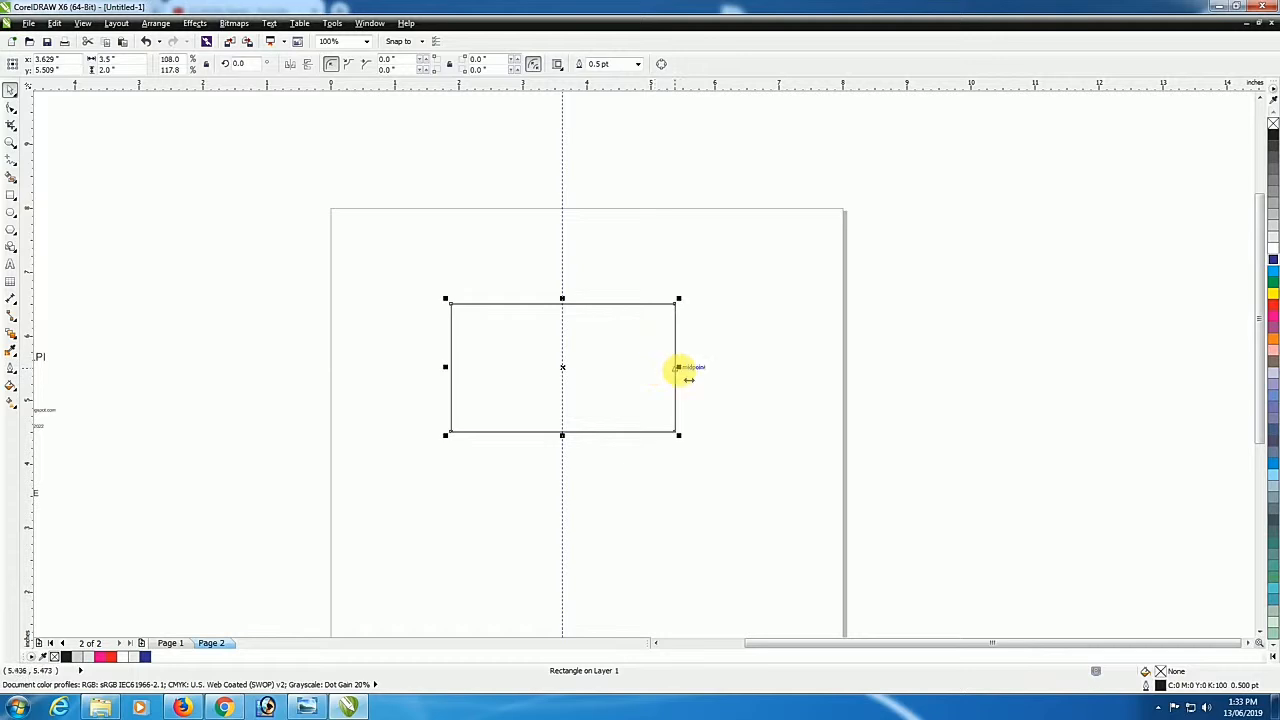
drag(680, 370, 582, 392)
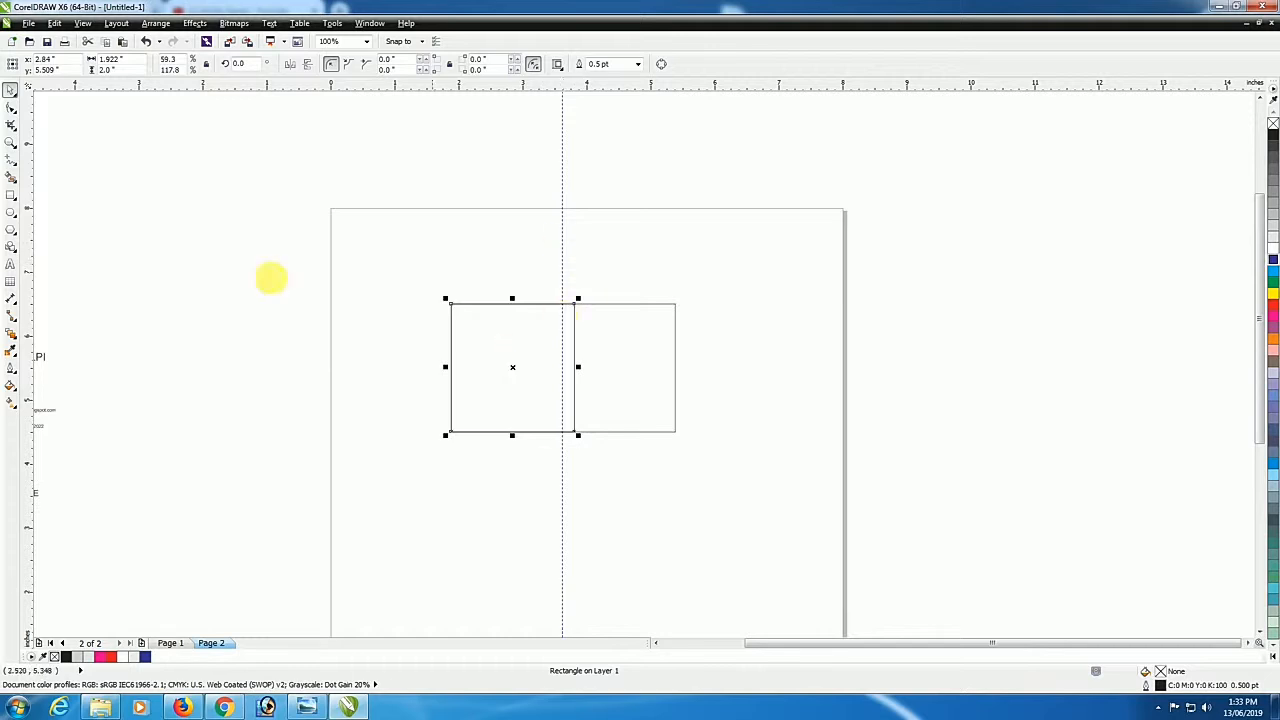
Convert the narrowed rectangle to curves and pull a new node on its right edge inward to about 2.45 inches on the horizontal ruler
click(11, 107)
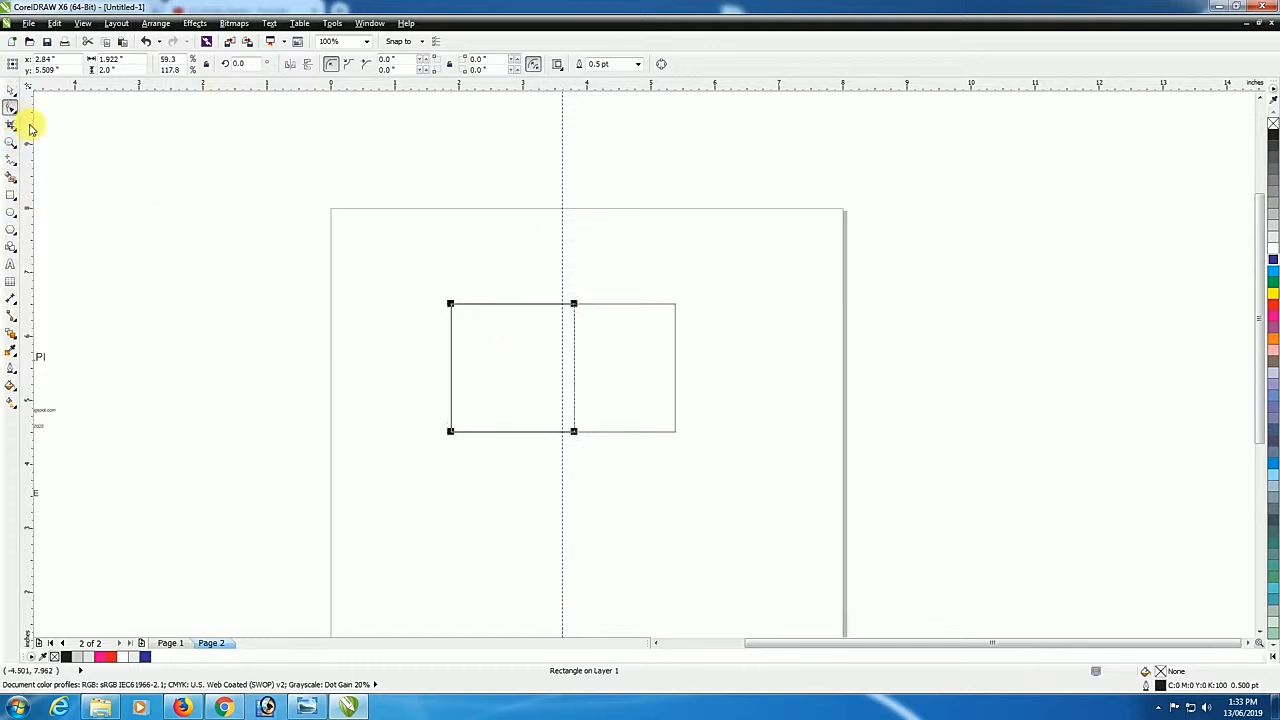
click(660, 66)
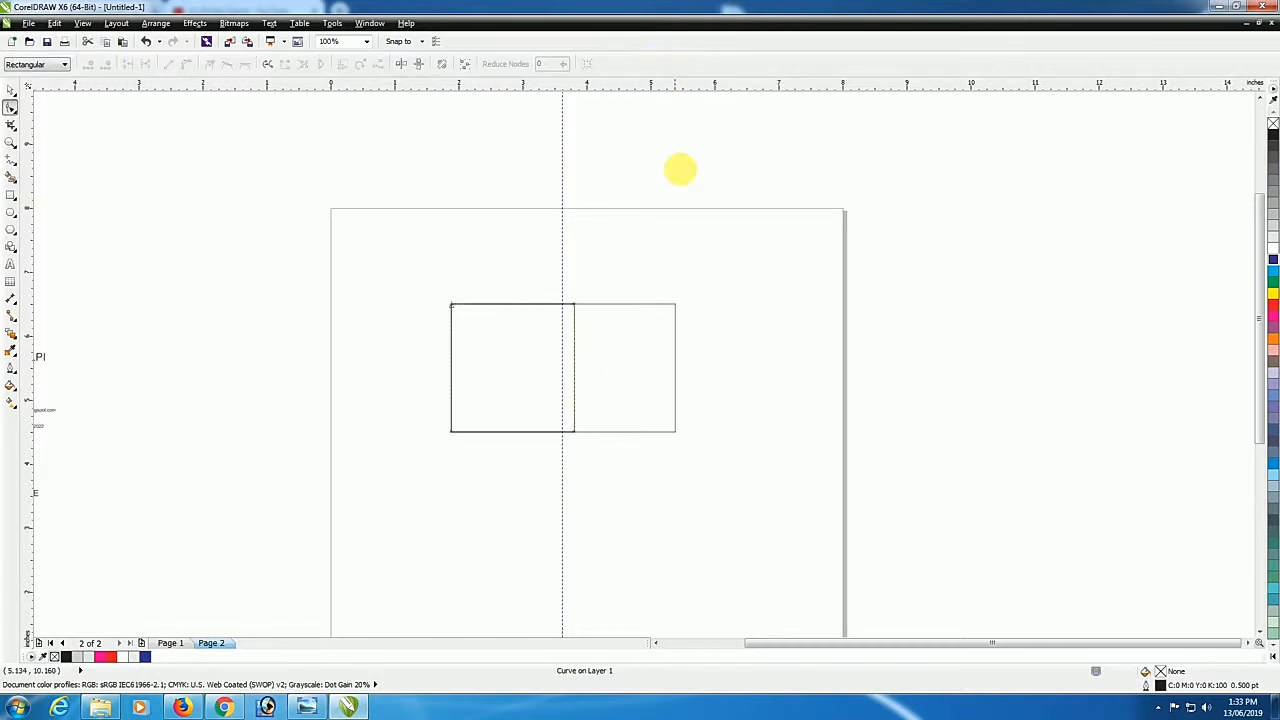
scroll(575, 373, up, 1)
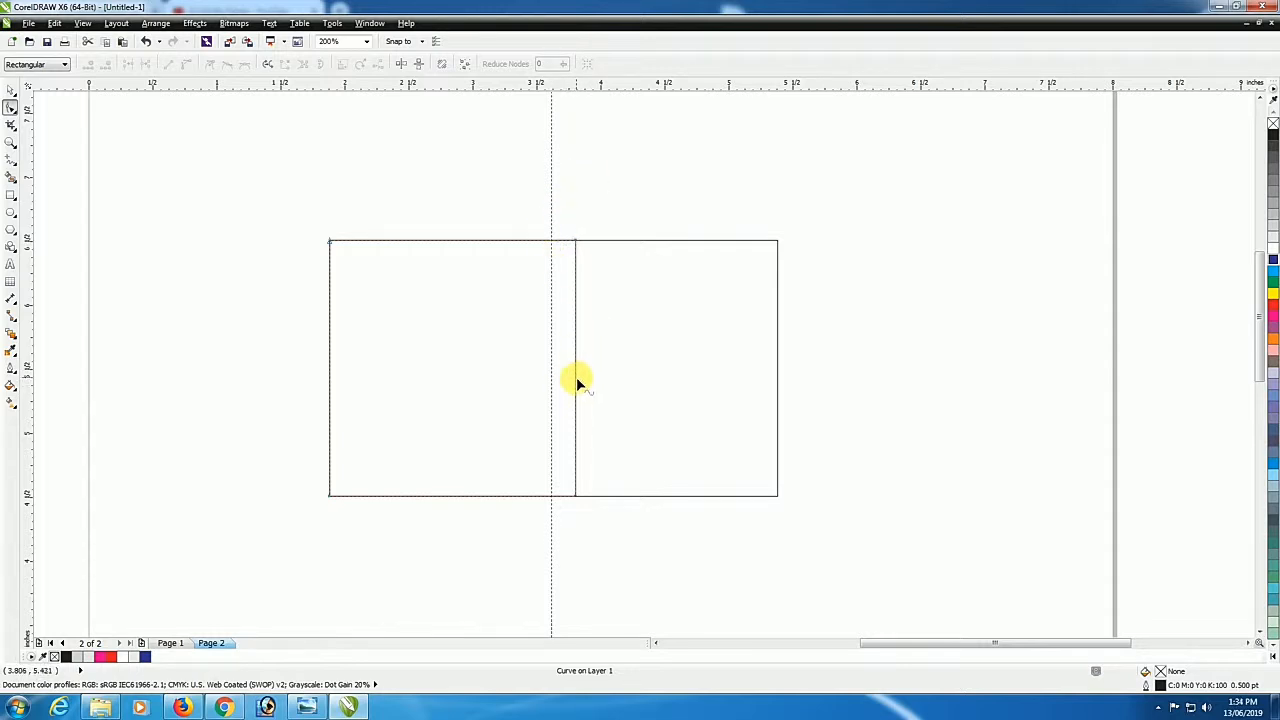
click(576, 374)
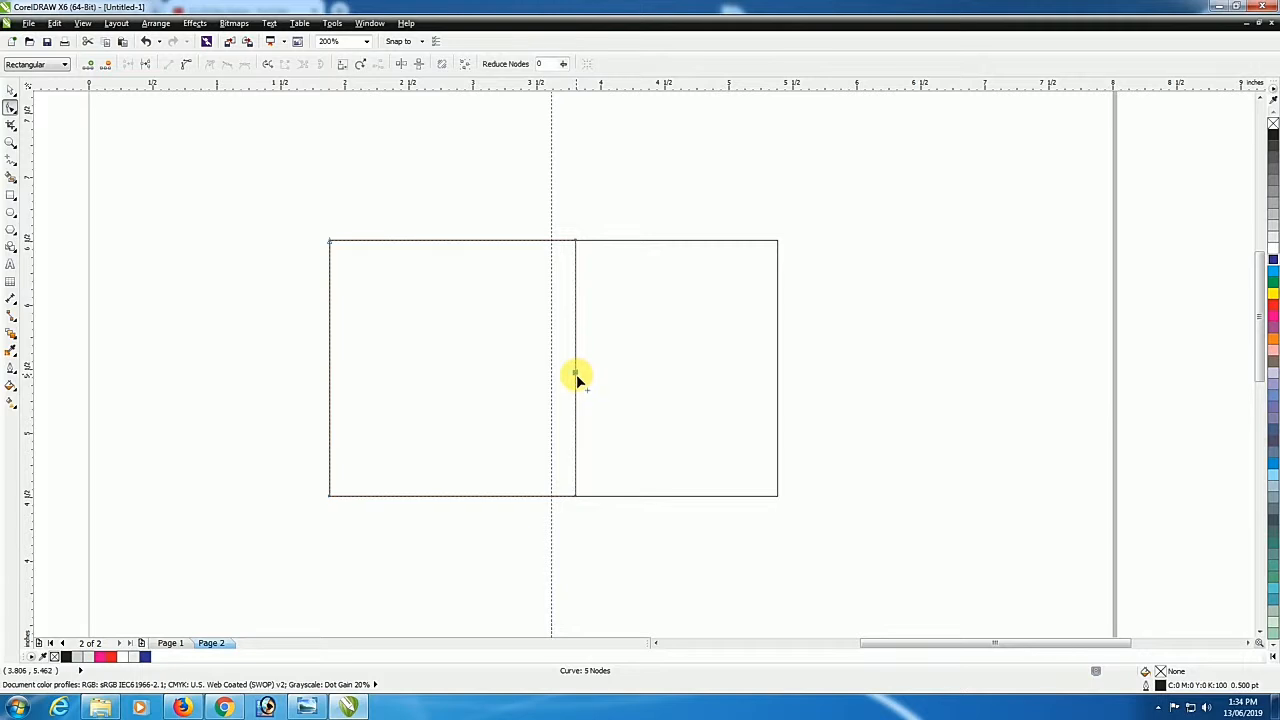
drag(576, 374, 403, 358)
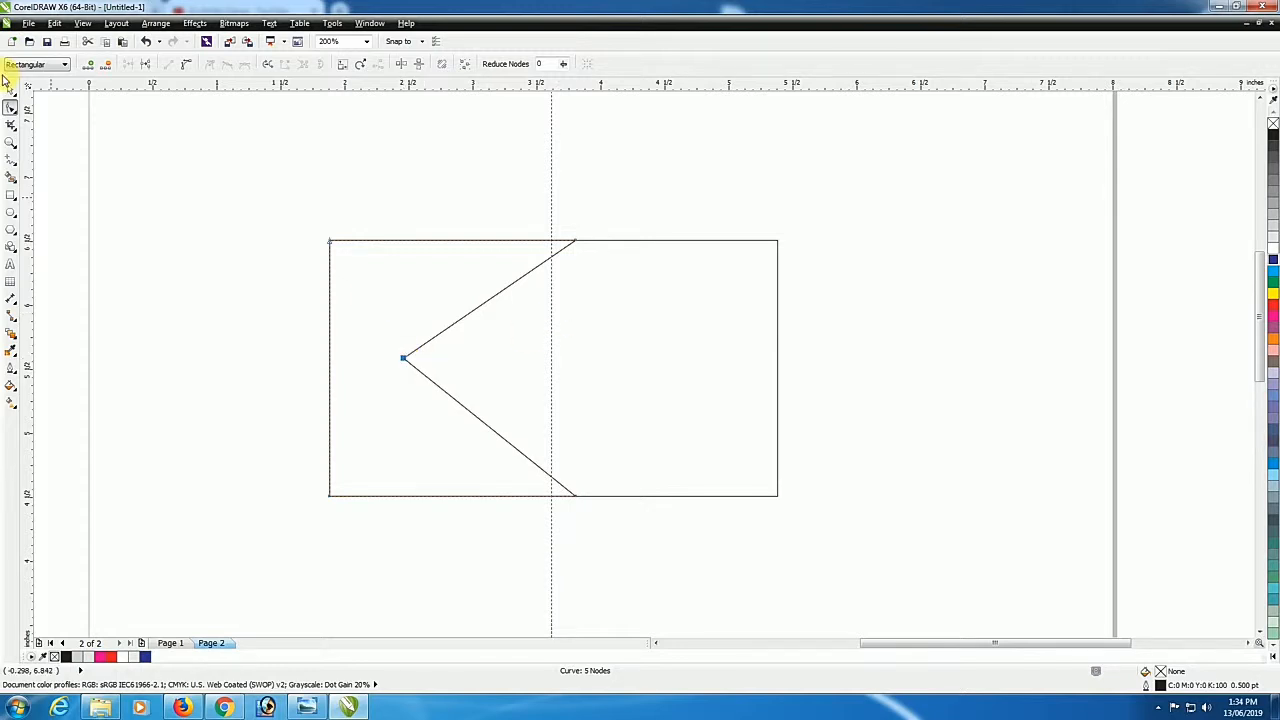
Stretch the V-notched shape from its right edge to about 2.41 inches wide and deselect it
click(11, 91)
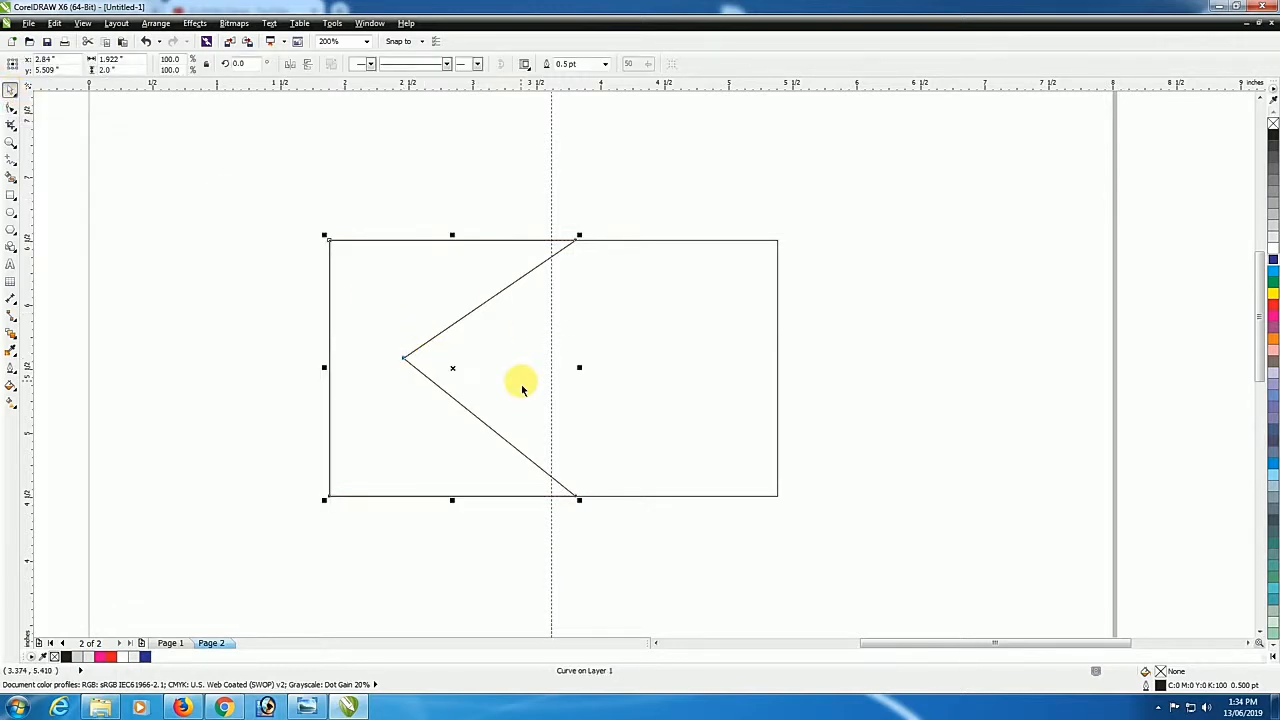
drag(590, 377, 651, 379)
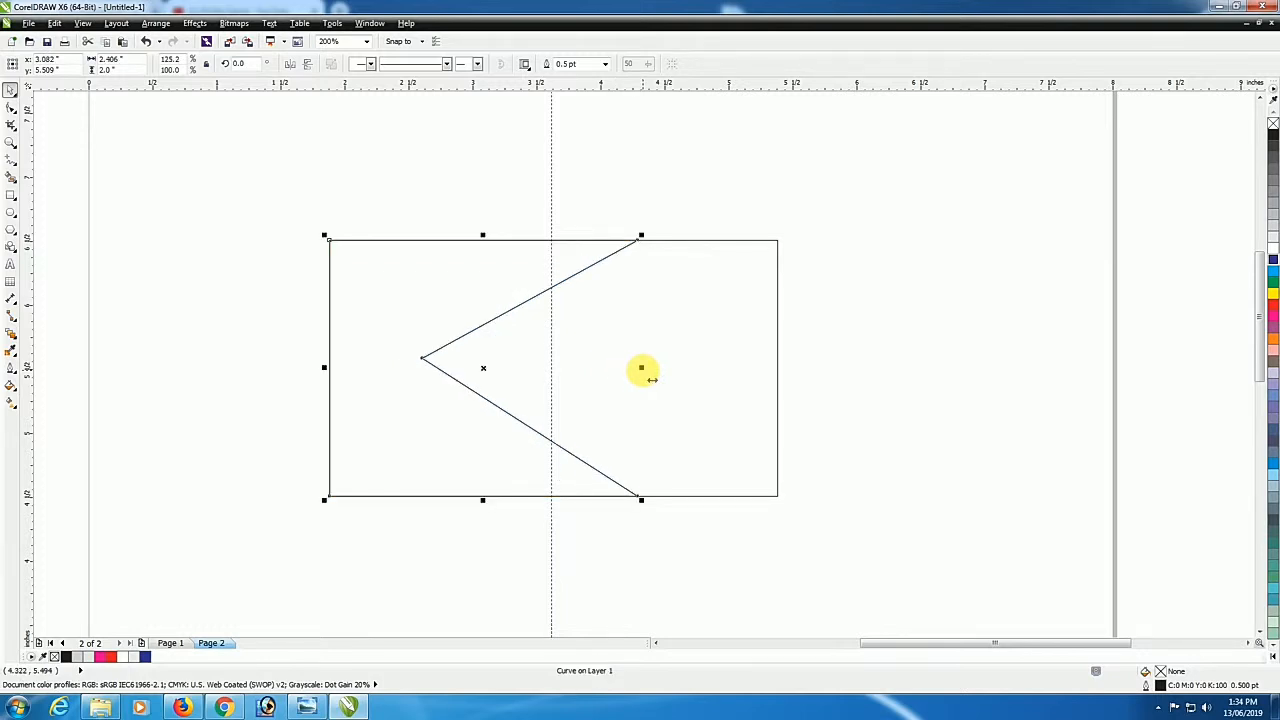
click(757, 345)
click(794, 338)
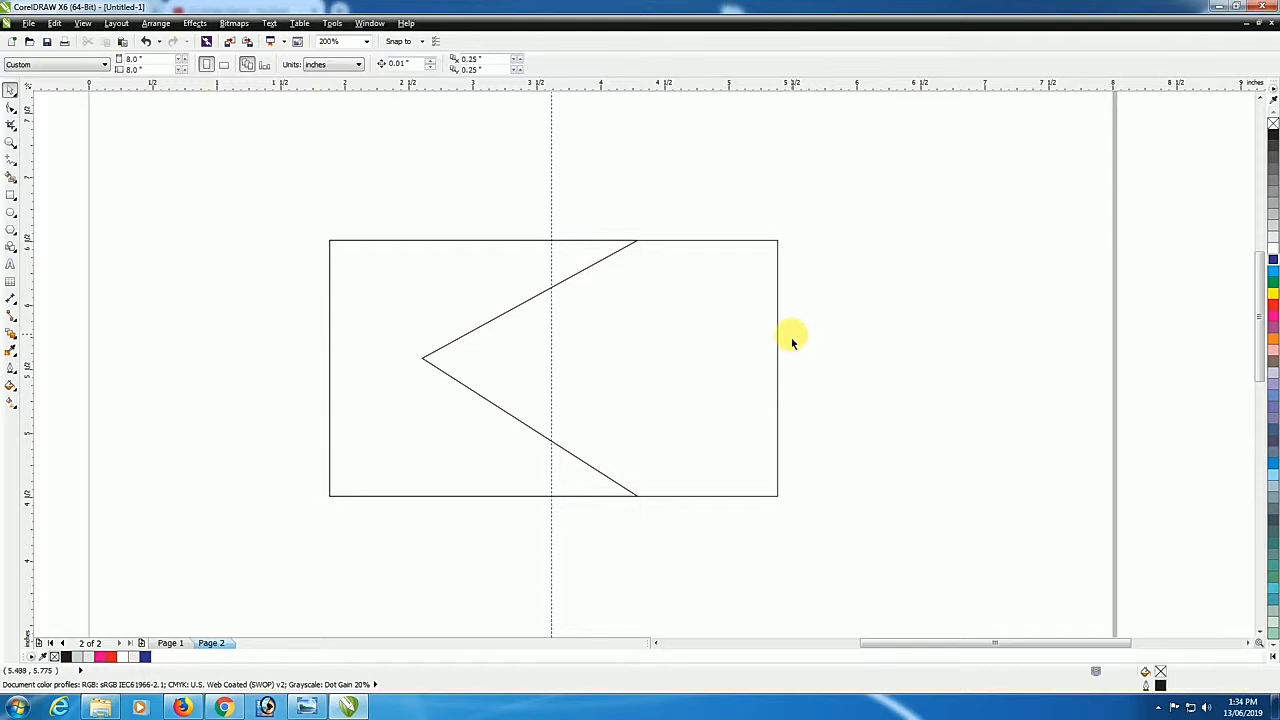
Paste another copy of the full rectangle, narrow it to about 1.85 inches wide, and move the vertical guideline to about 3.26 inches
right_click(788, 335)
click(817, 423)
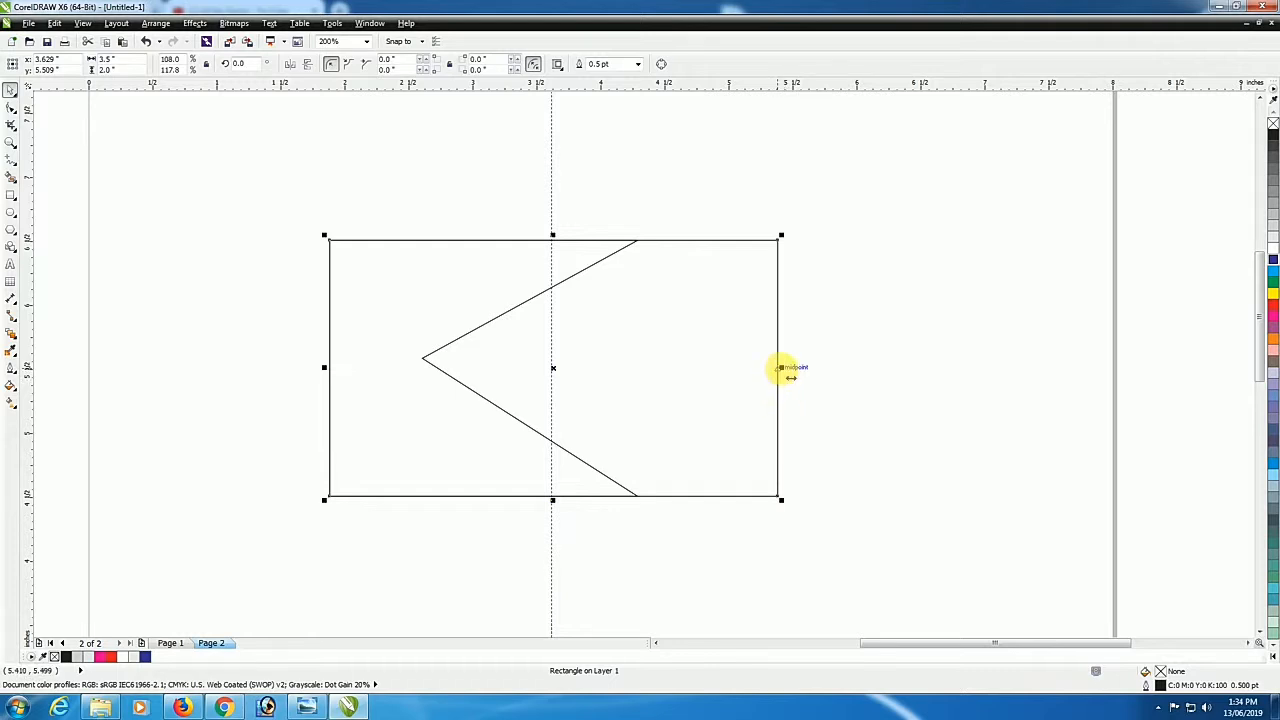
drag(781, 368, 556, 407)
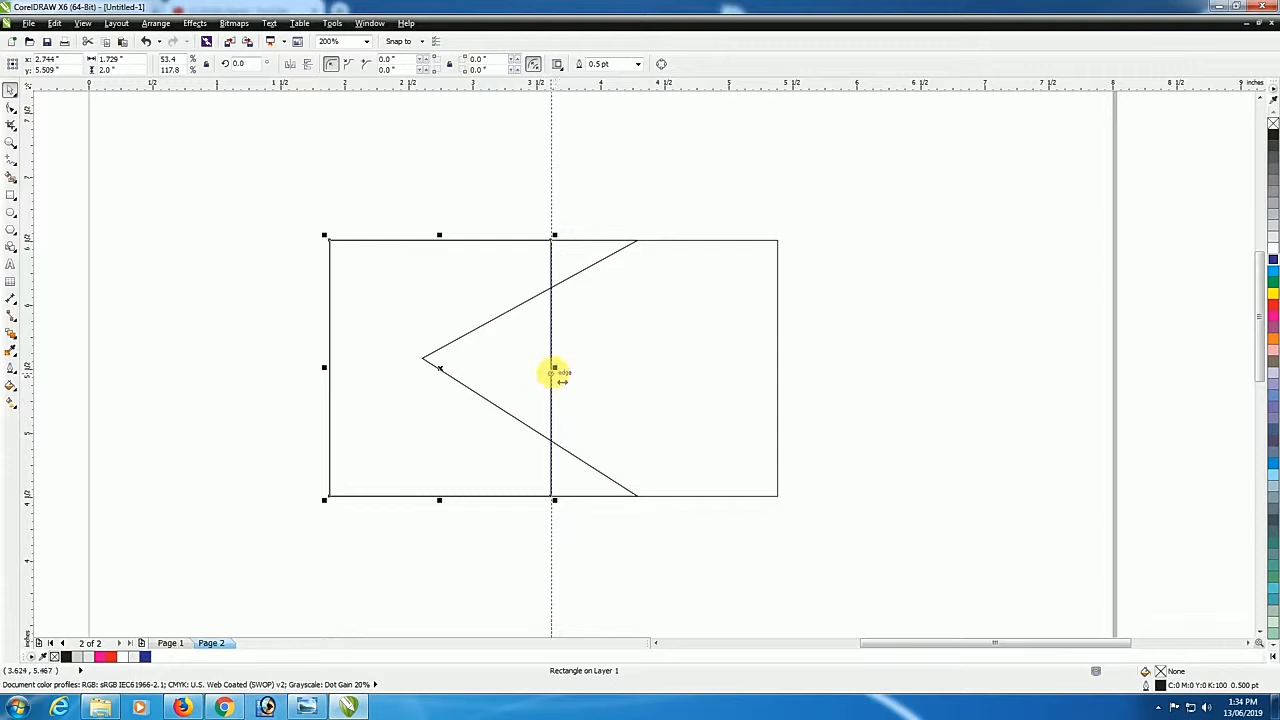
drag(554, 367, 506, 382)
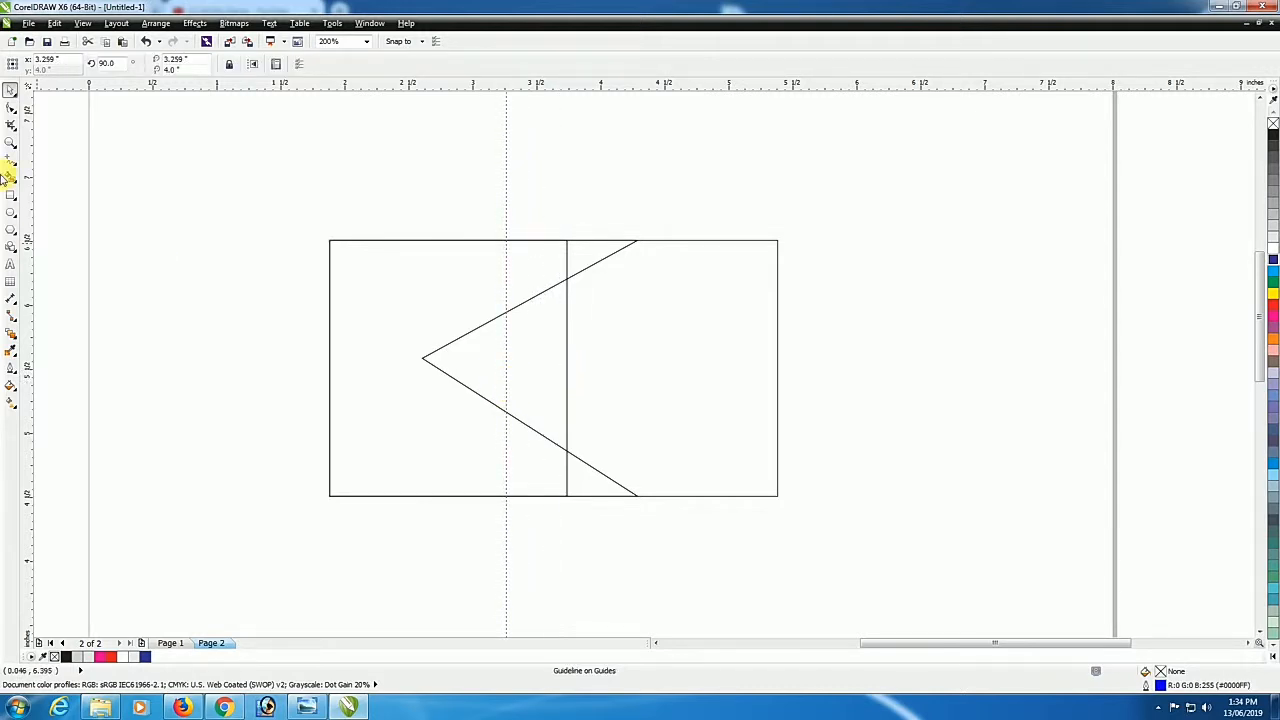
Convert the narrow rectangle to curves and add nodes where its edges cross the vertical guideline and the V-shaped notch
click(11, 107)
click(545, 252)
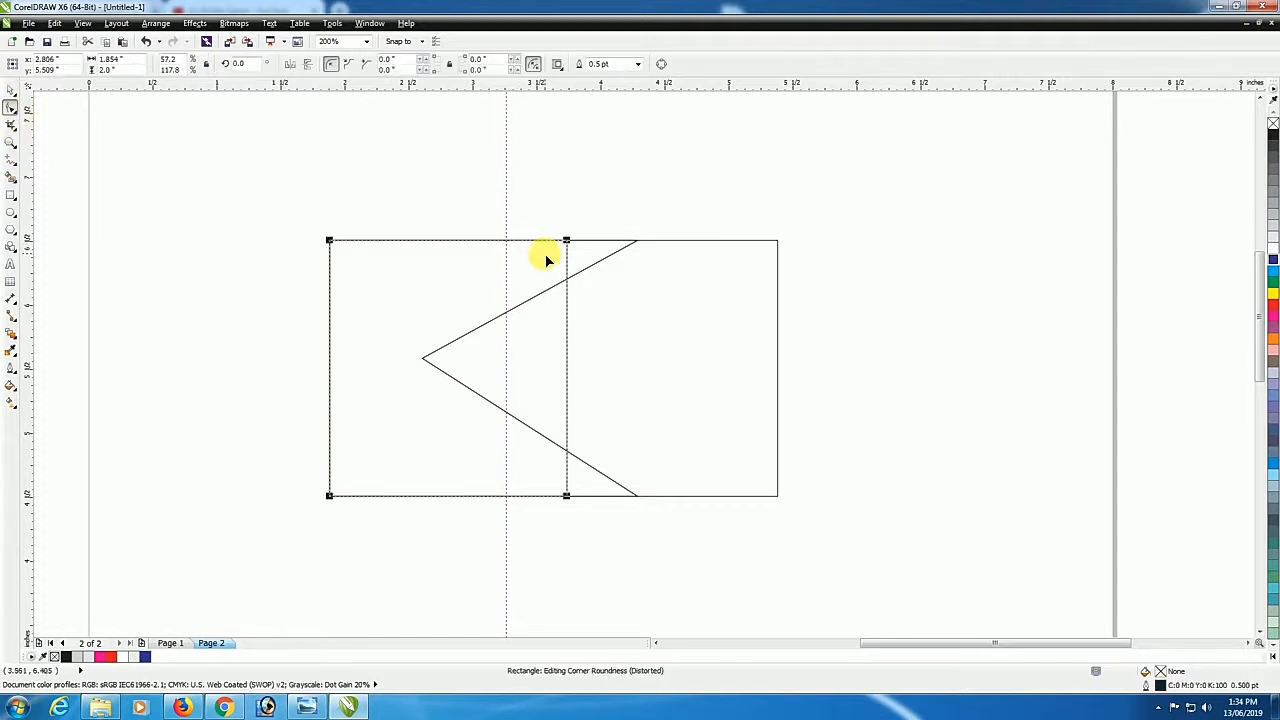
click(661, 66)
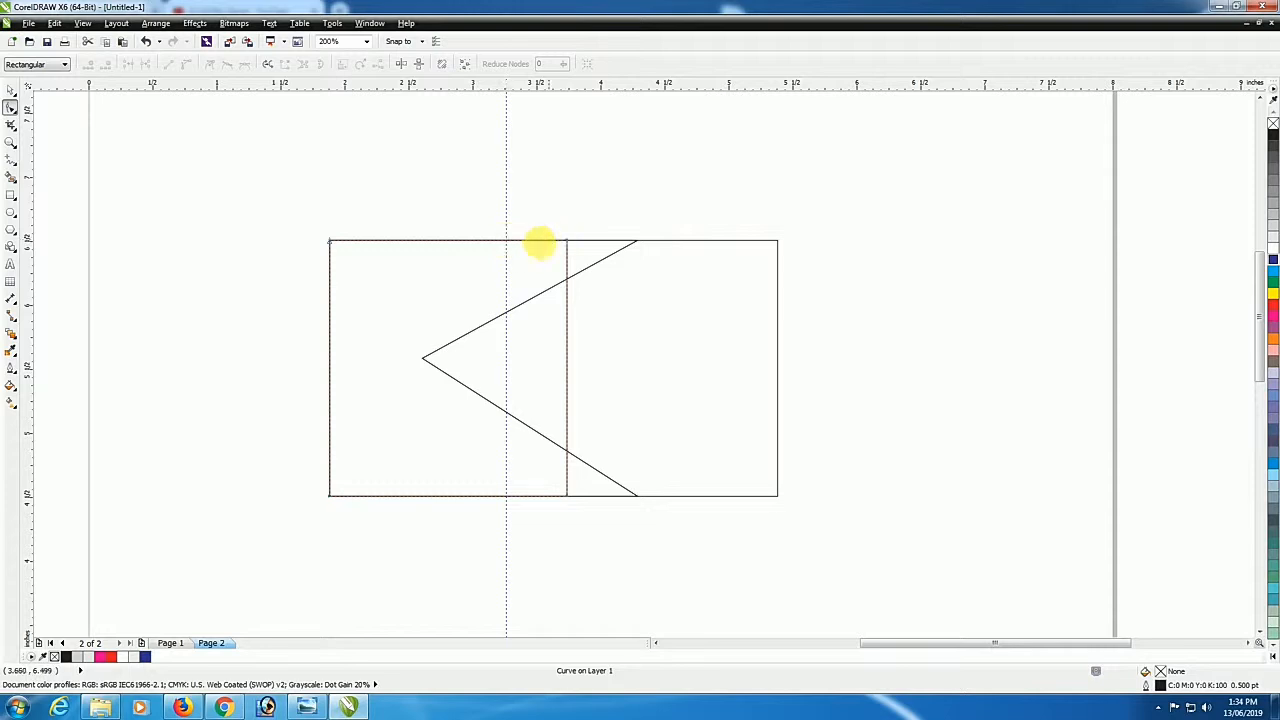
double_click(504, 241)
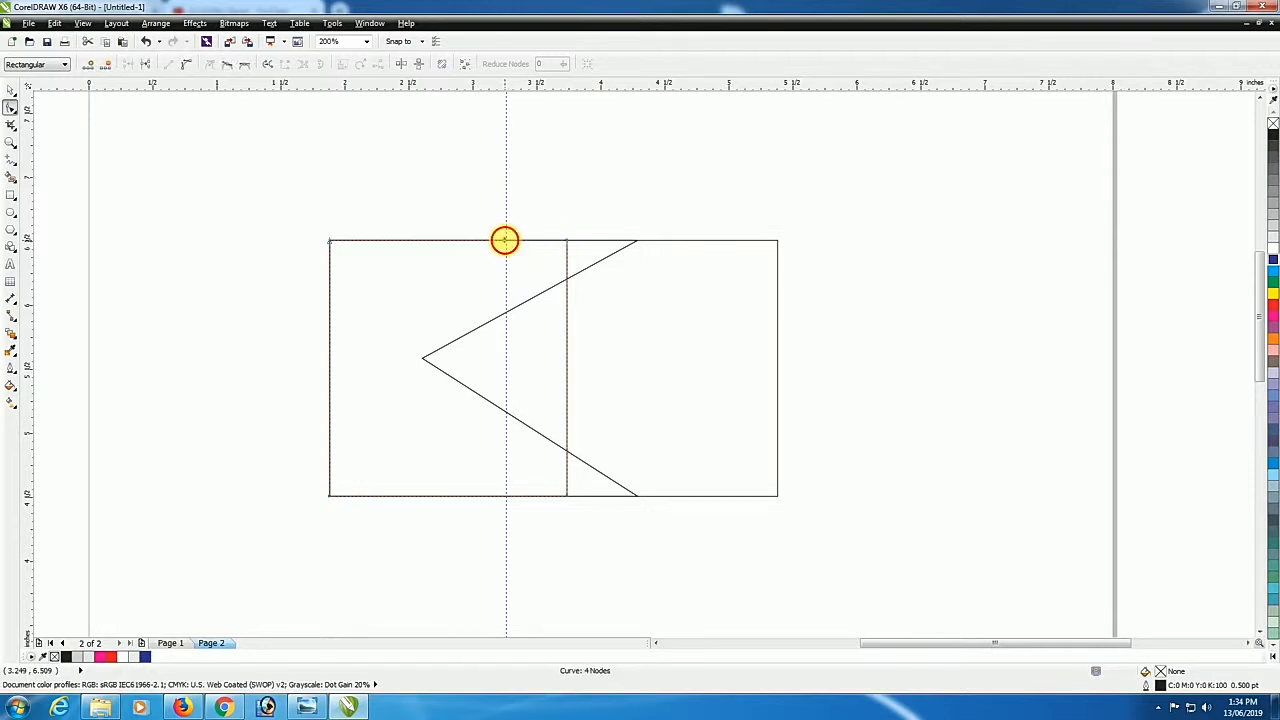
double_click(507, 495)
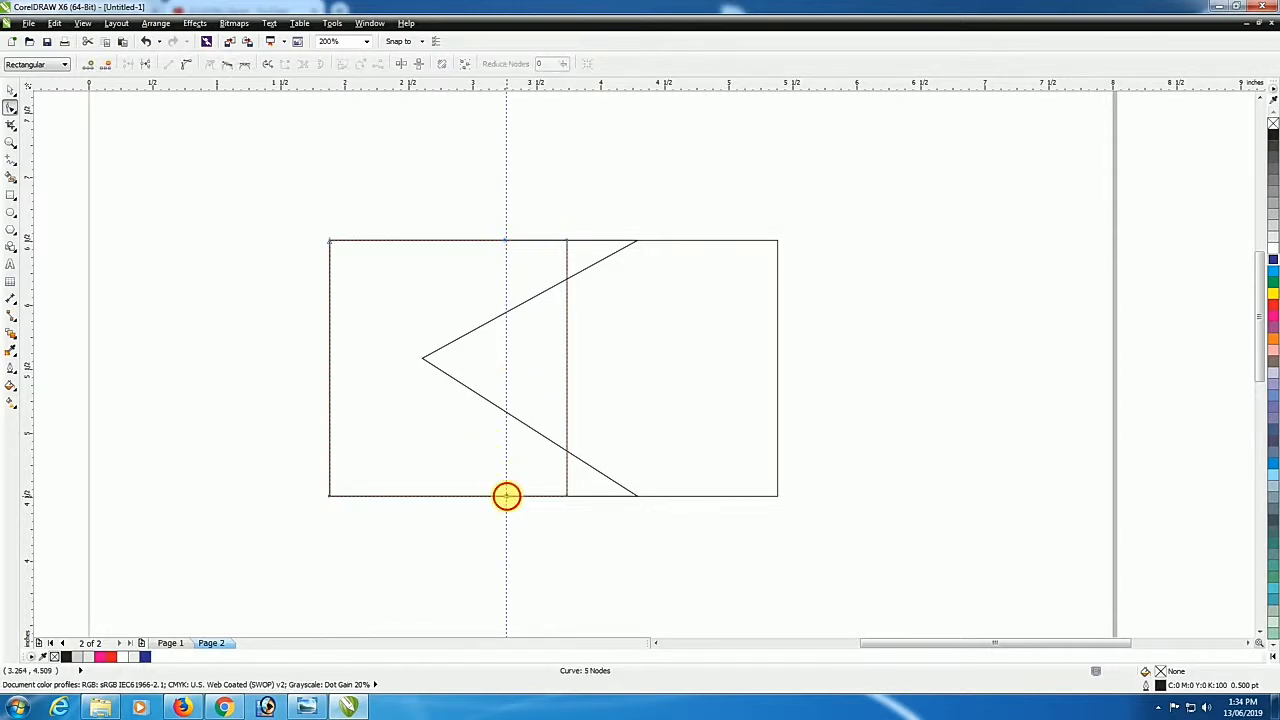
double_click(566, 278)
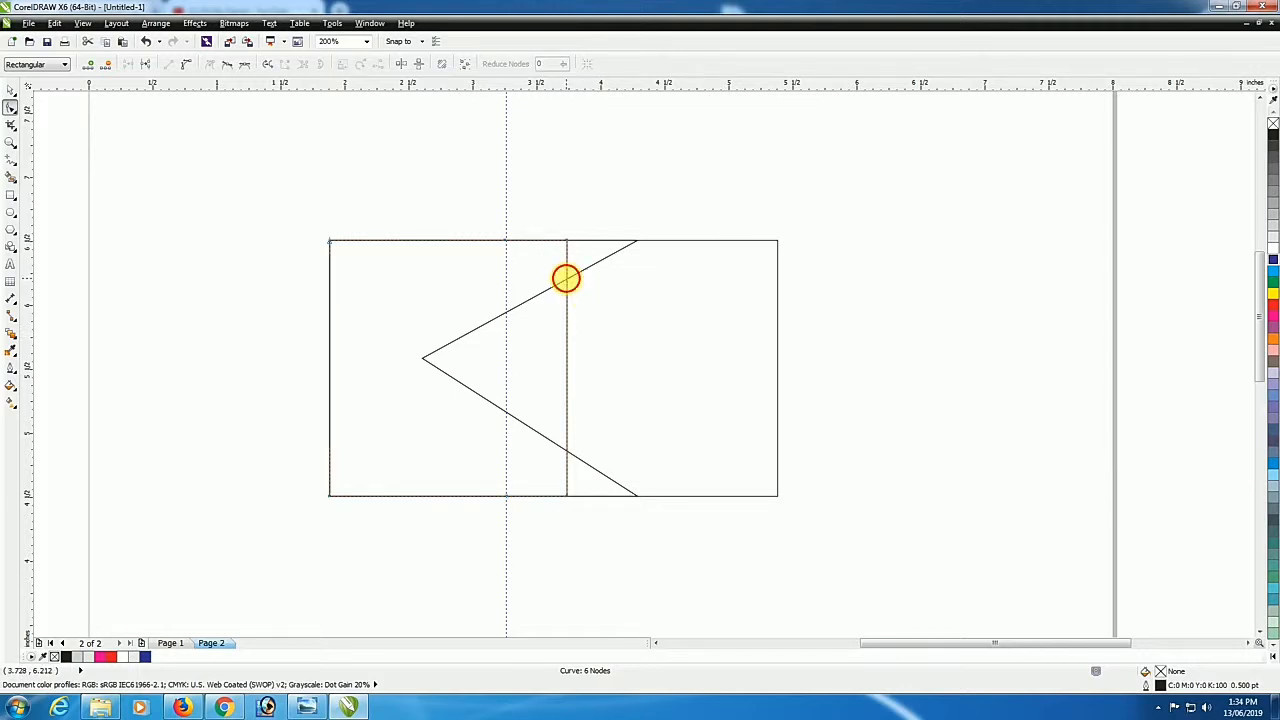
double_click(566, 451)
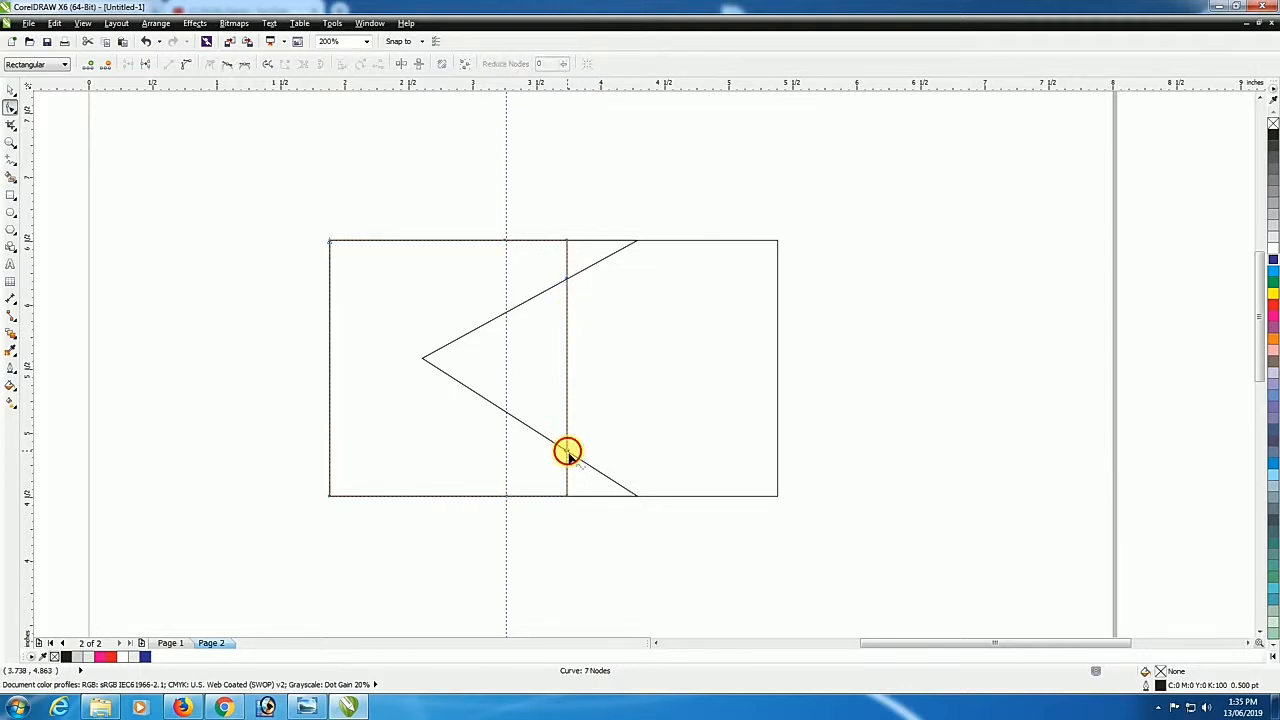
Delete the upper and lower right corner nodes of the narrow curve to bevel both corners between the guideline and the V-shaped notch
double_click(567, 242)
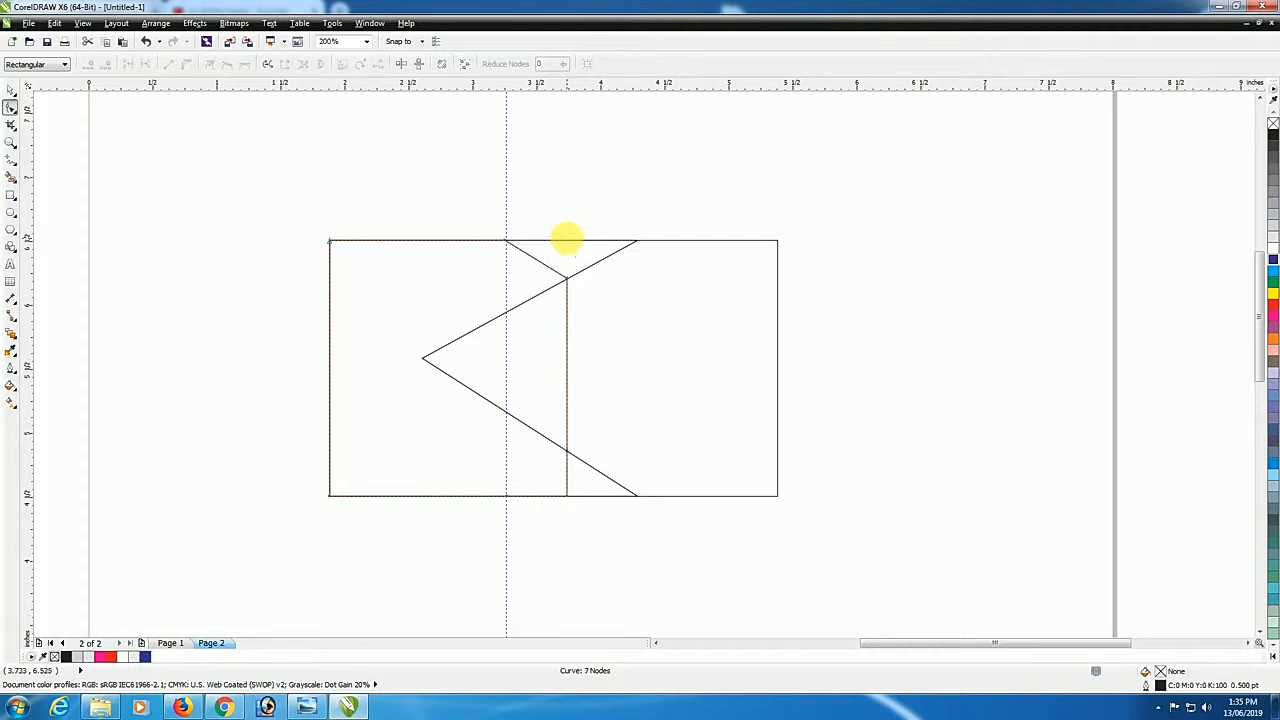
click(566, 451)
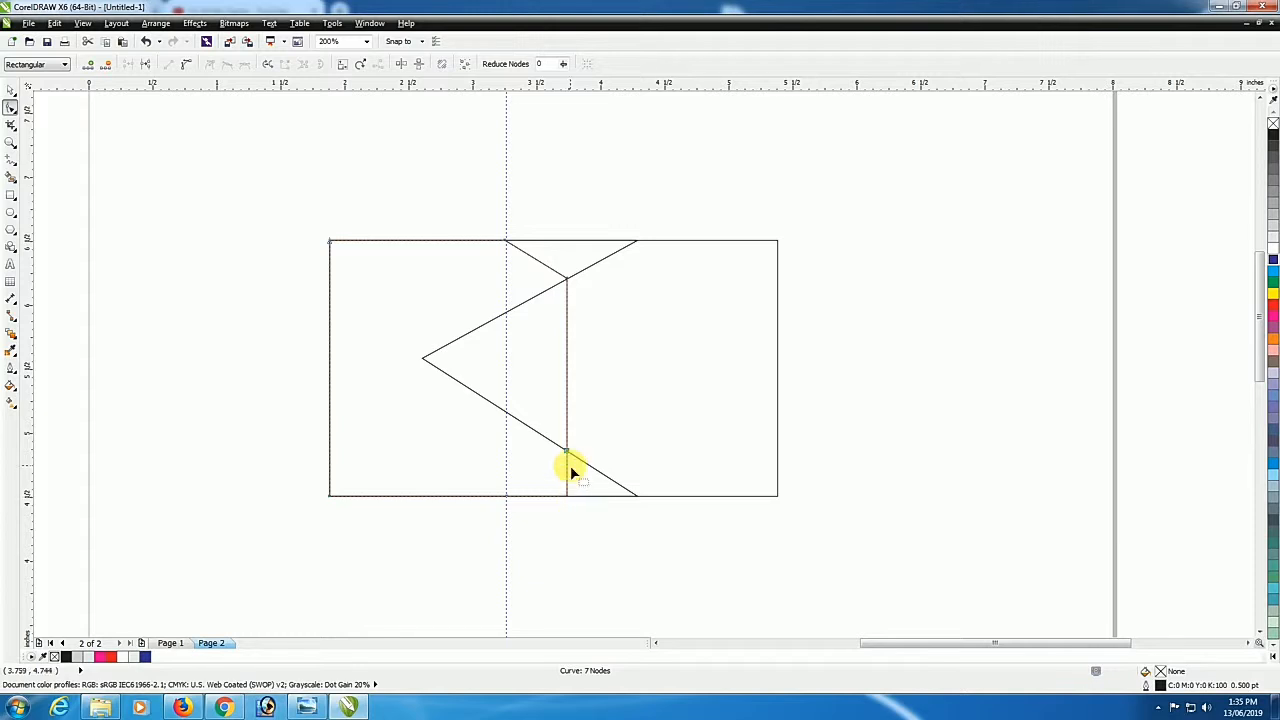
drag(565, 488, 564, 496)
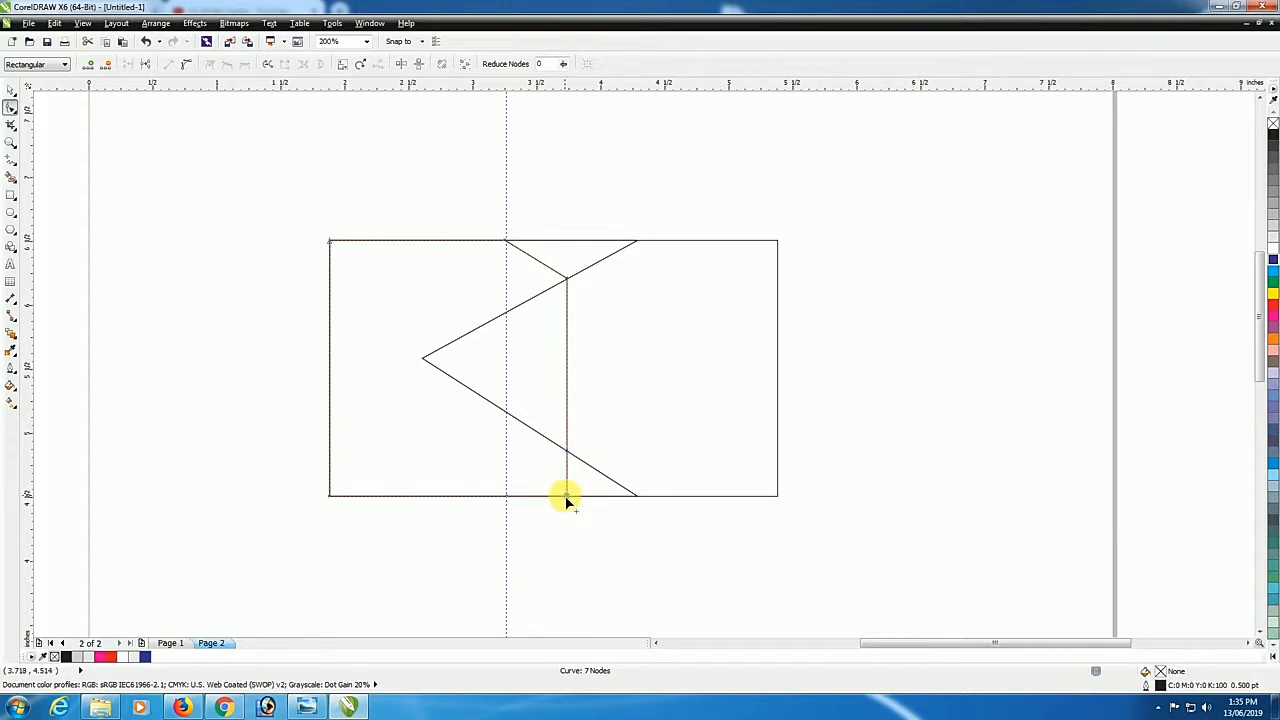
key(ctrl+z)
key(ctrl+shift+z)
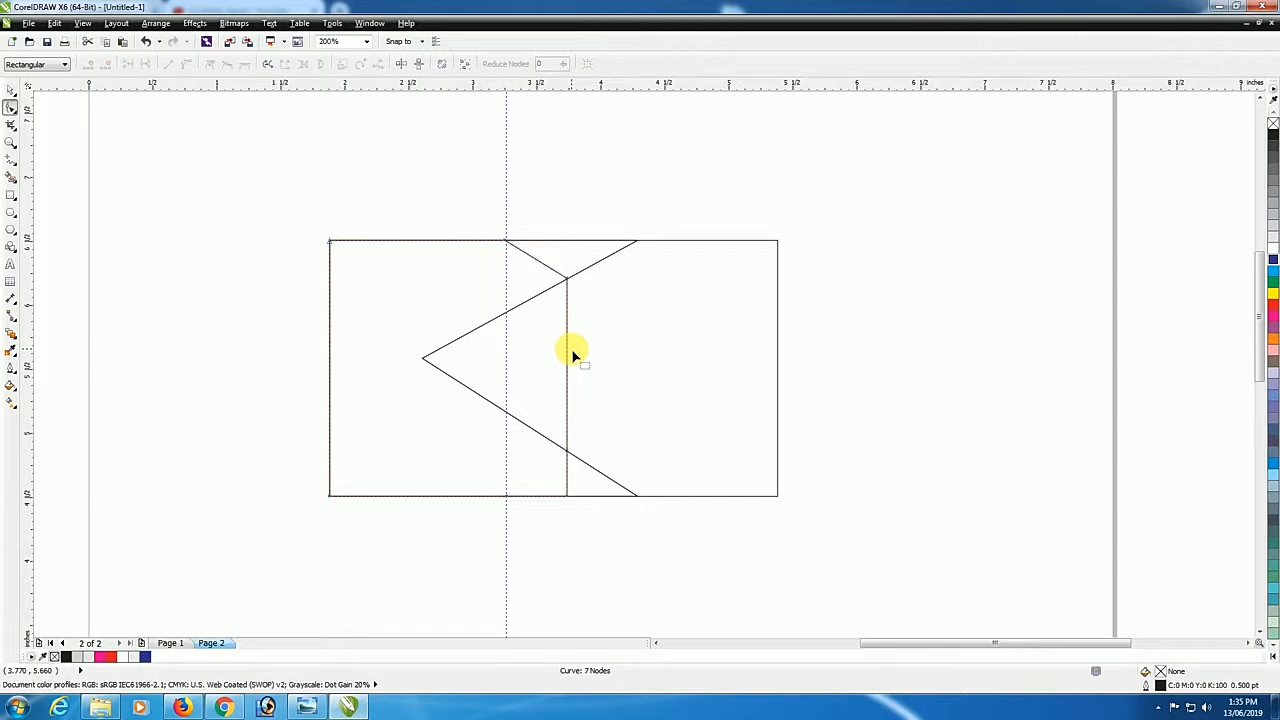
click(565, 495)
key(Delete)
Fill the beveled shape with black, then fill the V-notched shape with 10% black and remove its outline
click(11, 92)
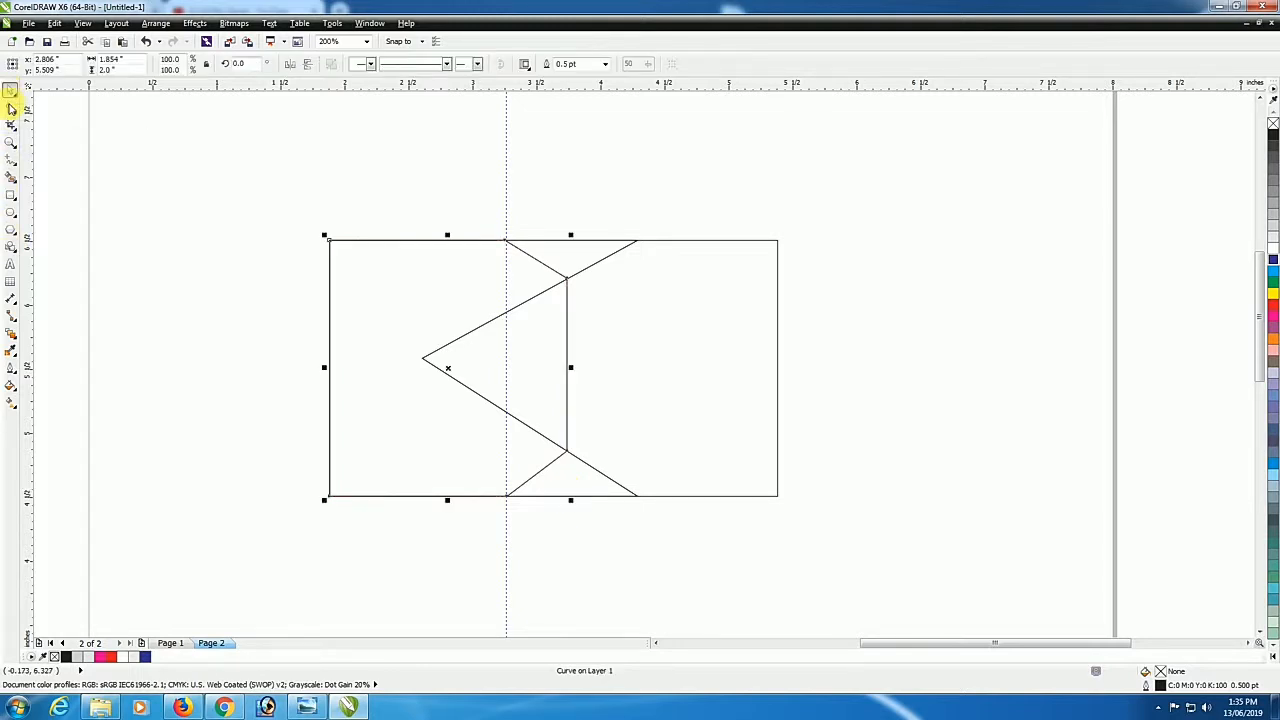
click(1273, 137)
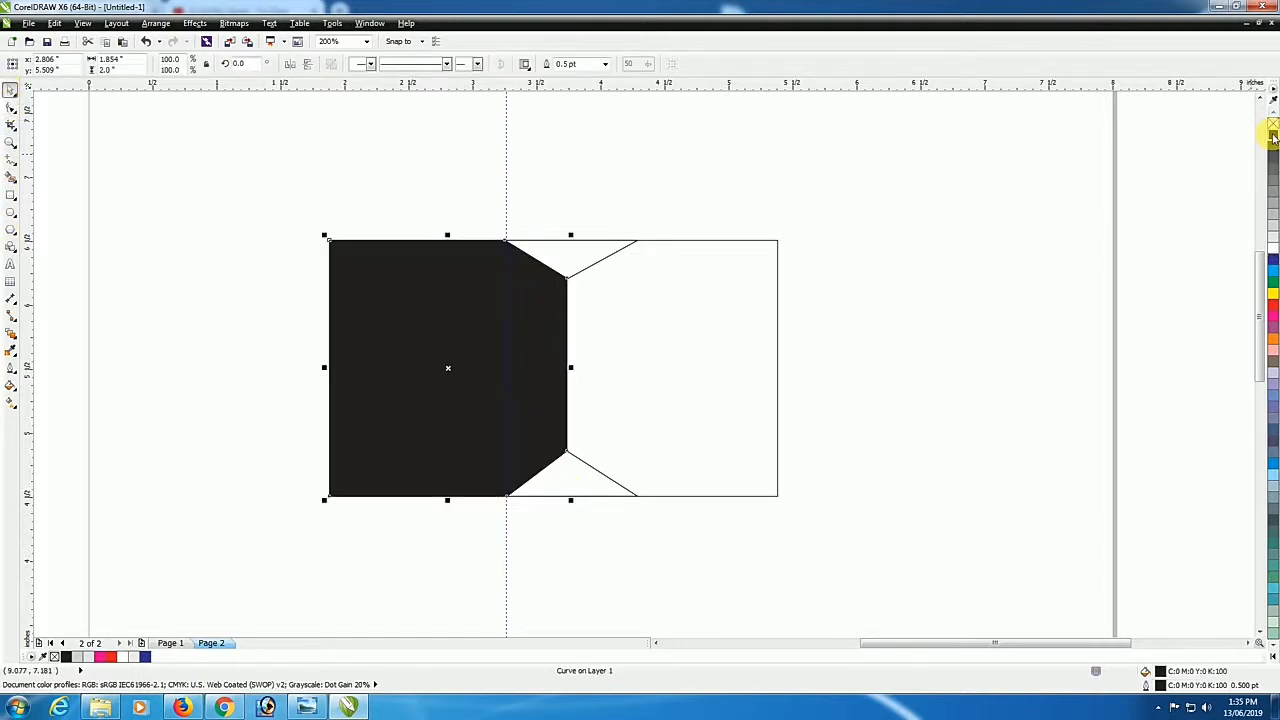
click(598, 255)
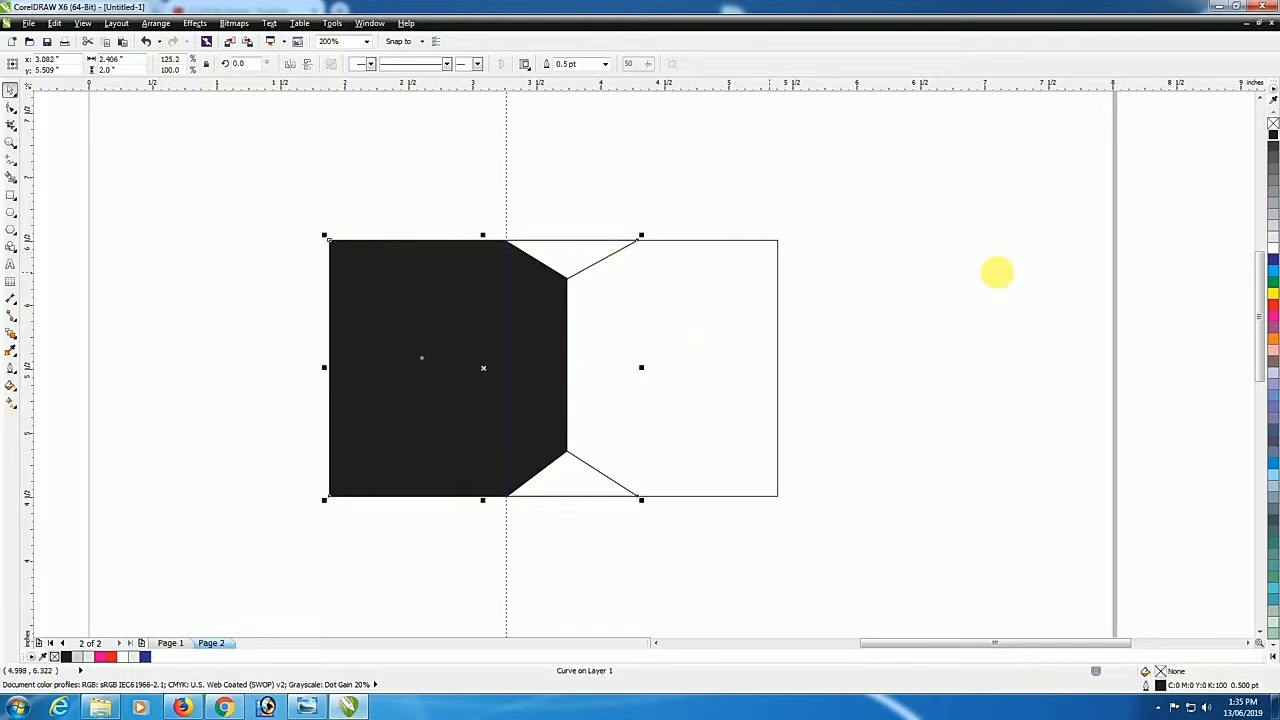
click(1274, 238)
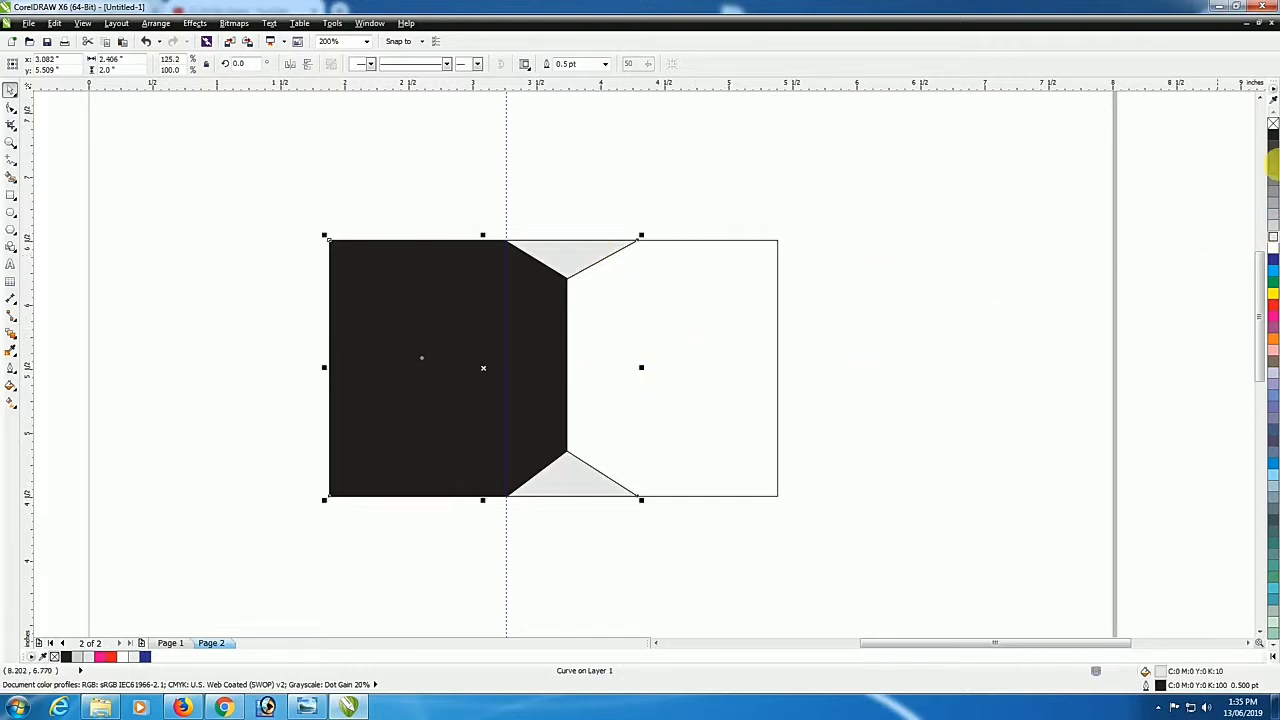
right_click(1273, 123)
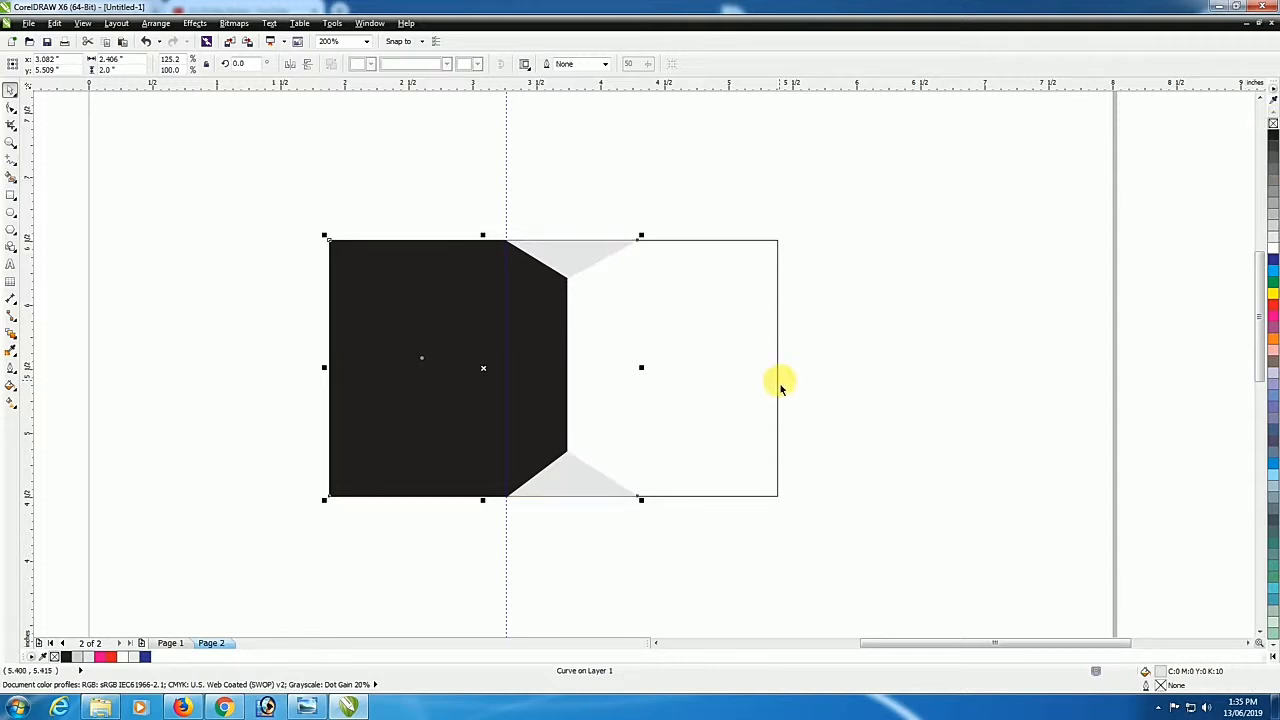
click(177, 286)
Draw a six-sided polygon about 0.19 by 0.22 inches and move it onto the black shape's upper bevel corner
click(13, 233)
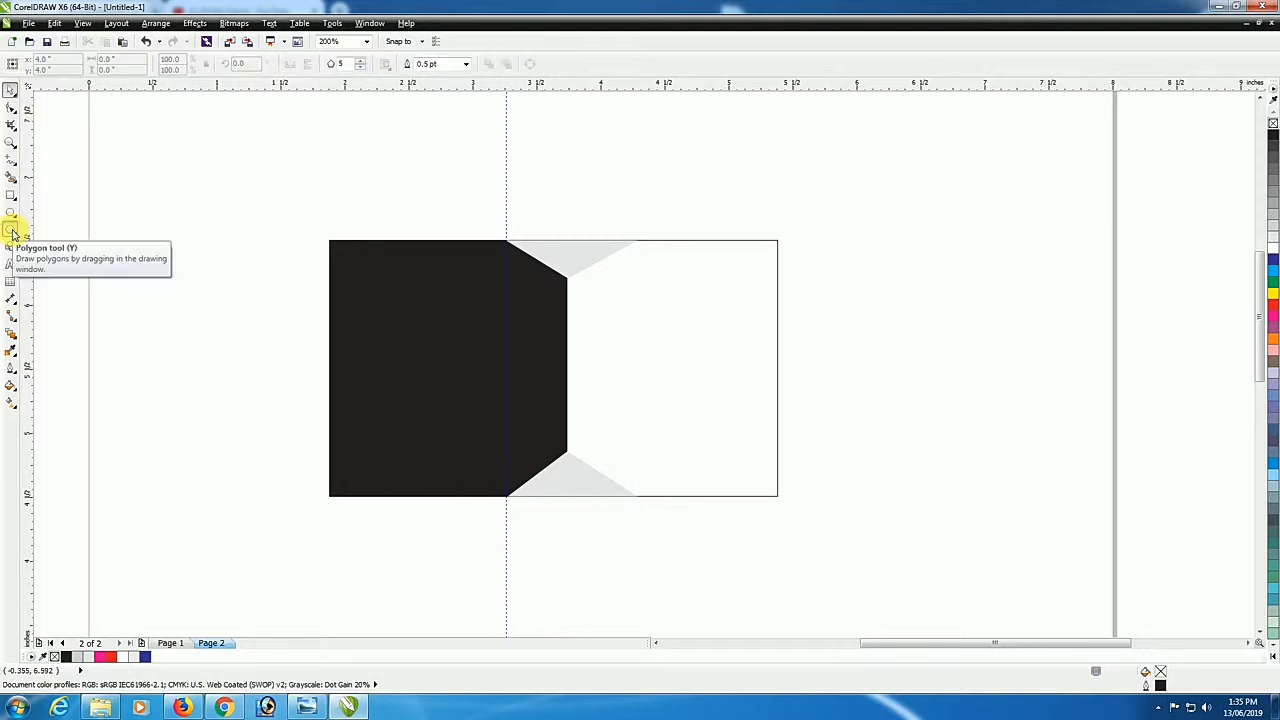
drag(553, 198, 588, 226)
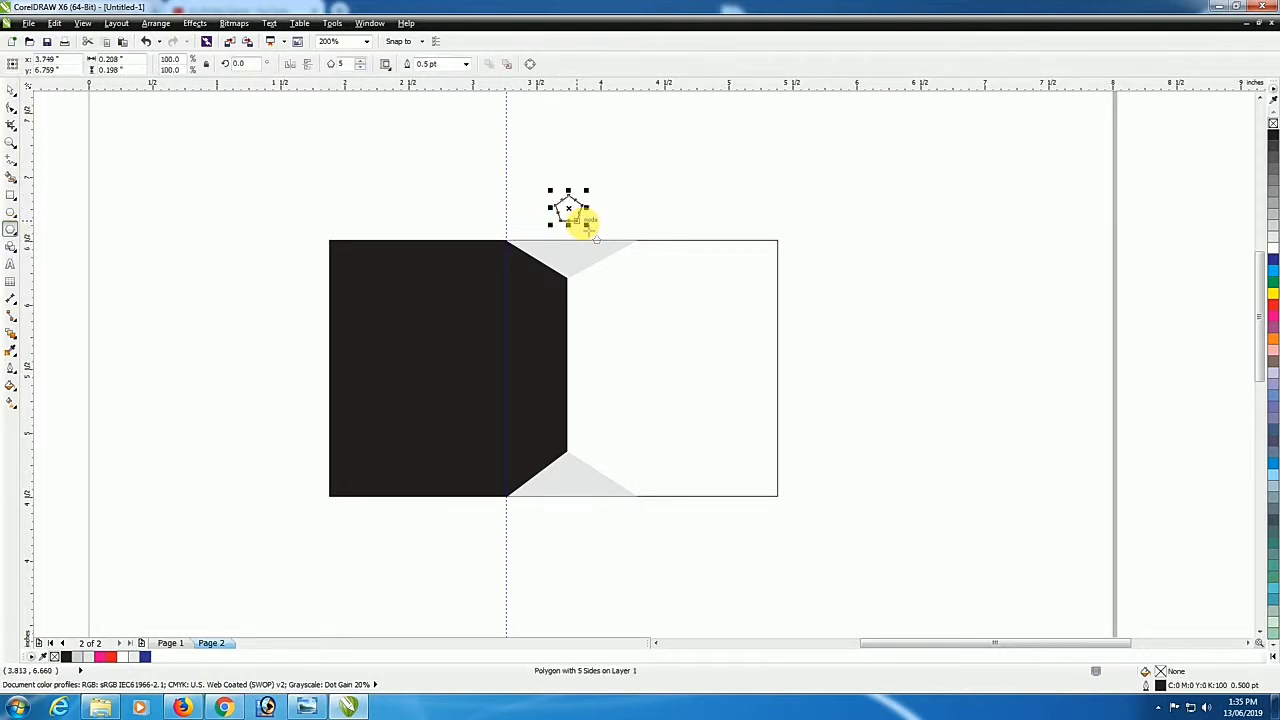
click(361, 62)
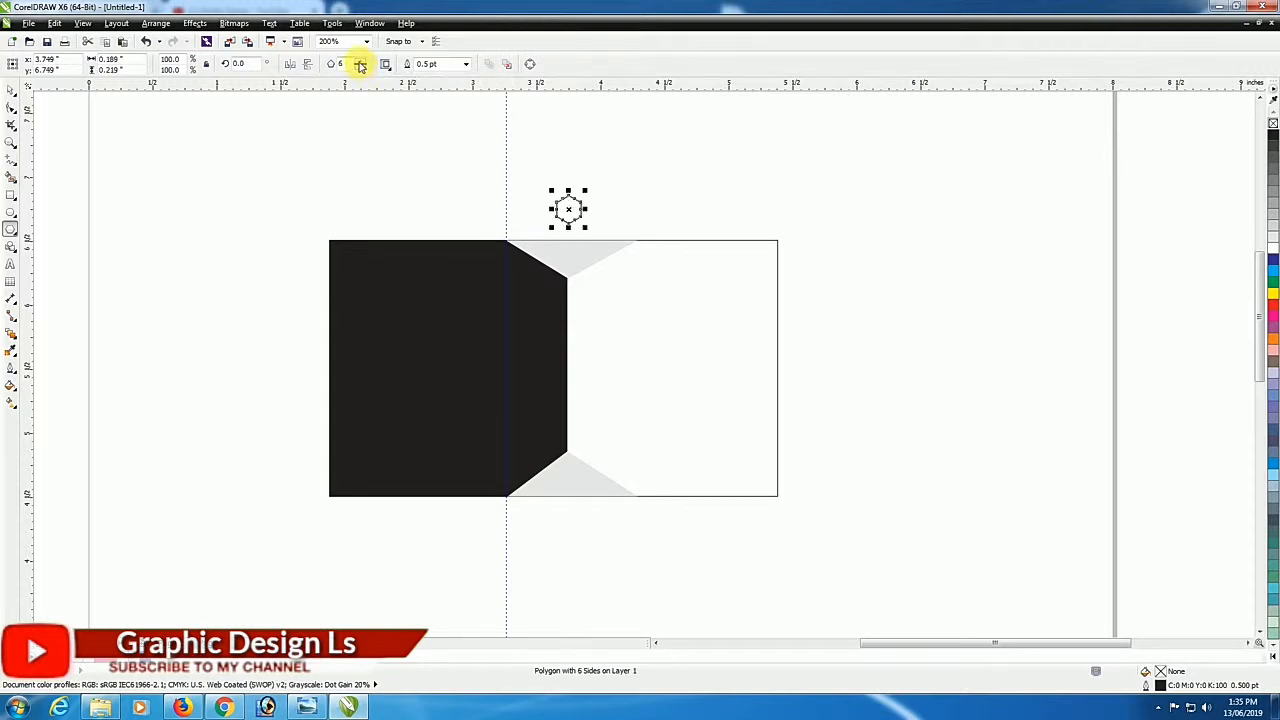
click(11, 90)
drag(570, 212, 565, 290)
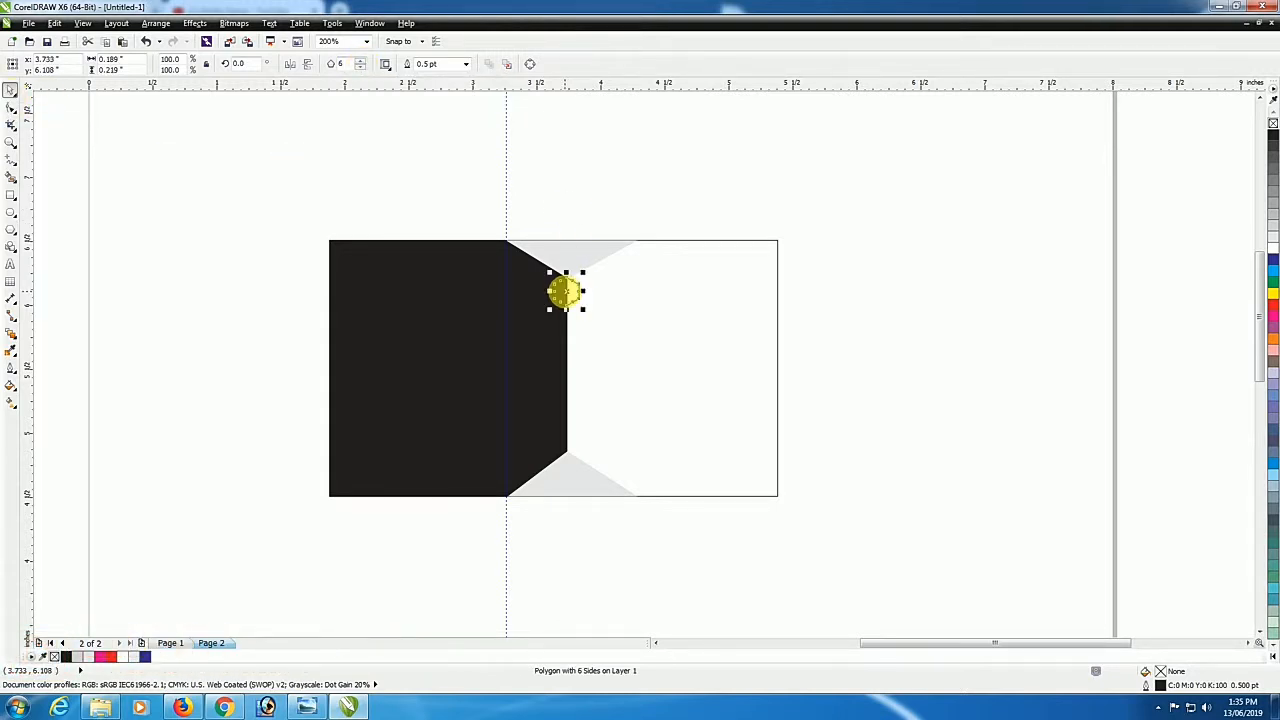
Enlarge the hexagon to about 0.27 by 0.31 inches, lower it beneath the bevel corner, and fill it with red
scroll(565, 290, up, 2)
drag(629, 360, 648, 403)
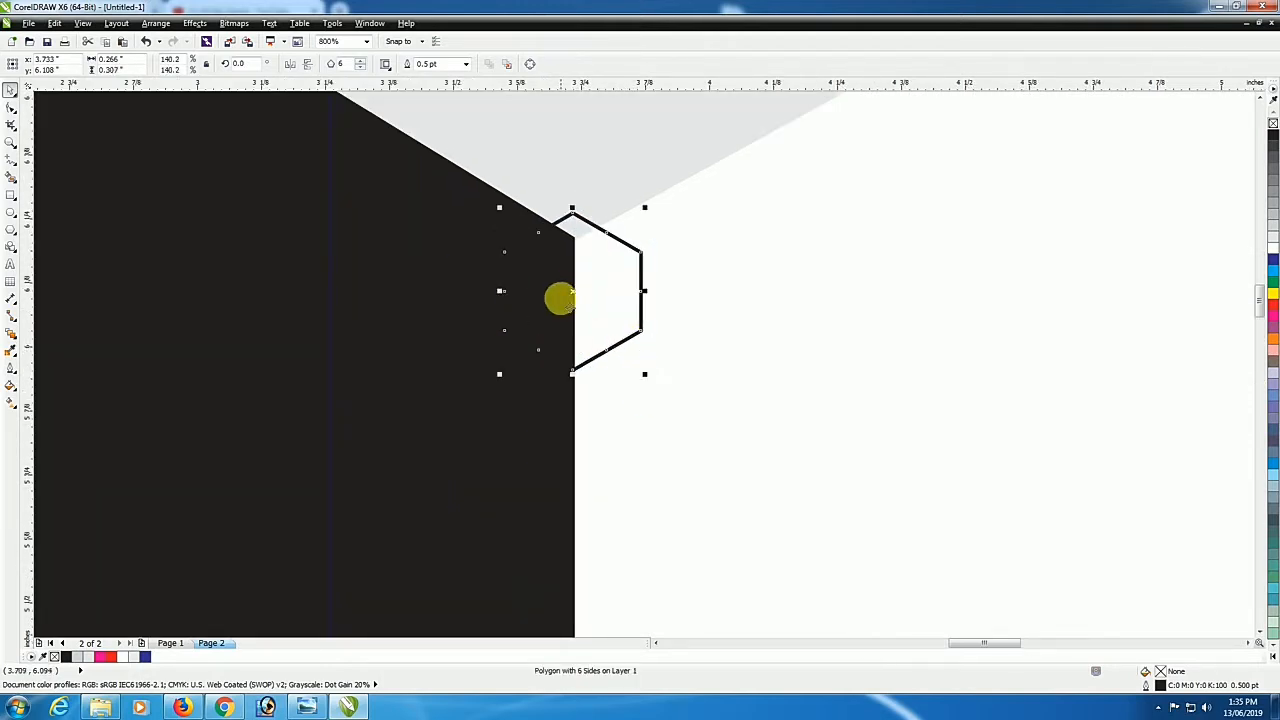
drag(580, 291, 575, 317)
click(1275, 308)
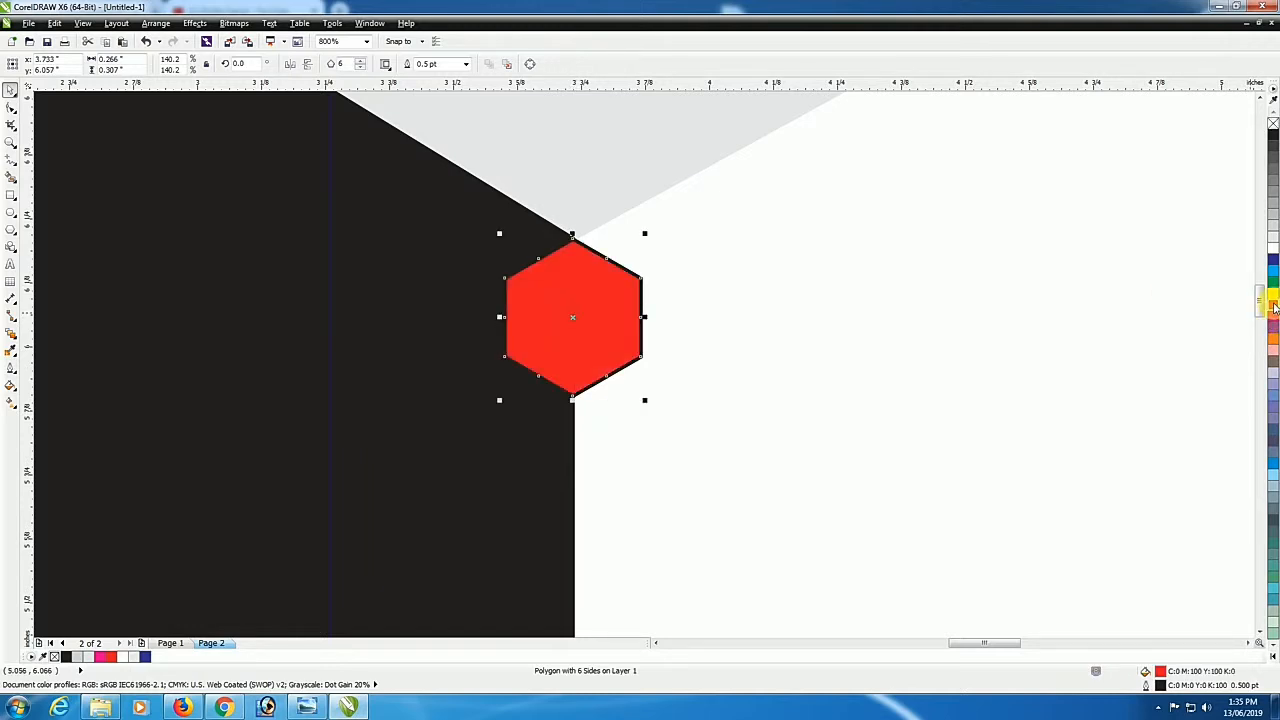
Stretch the red hexagon to about 0.28 by 0.35 inches and align its top point with the black shape's upper bevel corner
scroll(900, 300, down, 1)
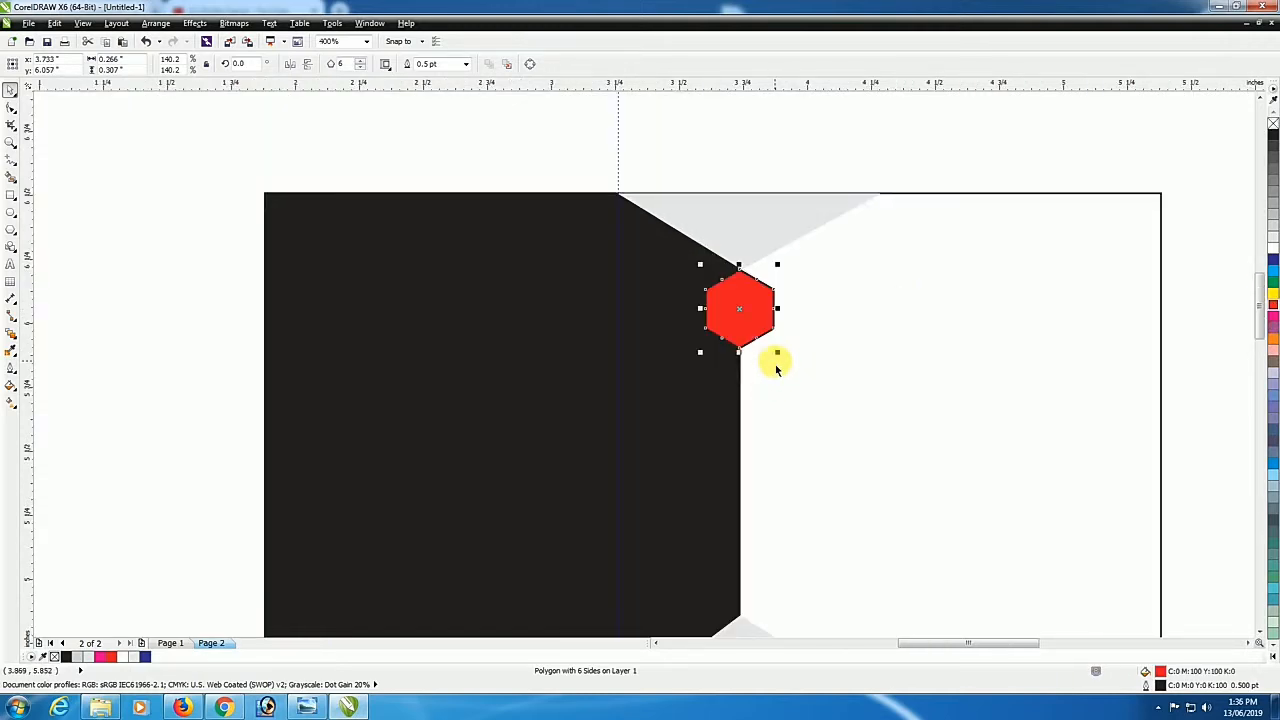
drag(777, 353, 738, 363)
drag(740, 356, 740, 357)
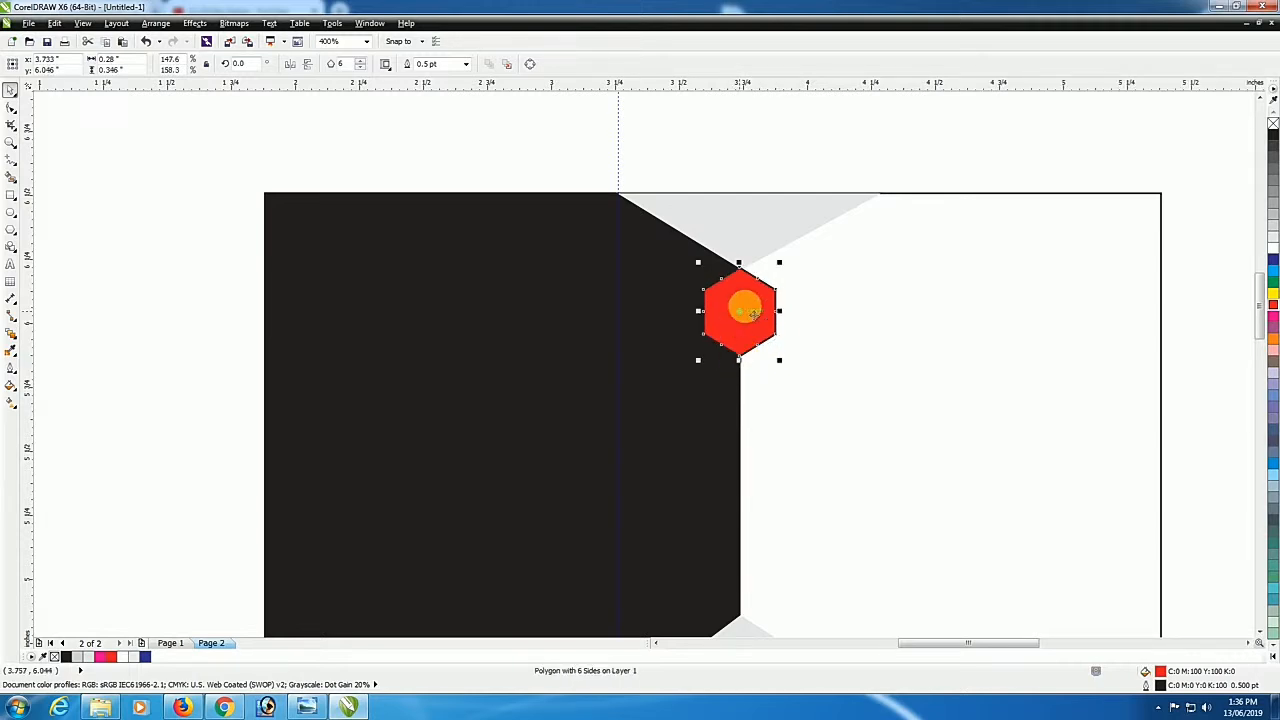
scroll(741, 284, up, 1)
drag(742, 274, 740, 298)
scroll(741, 261, up, 1)
scroll(741, 261, up, 1)
scroll(748, 306, down, 2)
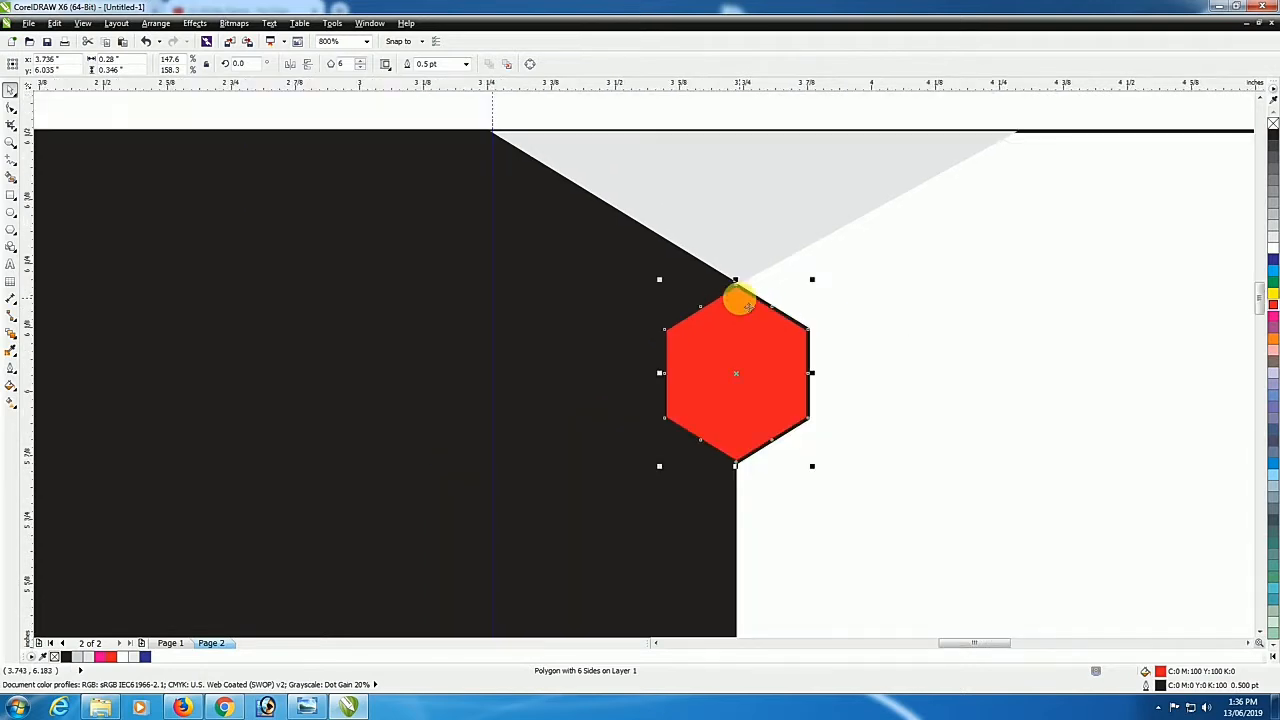
scroll(736, 292, up, 1)
scroll(738, 314, down, 3)
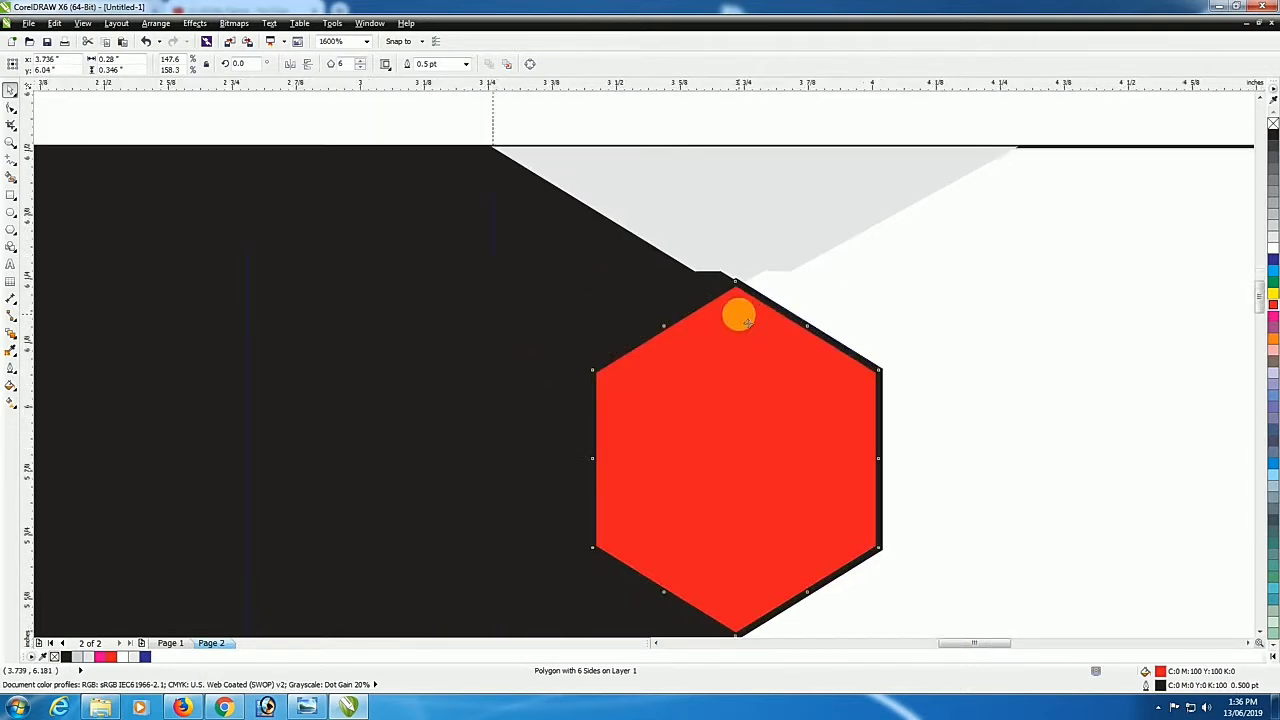
click(797, 217)
Place a copy of the red hexagon directly below the first so that their points meet
click(743, 342)
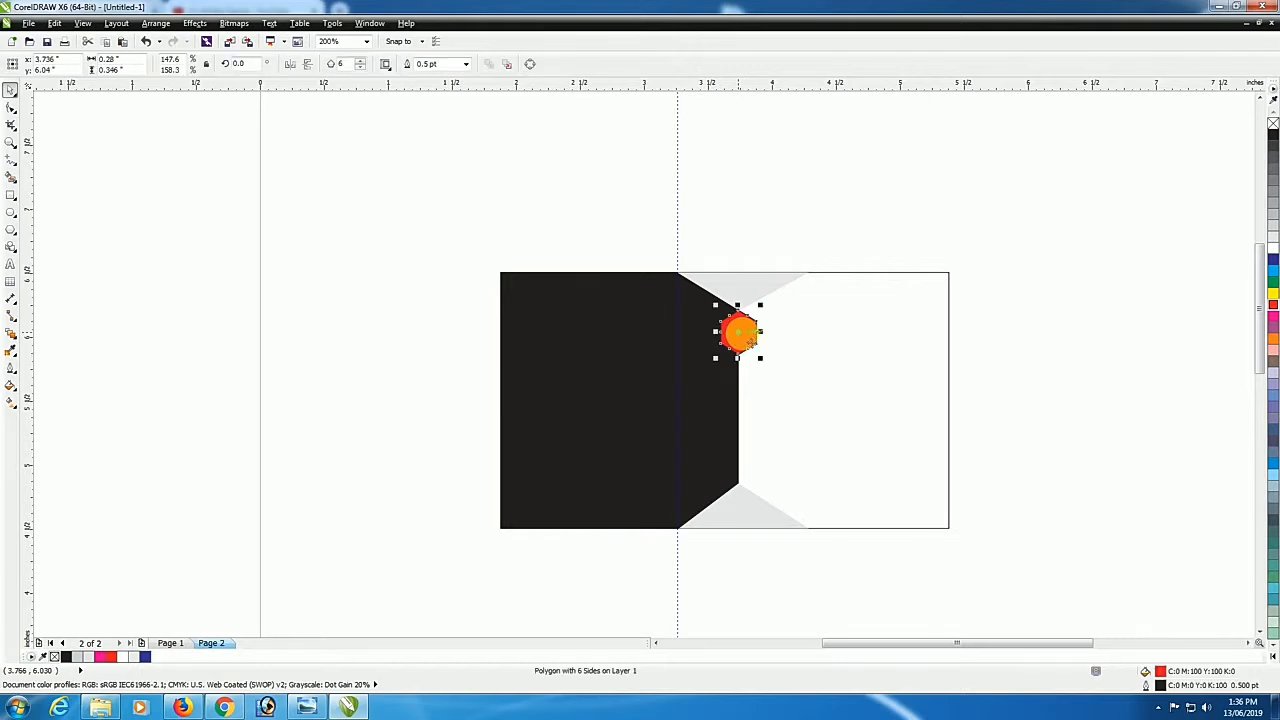
mouse_move(752, 334)
mouse_down()
mouse_move(783, 317)
mouse_move(774, 374)
mouse_move(756, 386)
mouse_move(737, 374)
mouse_move(748, 332)
mouse_up()
scroll(737, 374, up, 3)
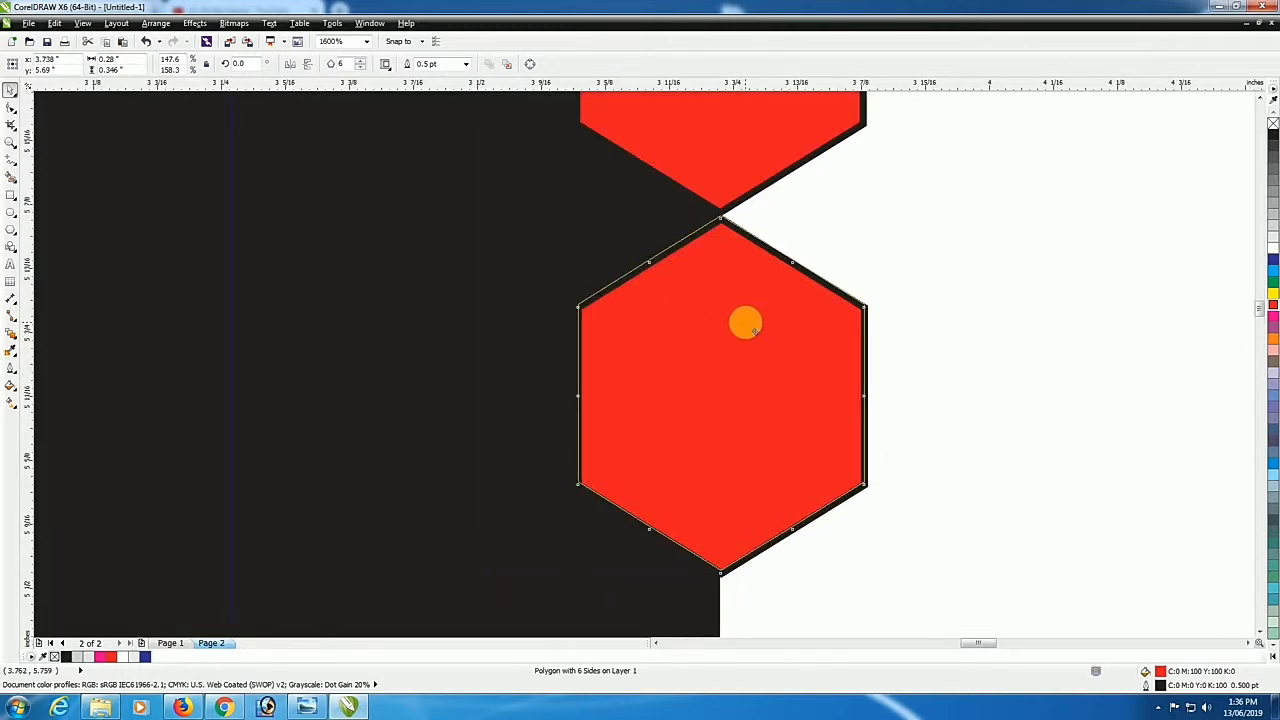
scroll(752, 332, down, 2)
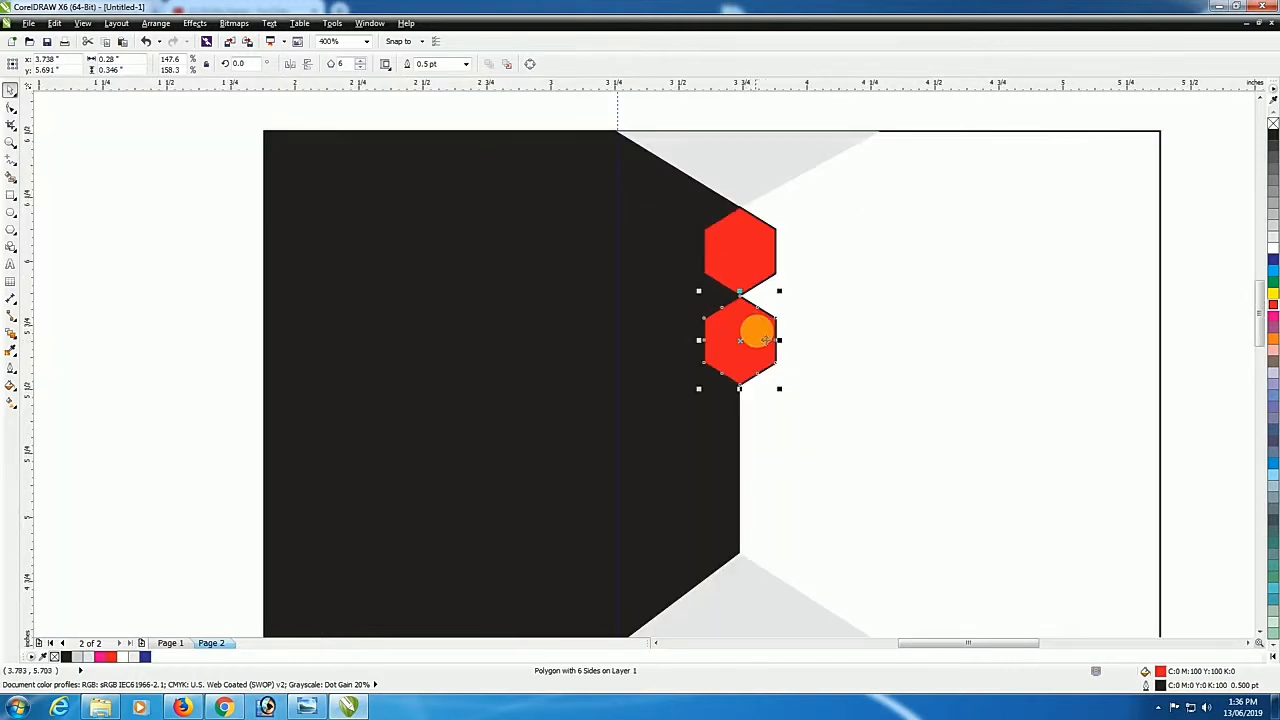
Convert the lower hexagon to curves, stretch its bottom nodes down to the black shape's lower bevel corner, and deselect it
right_click(762, 339)
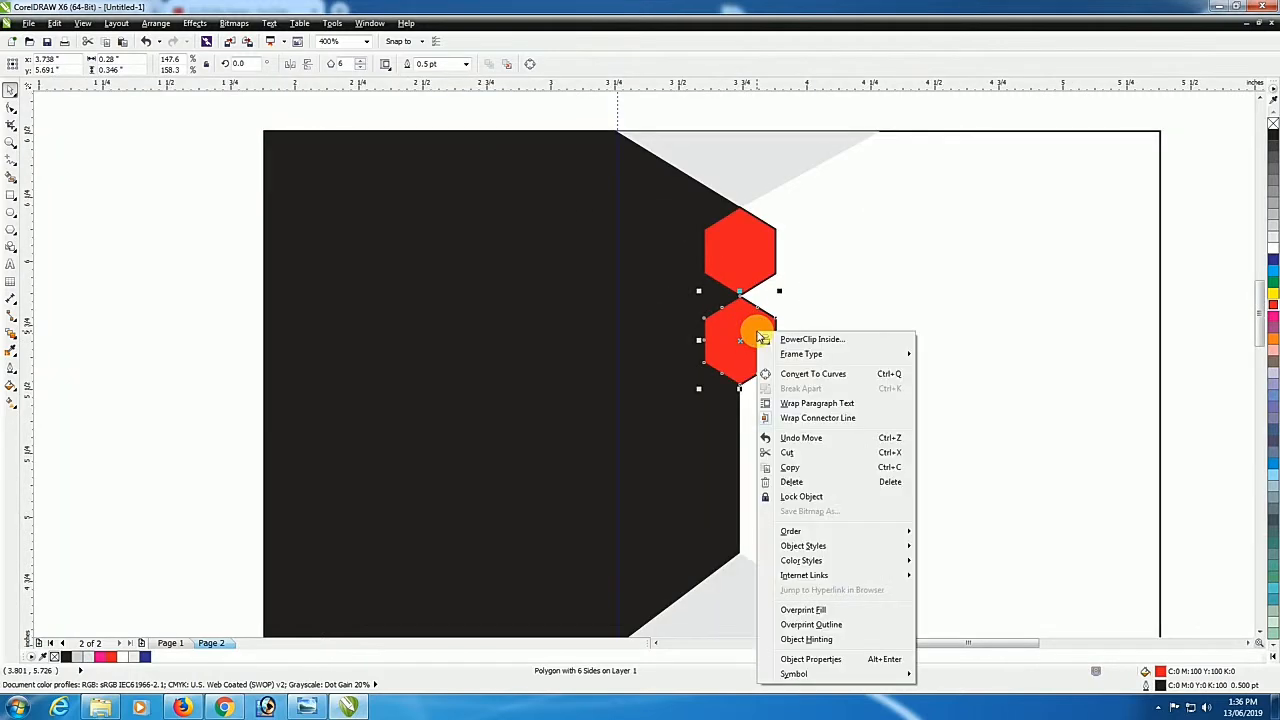
click(852, 376)
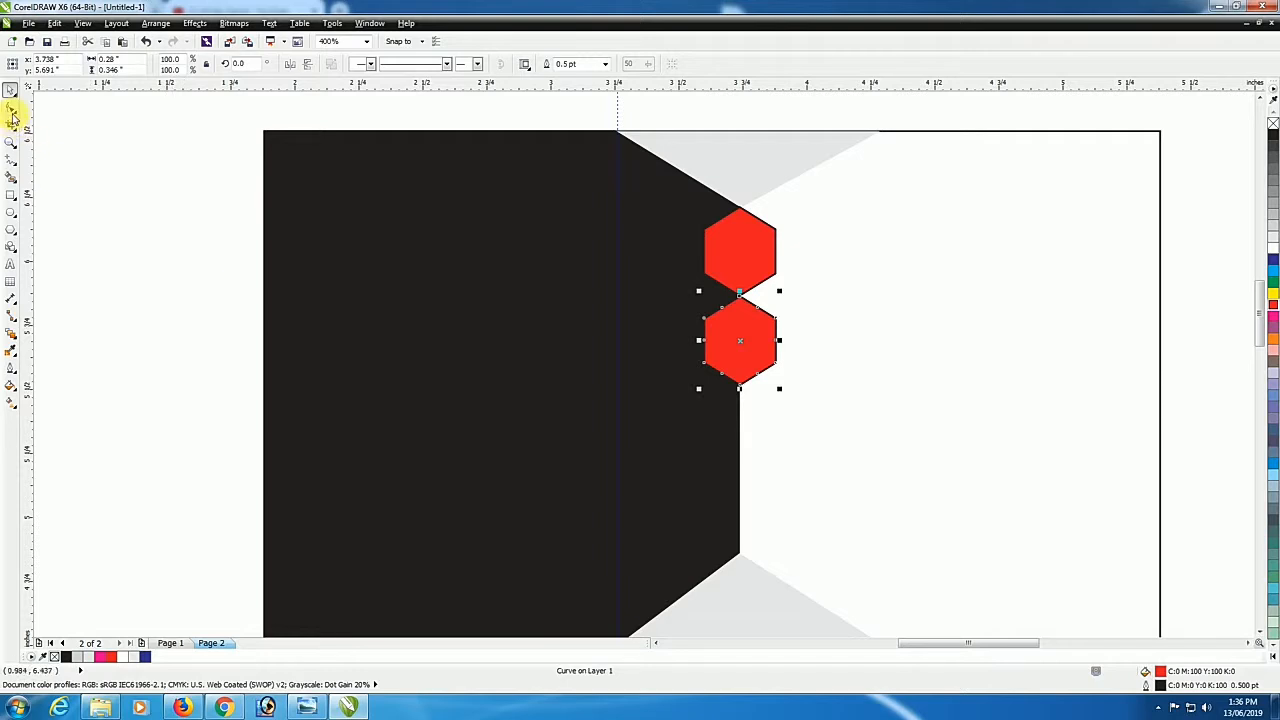
click(11, 112)
drag(819, 352, 688, 410)
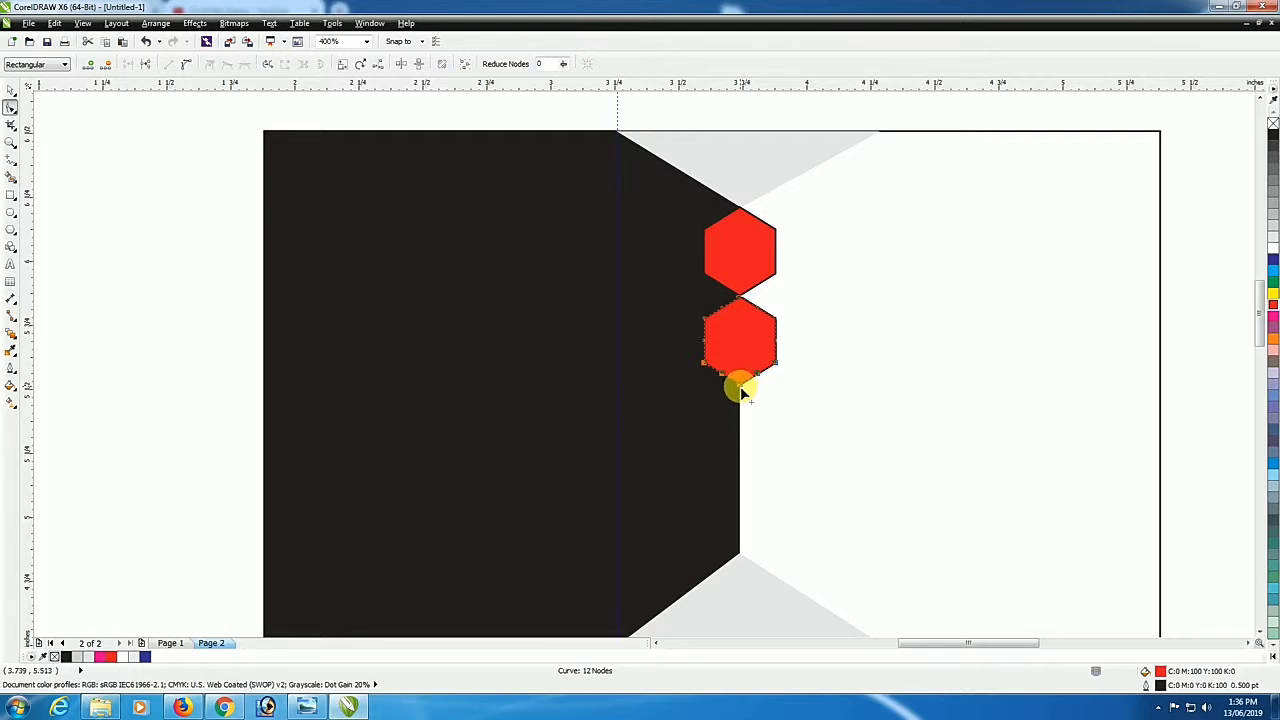
drag(740, 389, 743, 550)
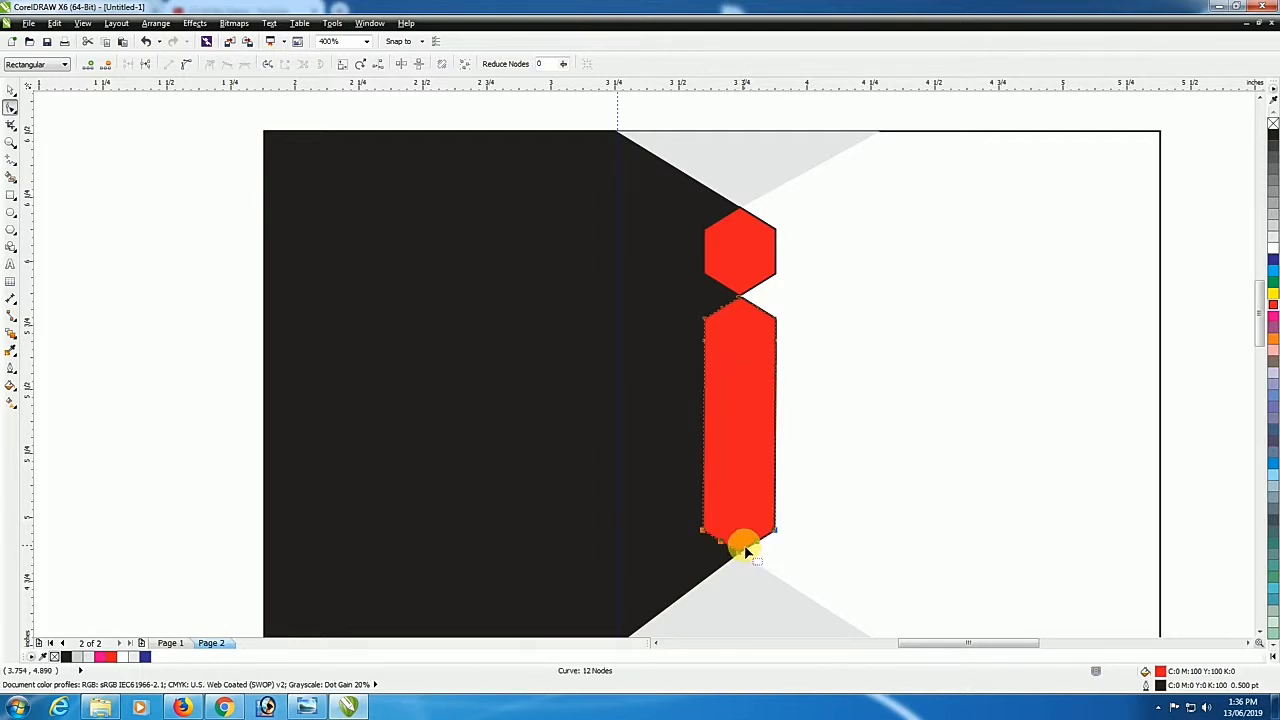
scroll(745, 548, down, 4)
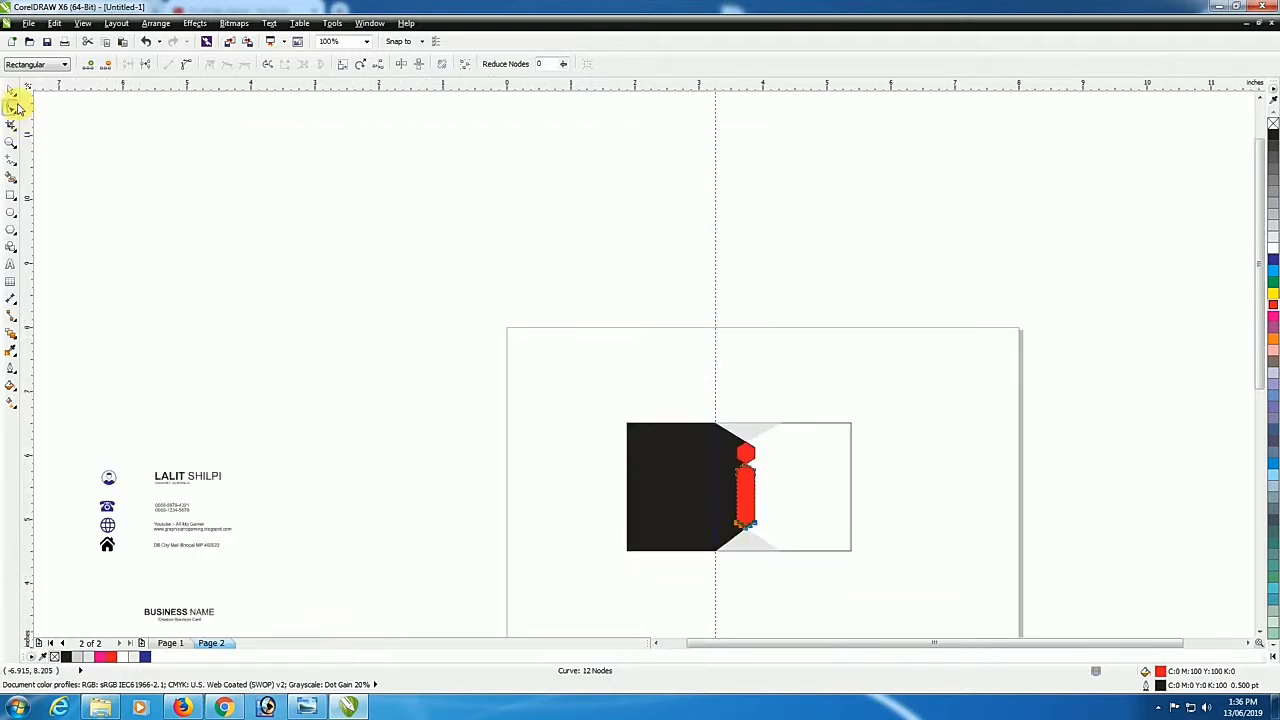
click(11, 91)
click(294, 240)
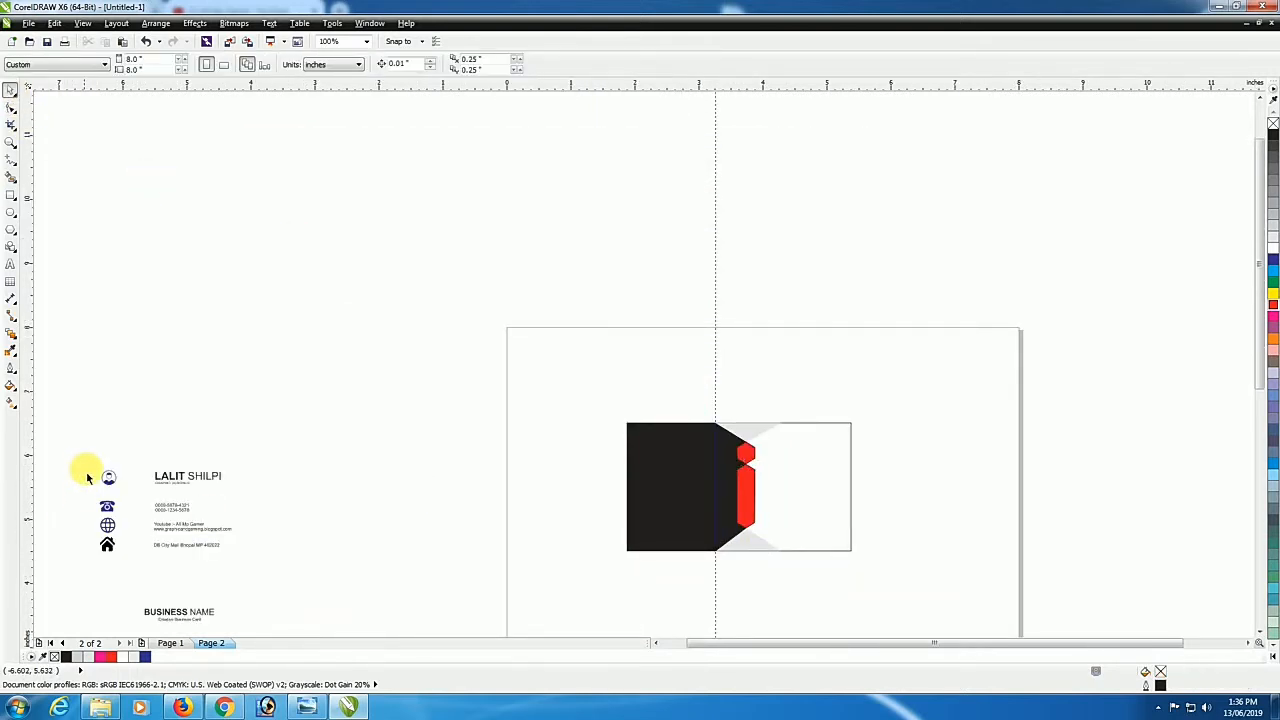
Move the four person, telephone, globe, and house icons from beside the page onto the card's white area
drag(83, 451, 124, 572)
drag(106, 529, 790, 518)
scroll(790, 518, up, 2)
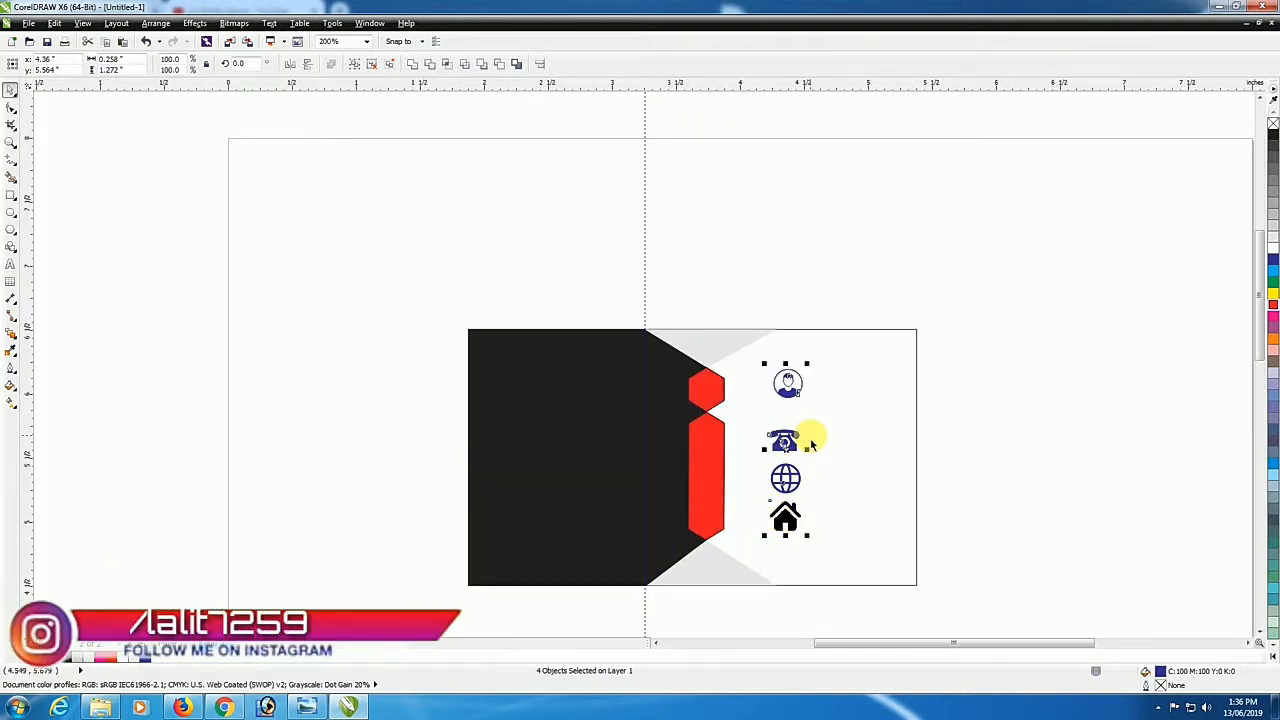
scroll(810, 443, down, 1)
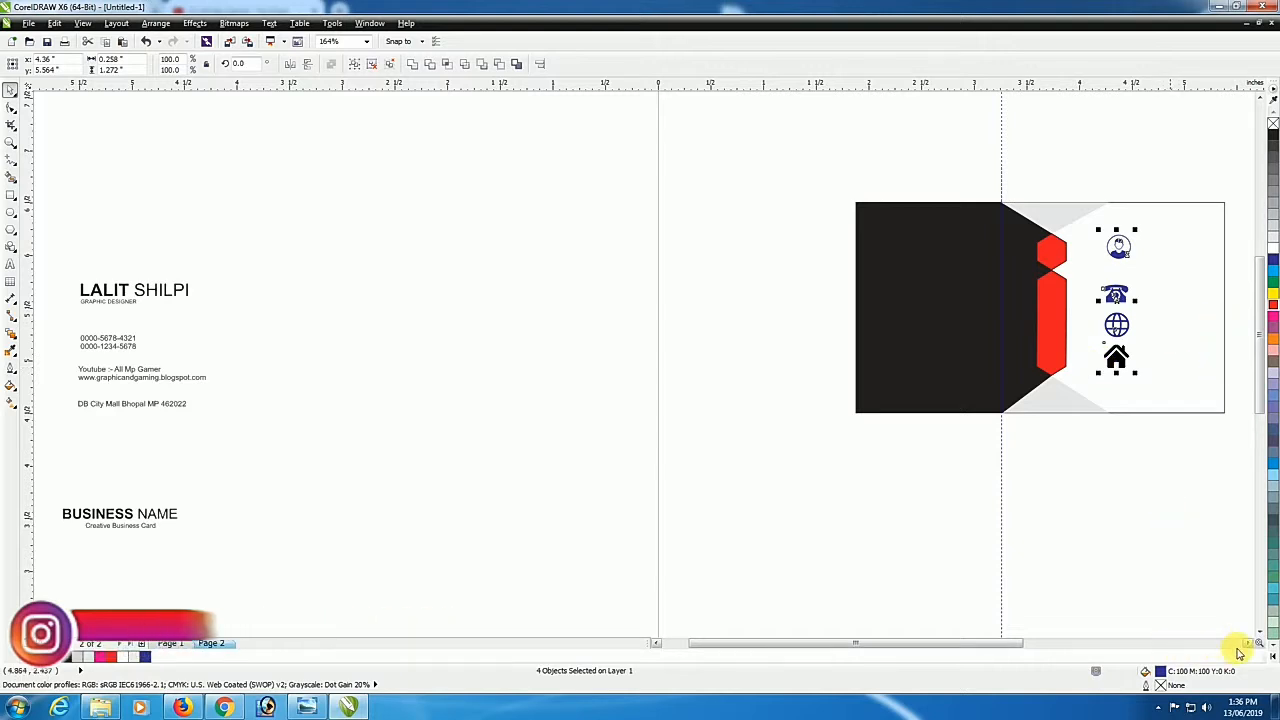
scroll(1136, 601, right, 3)
scroll(960, 281, up, 3)
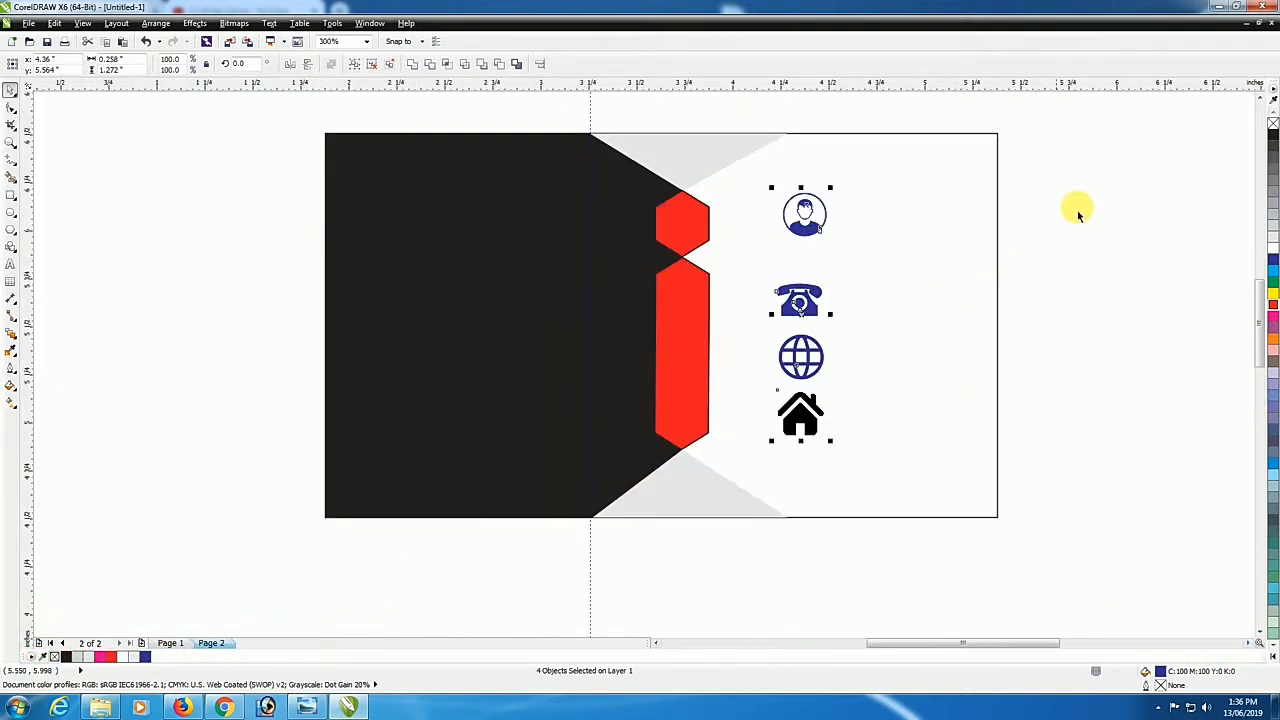
Move the person icon into the upper red hexagon and fill it with white
click(810, 218)
drag(818, 228, 684, 224)
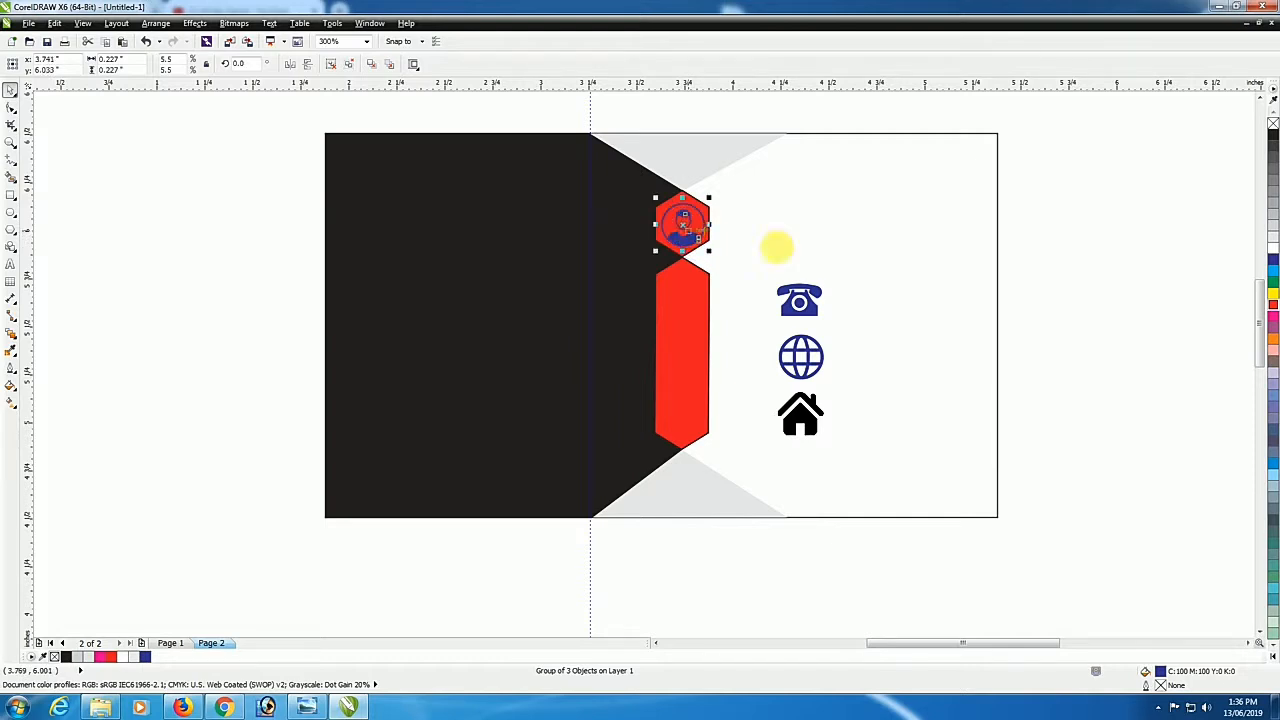
click(1272, 254)
Move the telephone and globe icons together into the elongated red shape and fill them with white
click(811, 312)
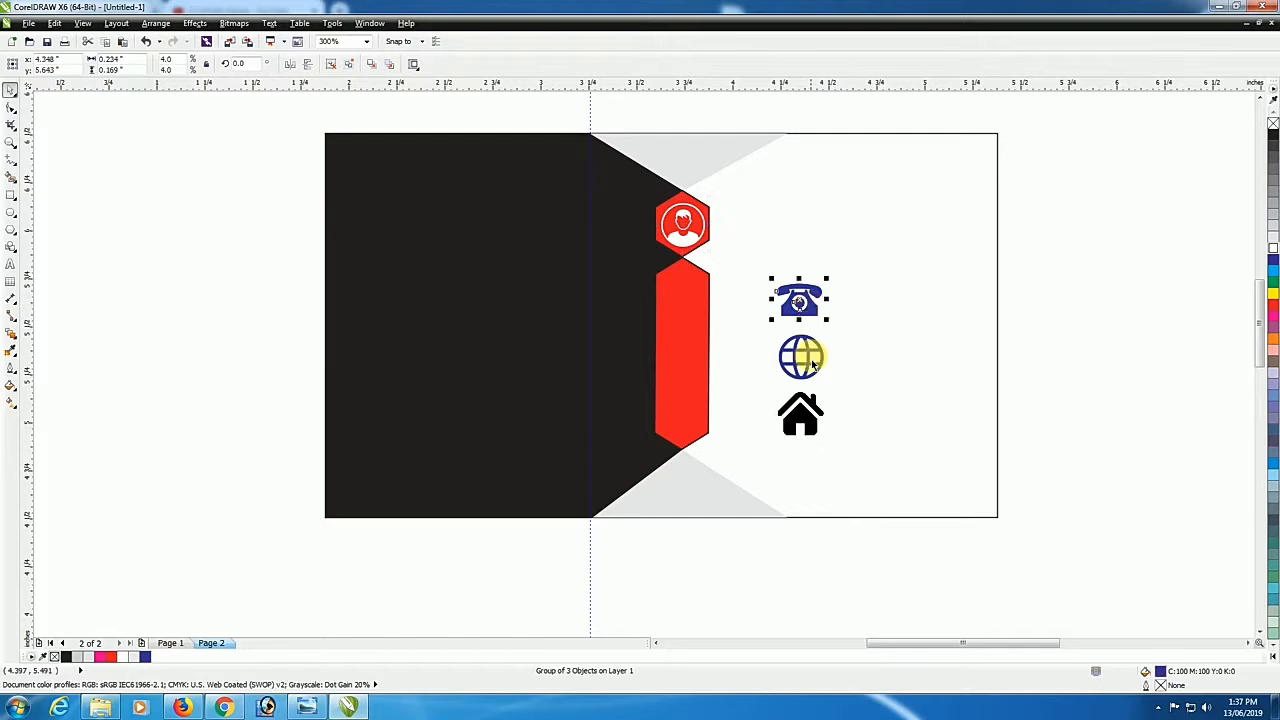
shift+click(805, 358)
drag(800, 337, 684, 334)
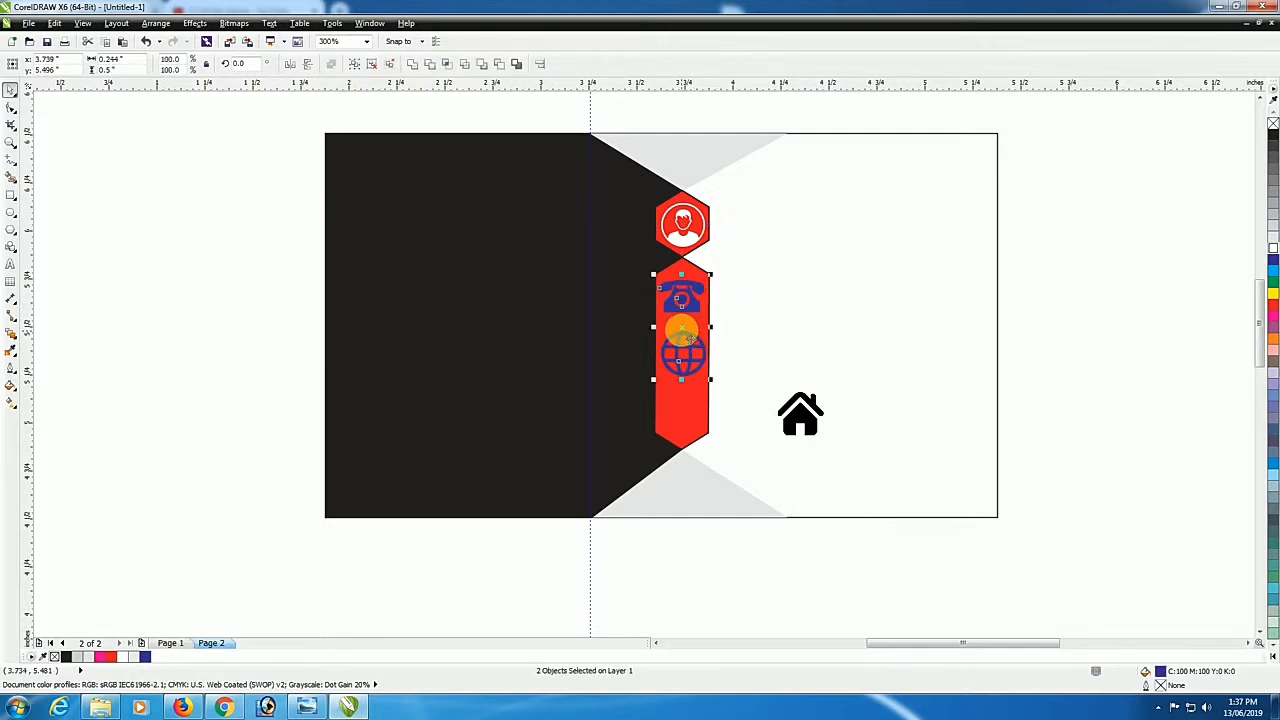
click(1268, 258)
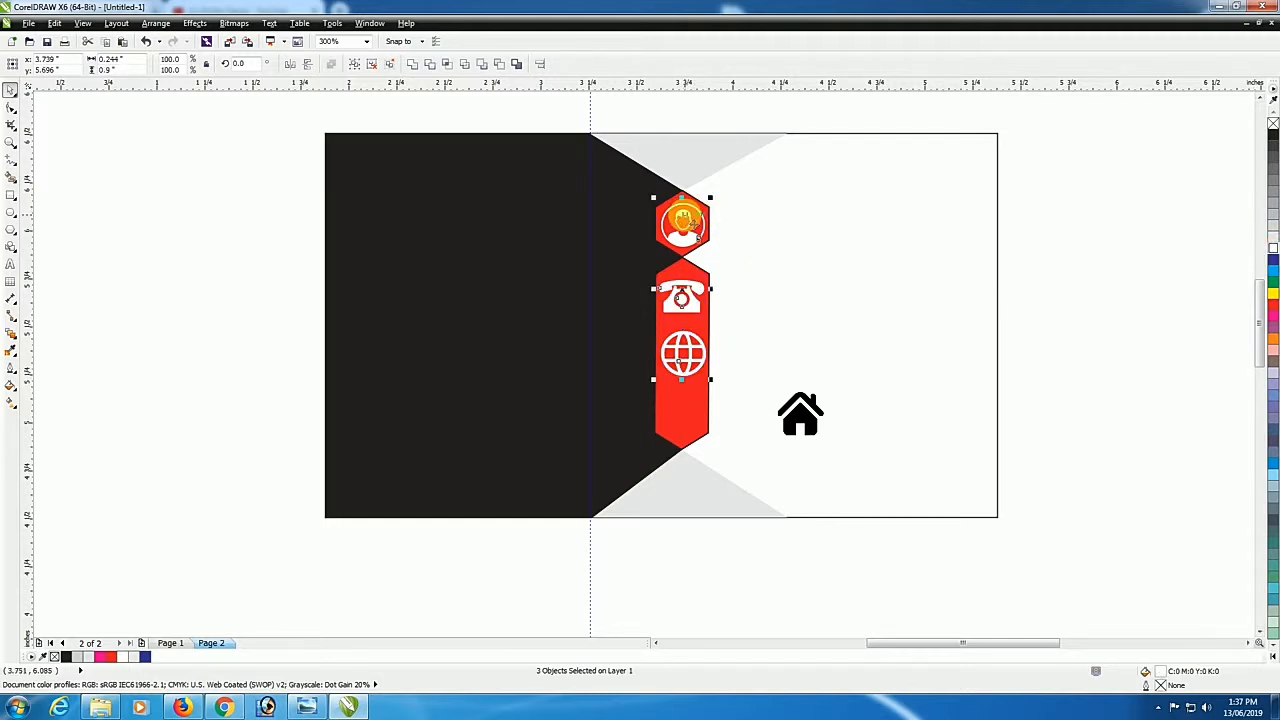
Trace the house bitmap as an outline trace with the Line art image type and background removal
click(806, 410)
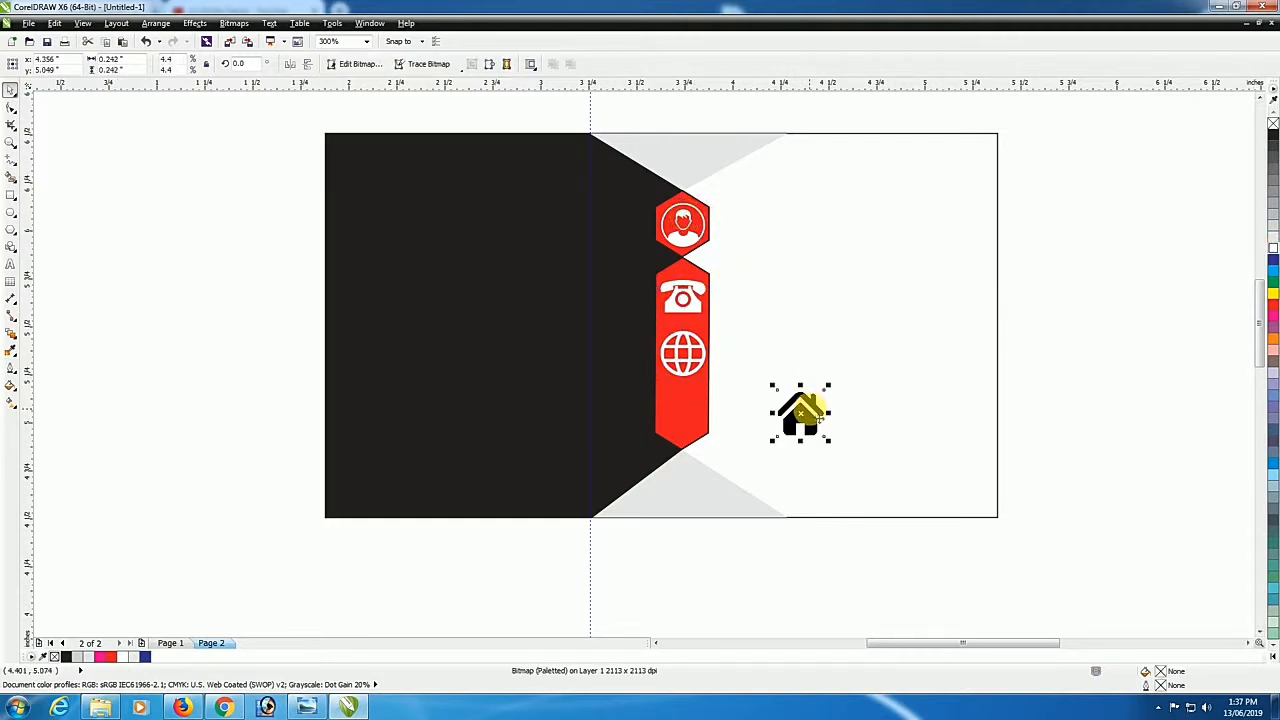
click(233, 23)
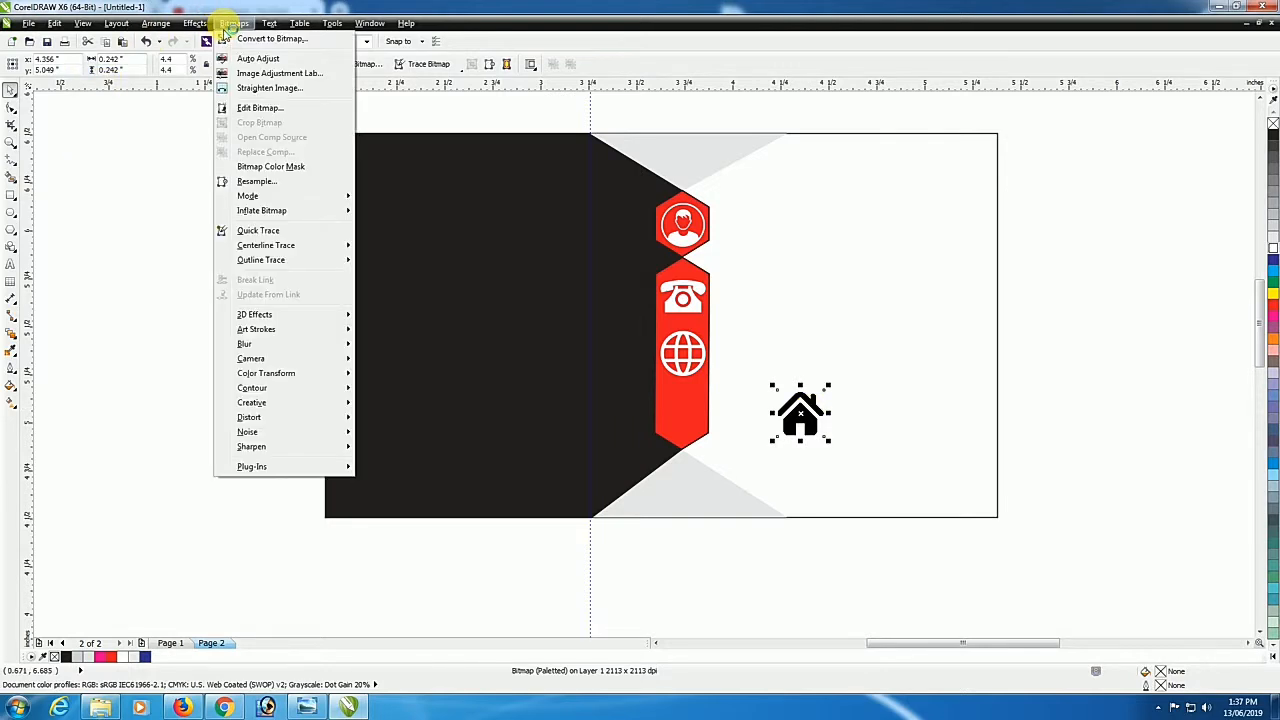
mouse_move(262, 262)
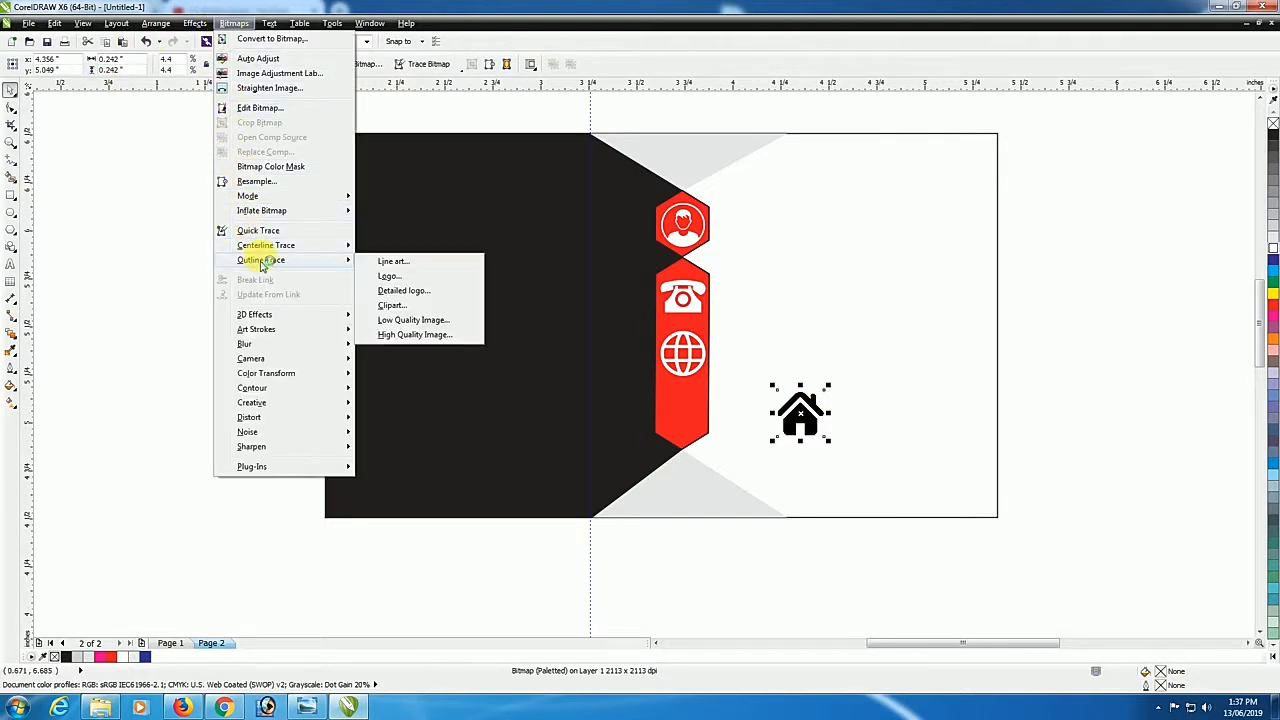
click(390, 264)
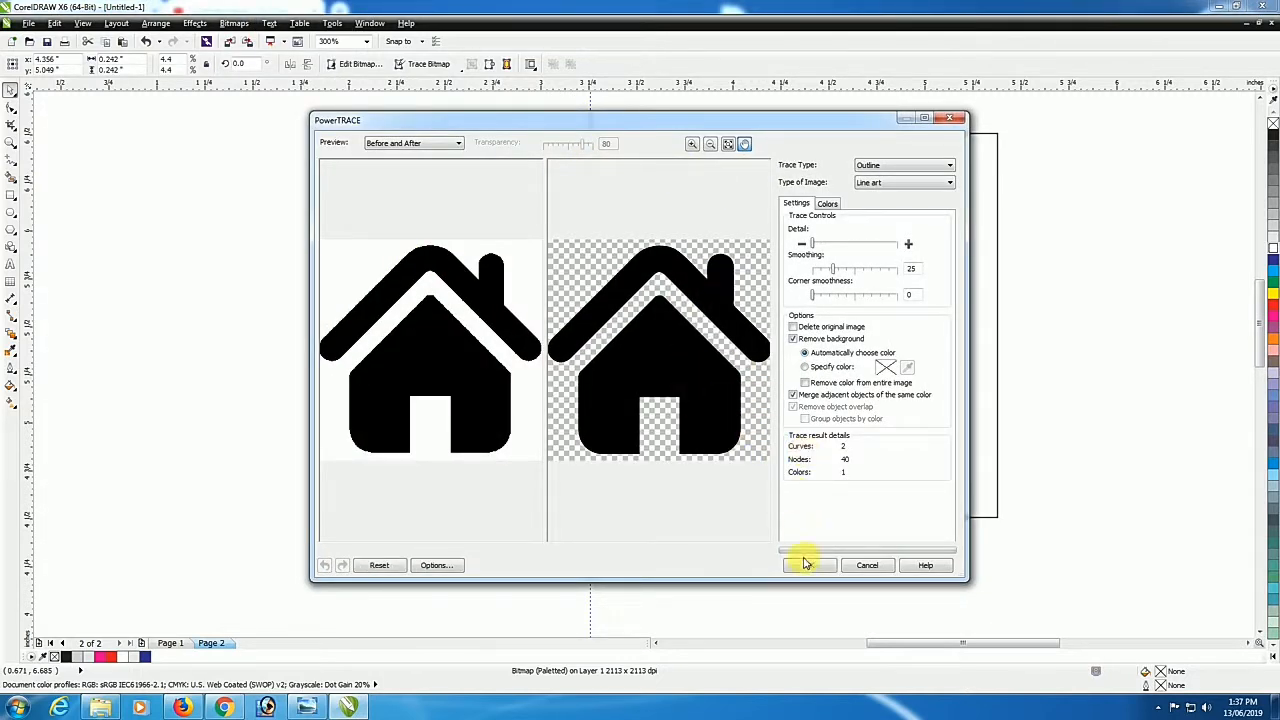
click(816, 568)
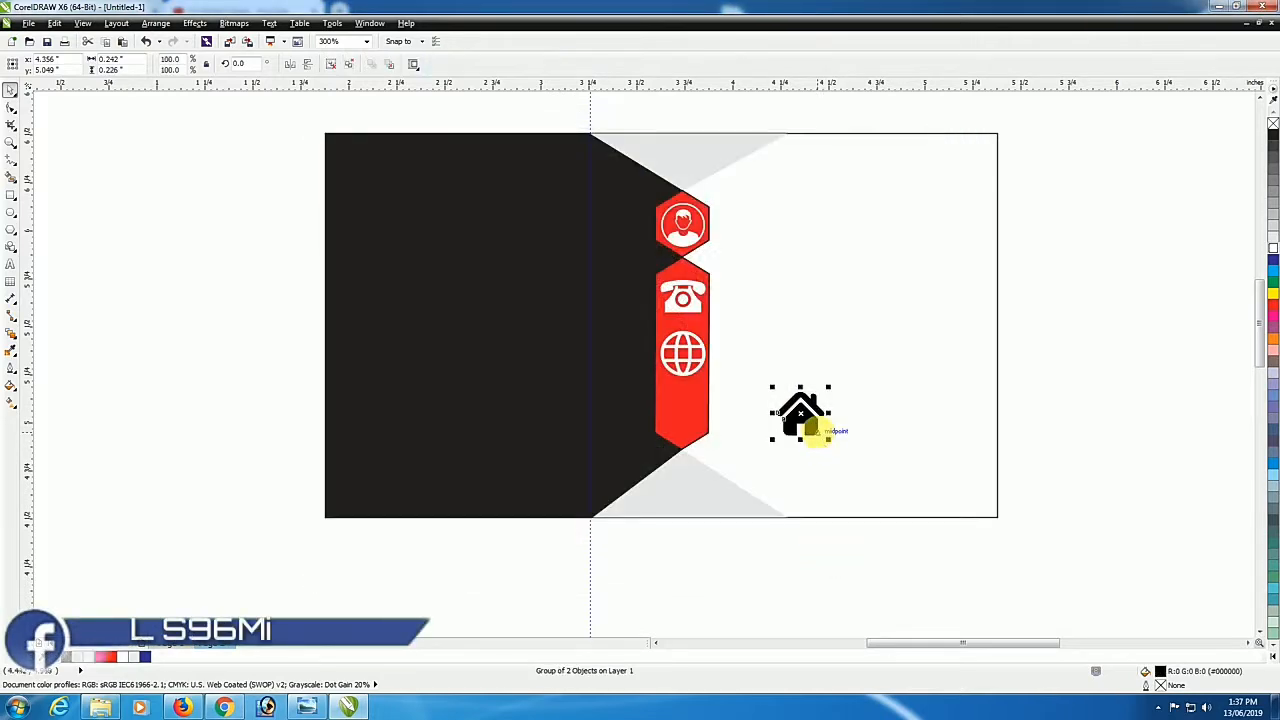
Move the traced house into the lower end of the elongated red shape, delete the original bitmap, and fill the house with white
mouse_move(800, 412)
mouse_down()
mouse_move(822, 346)
mouse_move(737, 400)
mouse_move(695, 403)
mouse_up()
click(808, 414)
key(Delete)
click(1273, 248)
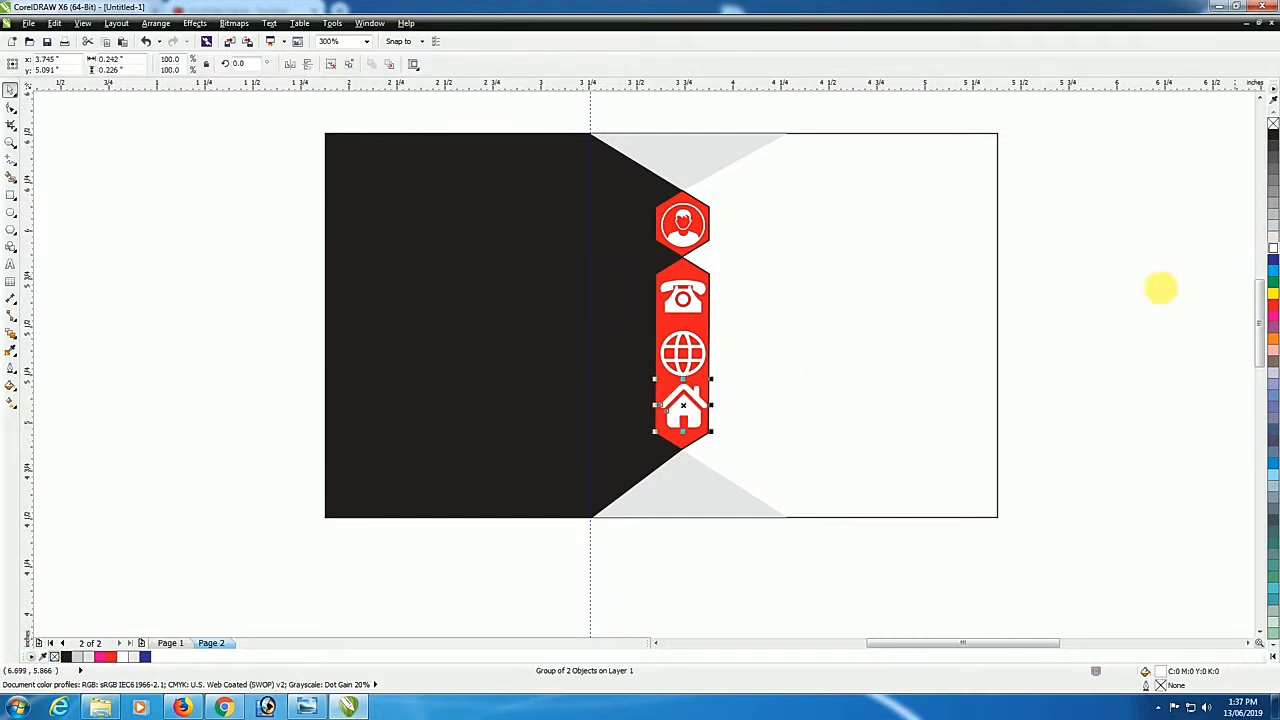
Center the house icon across the elongated red shape and move the globe up to sit midway between the telephone and house
scroll(700, 380, up, 2)
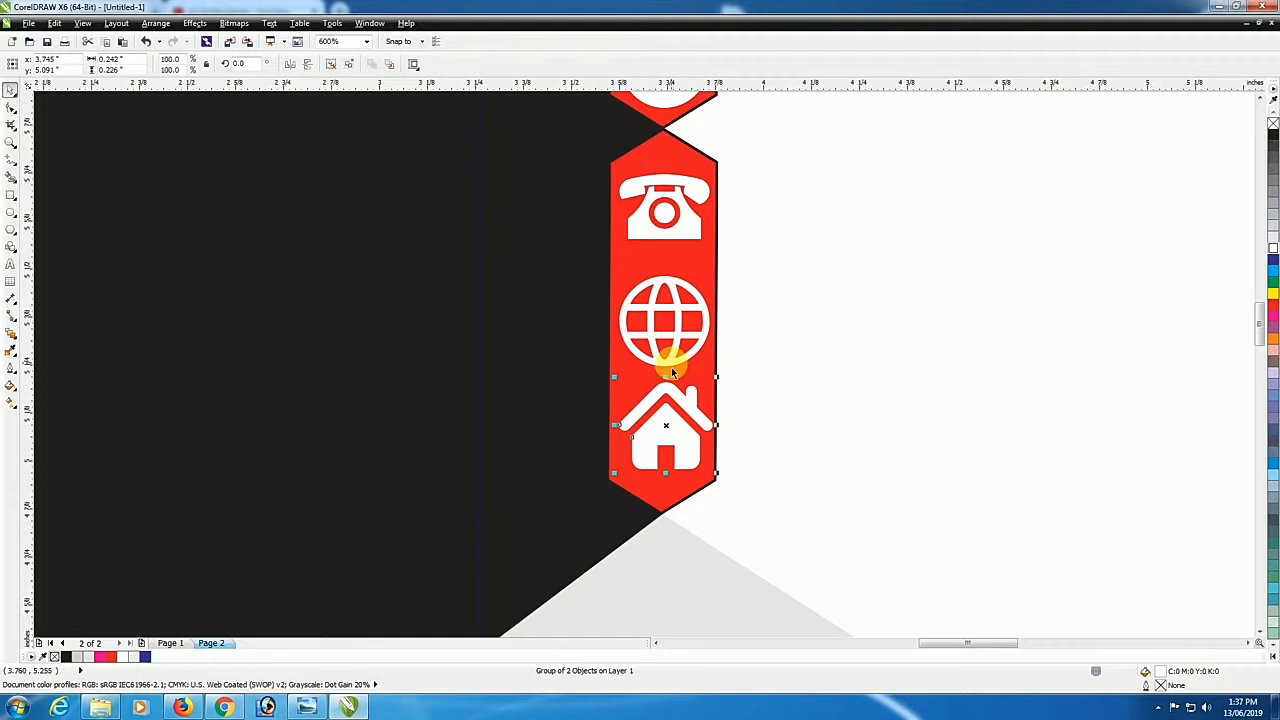
shift+click(672, 369)
click(758, 381)
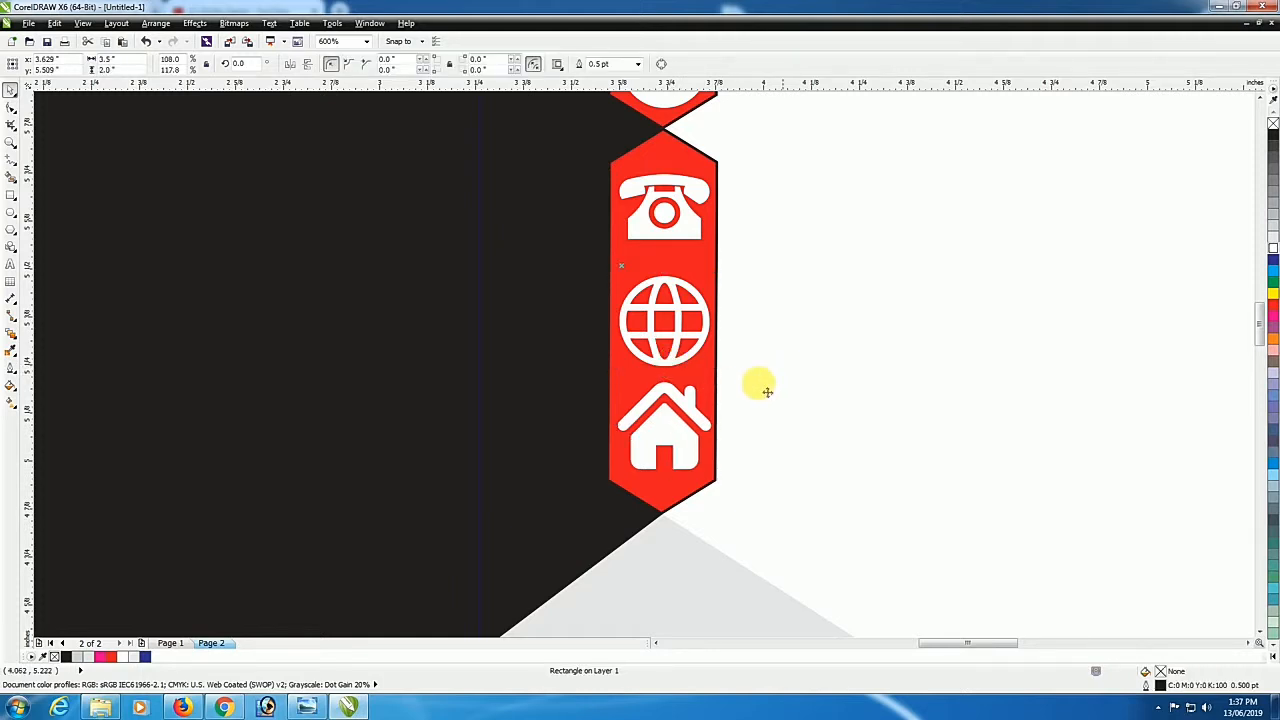
click(680, 314)
click(680, 314)
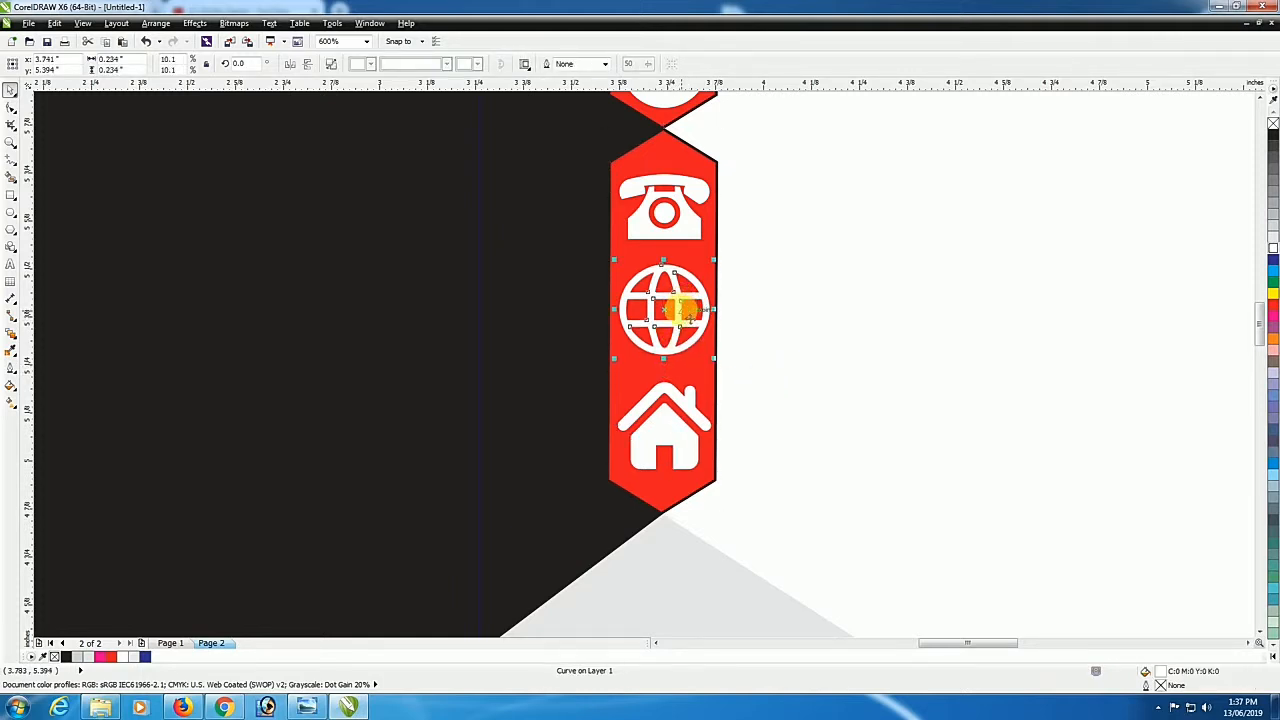
Remove the outline from both the upper red hexagon and the elongated red shape, then deselect them
scroll(679, 314, down, 2)
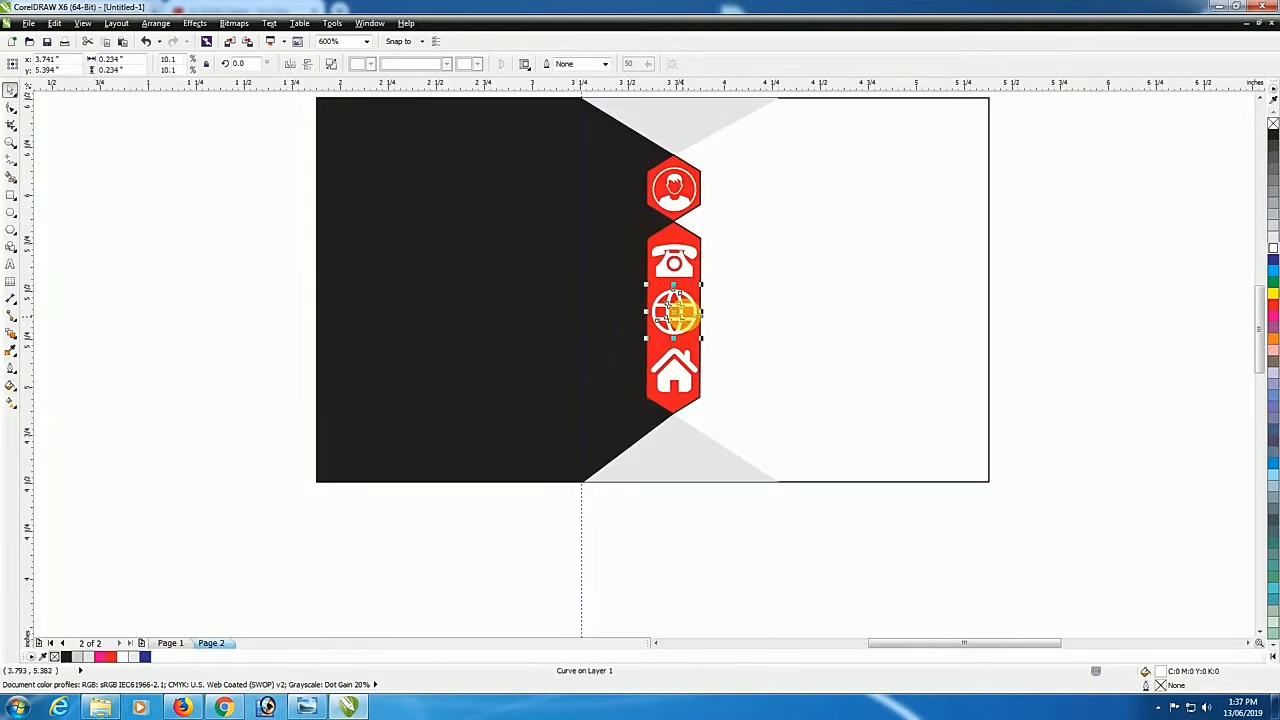
click(678, 232)
shift+click(700, 180)
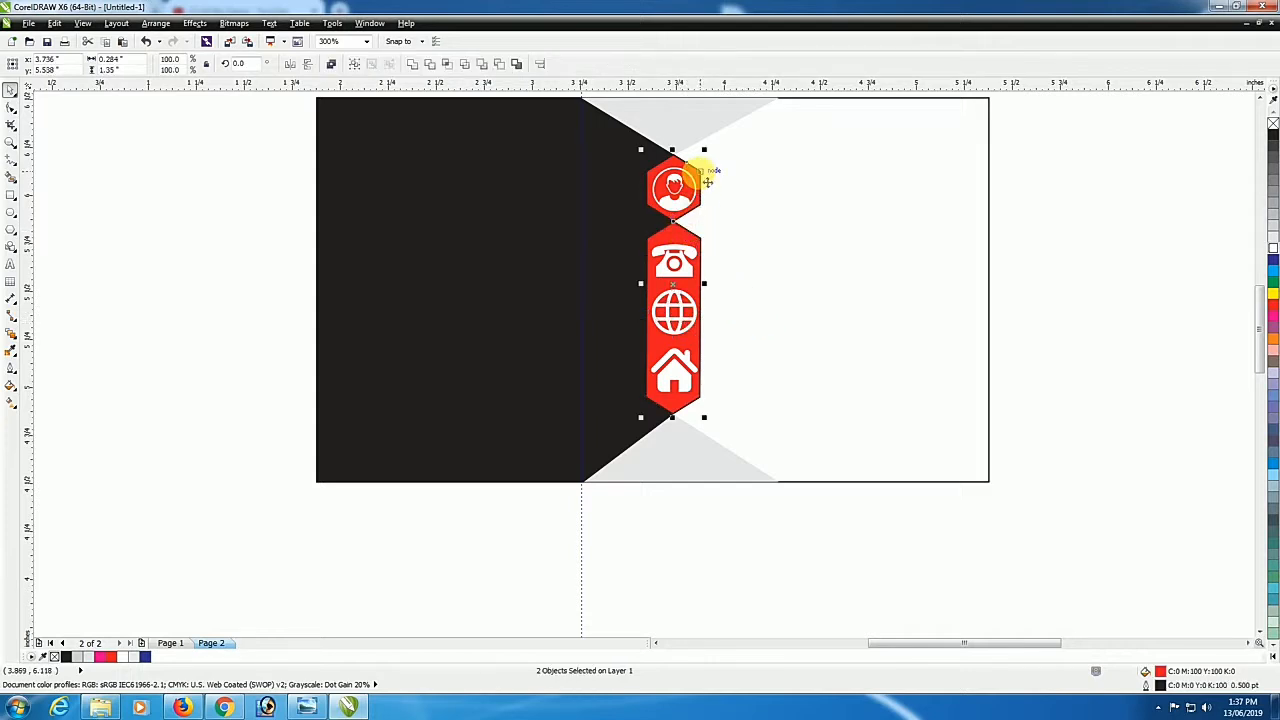
right_click(1270, 125)
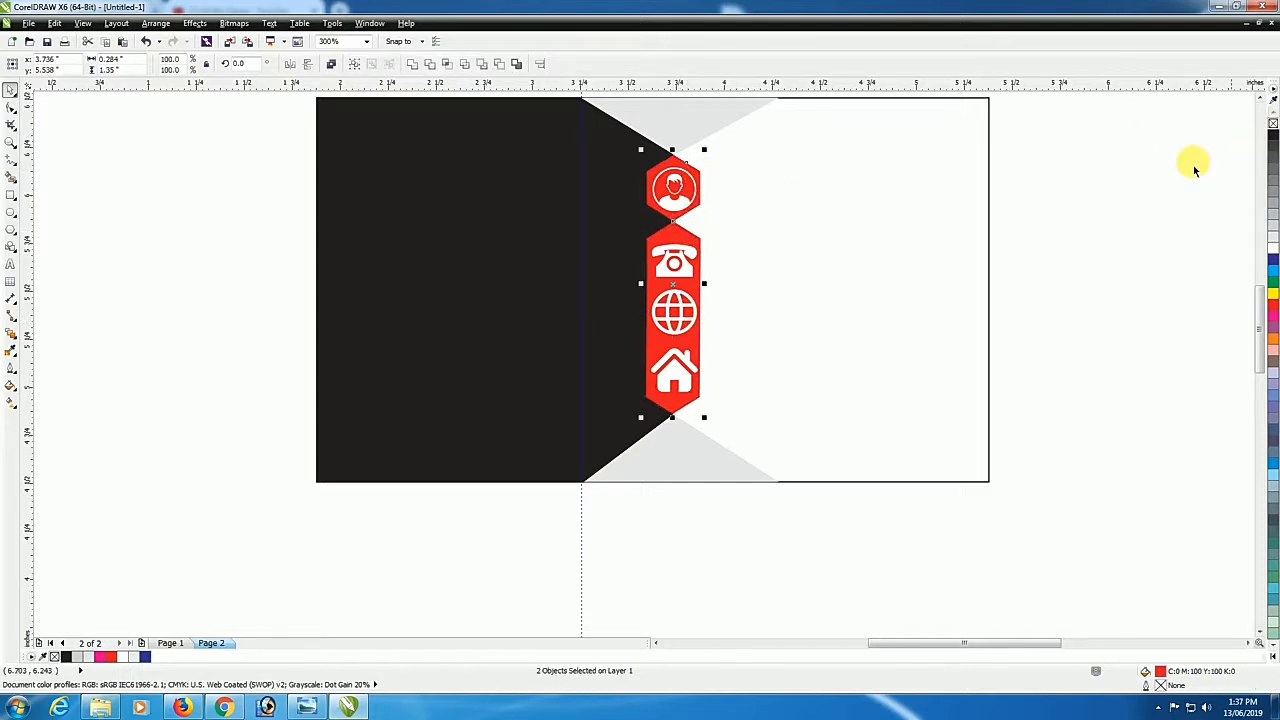
click(1100, 210)
Move the name and job title texts together from beside the page onto the card's white area, beside the person icon
key(F4)
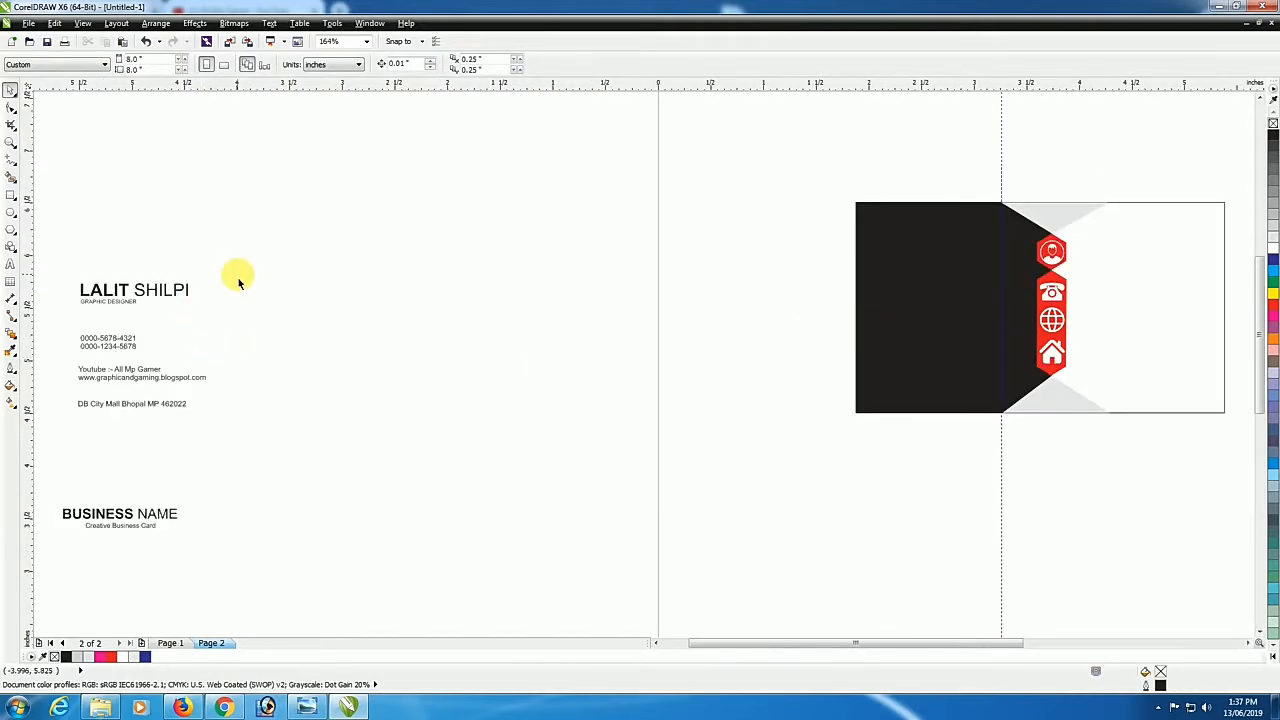
drag(232, 258, 62, 313)
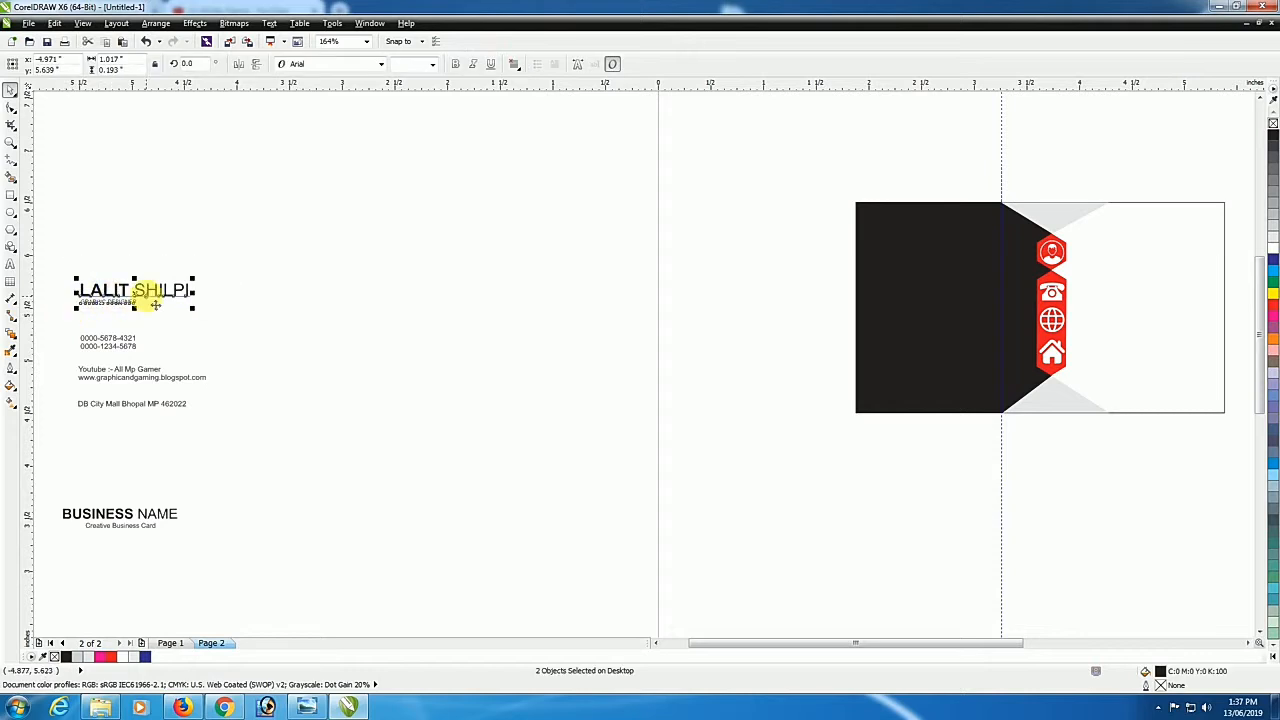
drag(136, 293, 1146, 262)
scroll(1094, 251, up, 1)
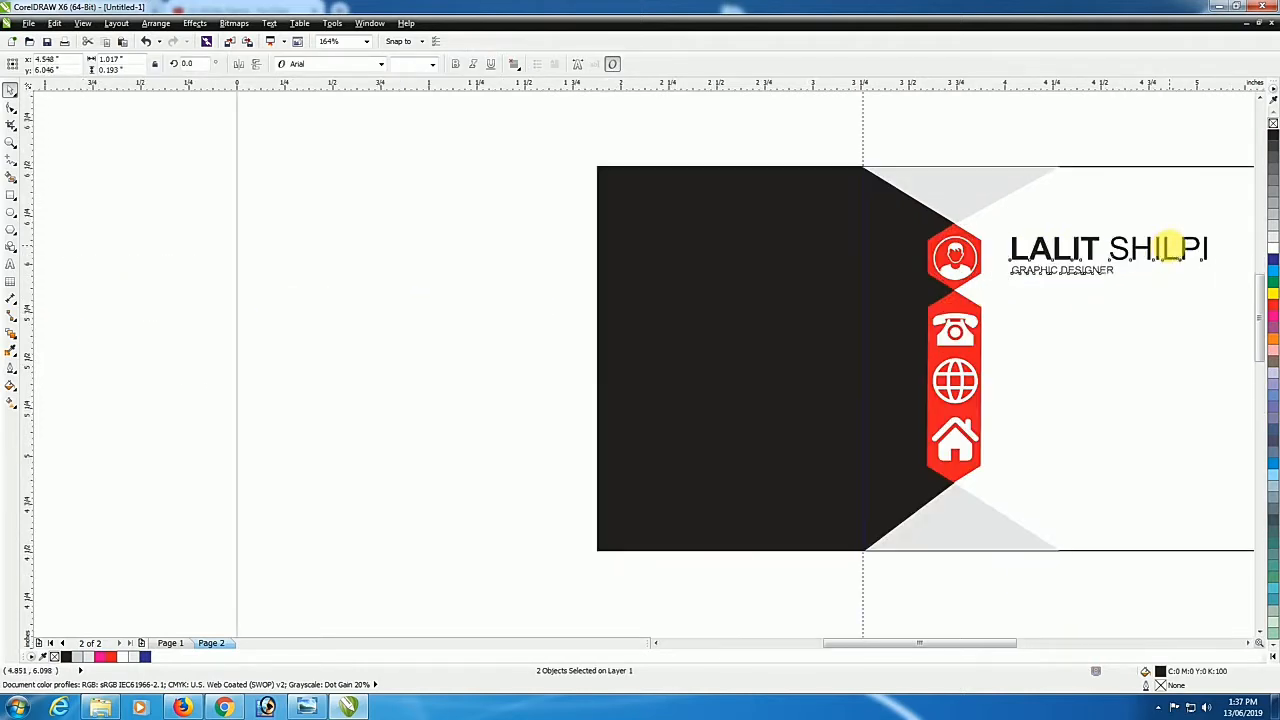
Move the five remaining contact and business name texts from beside the page to just below the card and deselect them
scroll(1085, 262, down, 1)
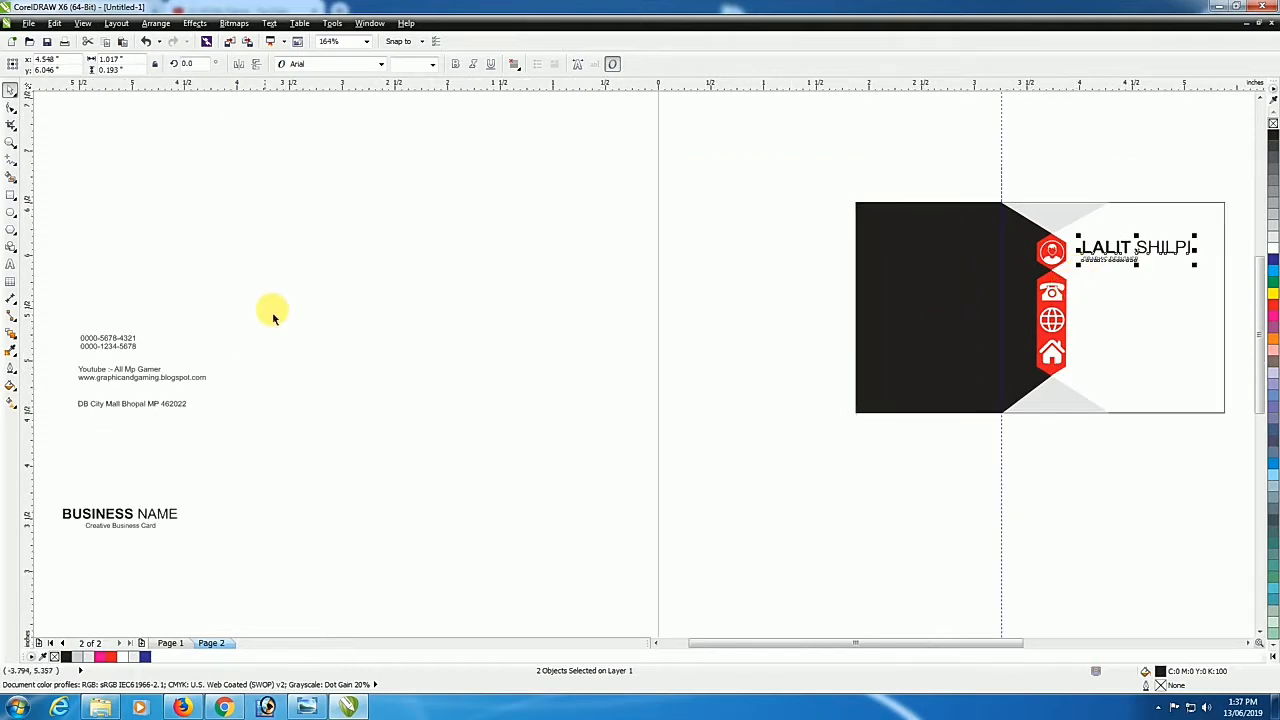
drag(287, 280, 38, 566)
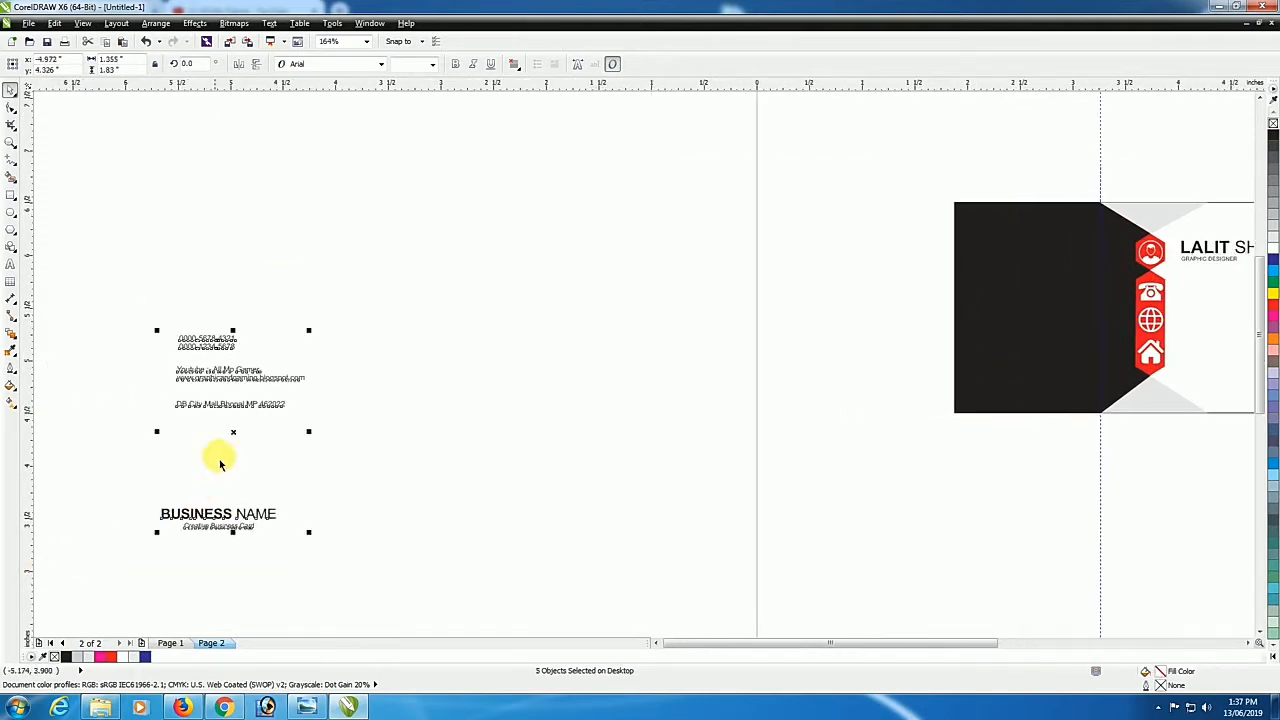
drag(234, 434, 1162, 526)
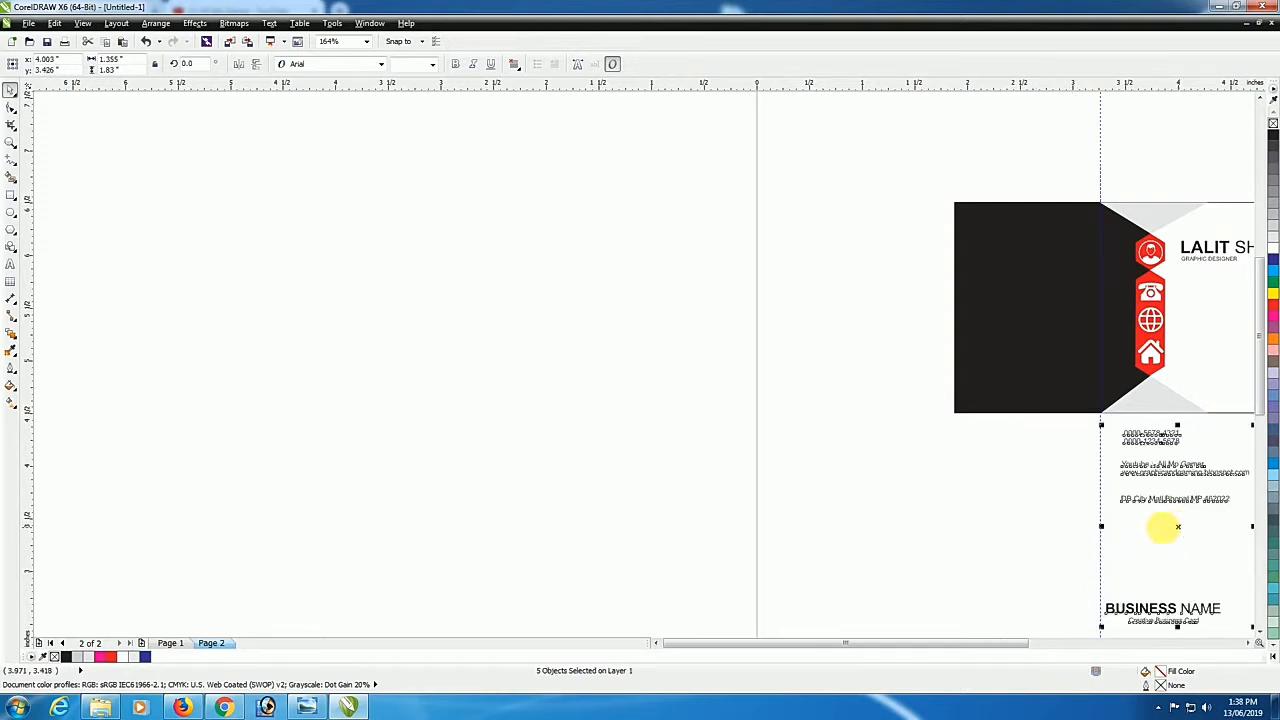
key(F4)
click(892, 438)
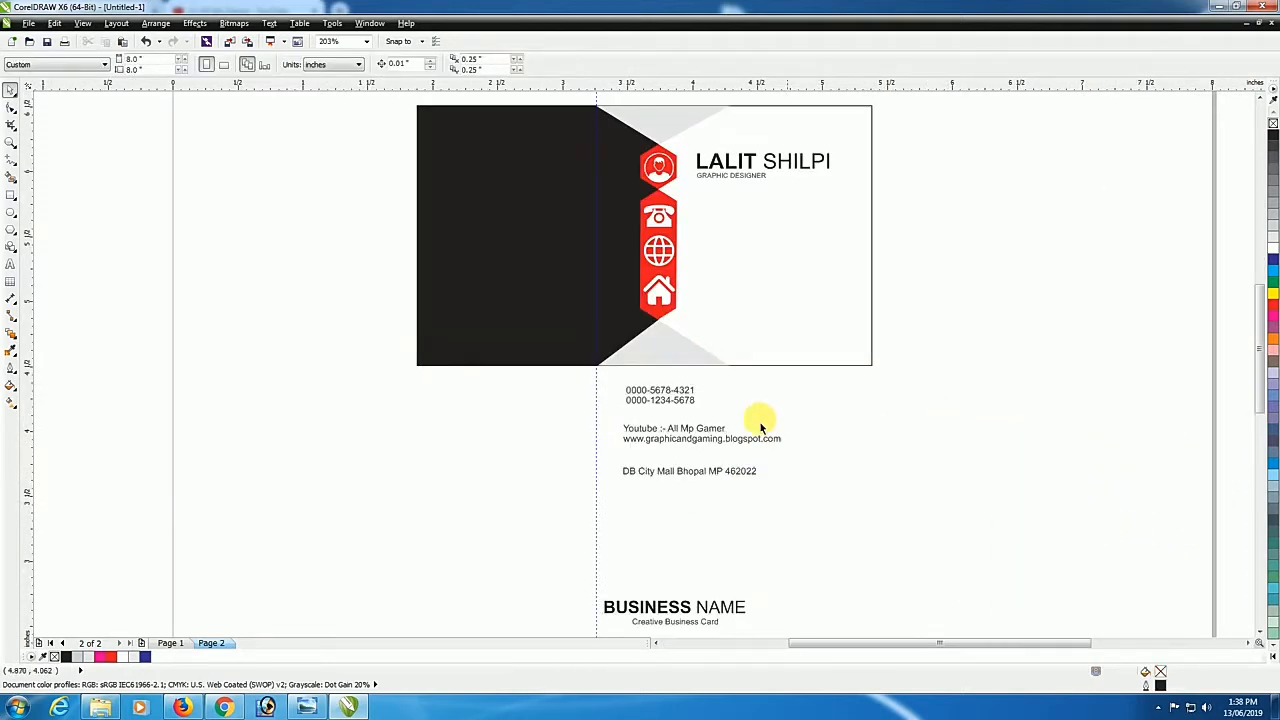
Place the phone numbers, the YouTube and website text, and the address on the card beside the telephone, globe, and house icons
drag(730, 380, 740, 222)
click(662, 402)
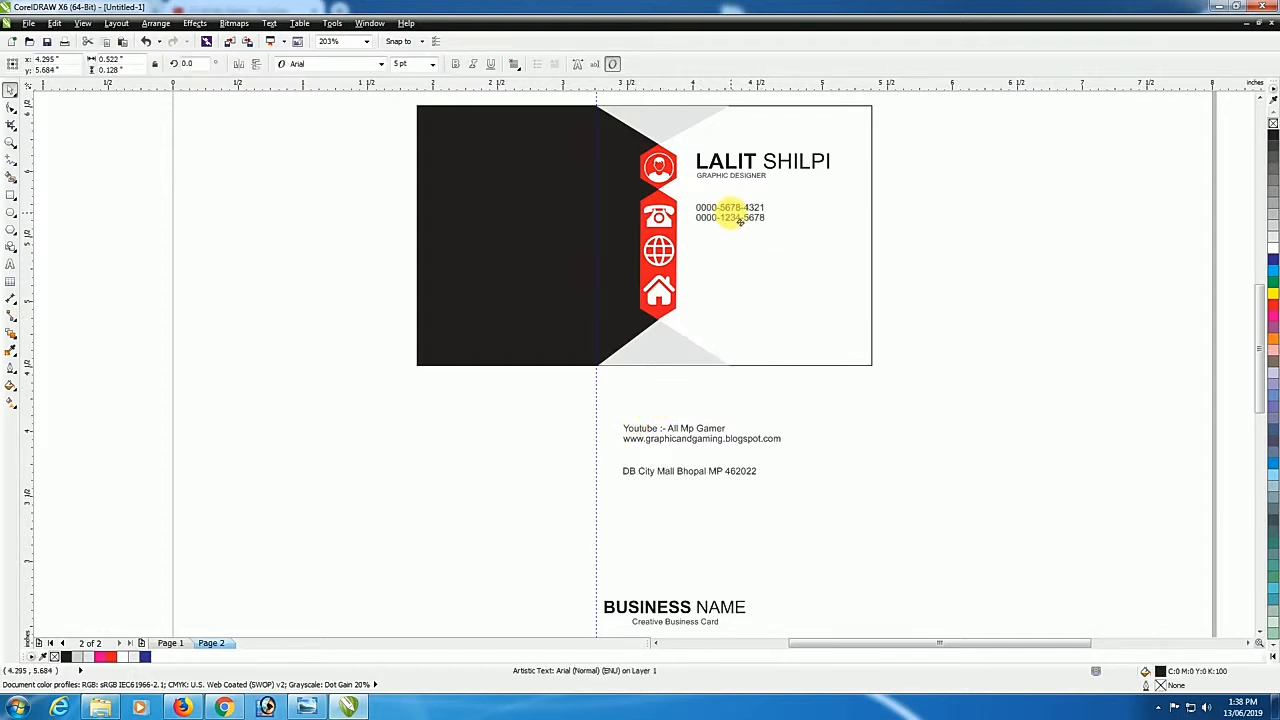
drag(731, 214, 731, 214)
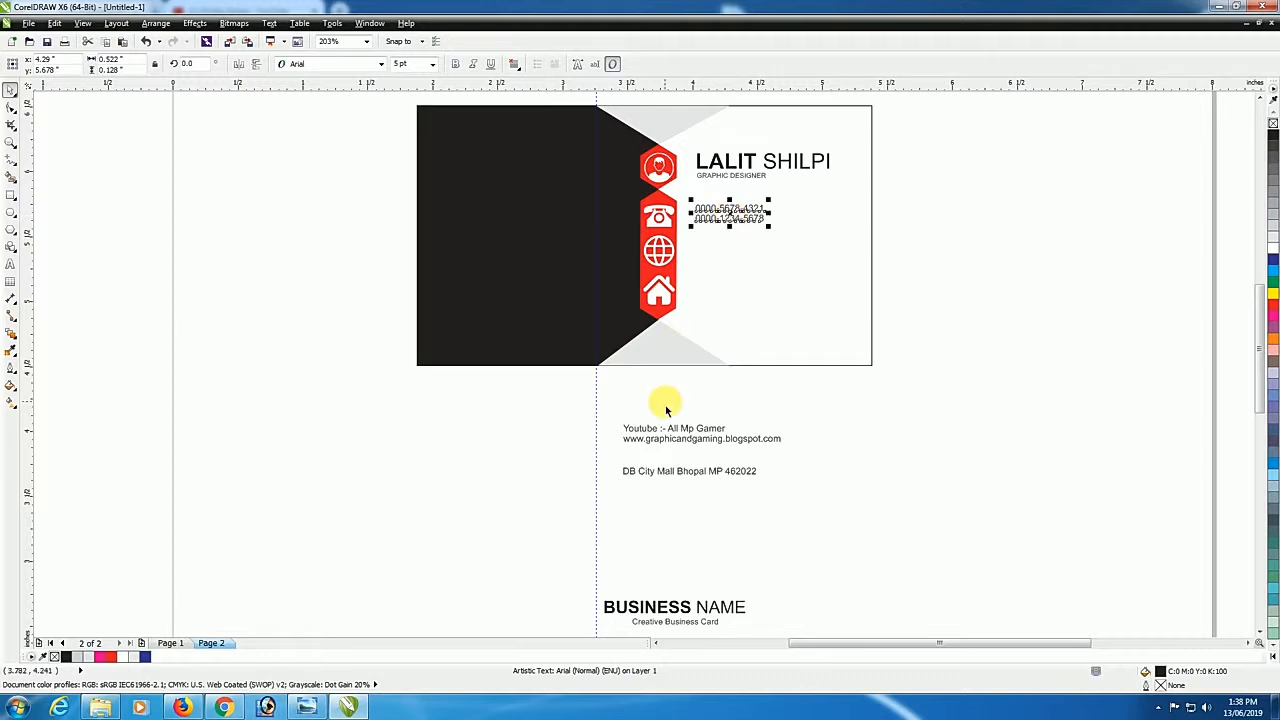
drag(680, 426, 757, 250)
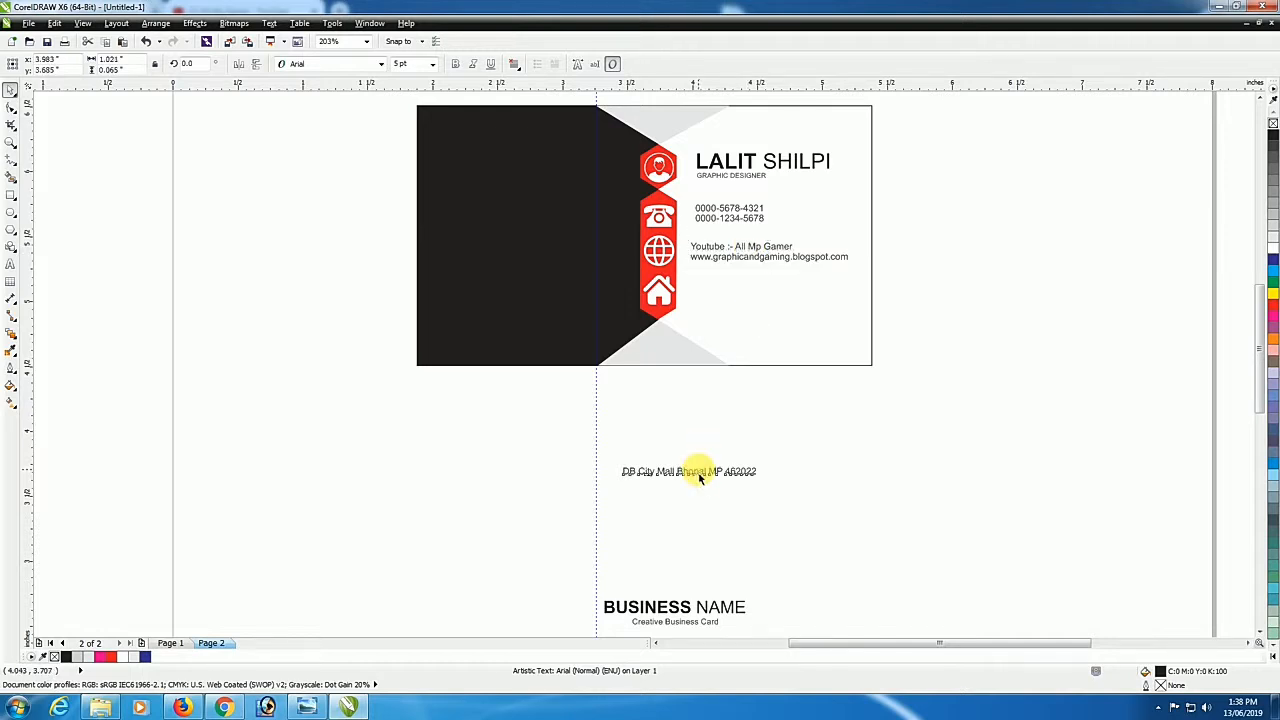
drag(699, 477, 776, 298)
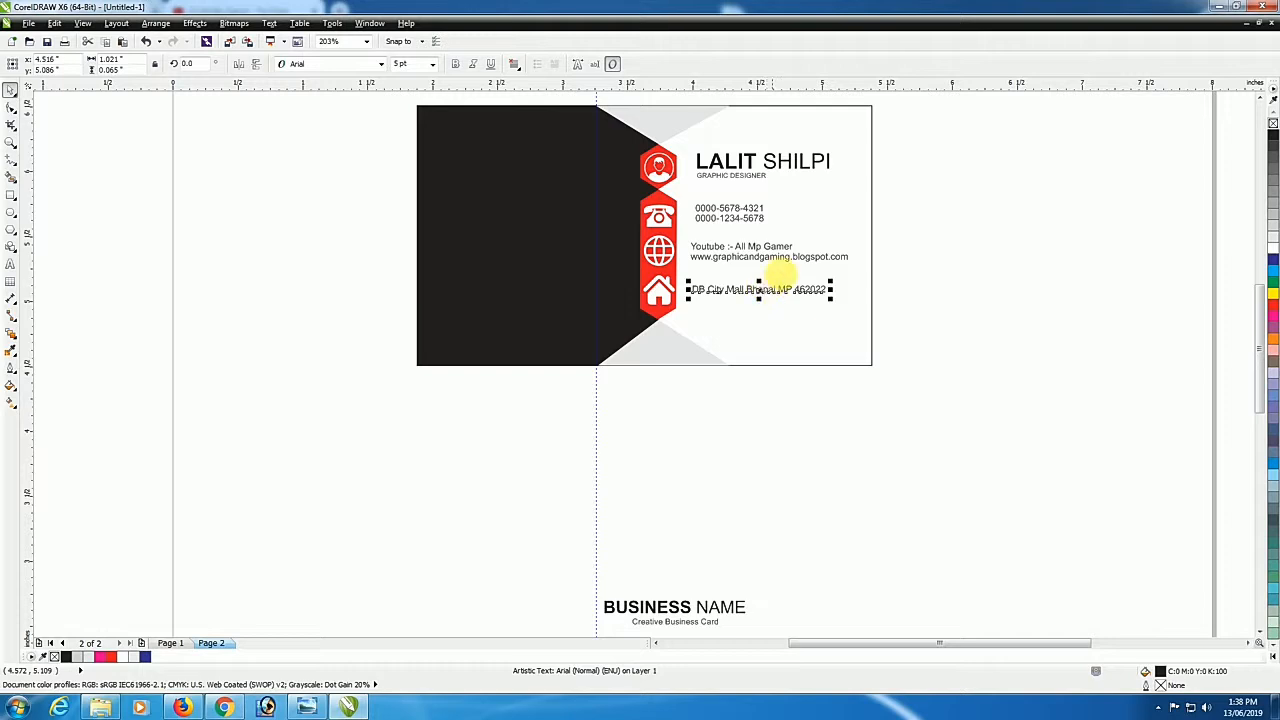
Left-align the address, website, phone, job title, and name texts on the card, and nudge them slightly closer to the icons
shift+click(761, 262)
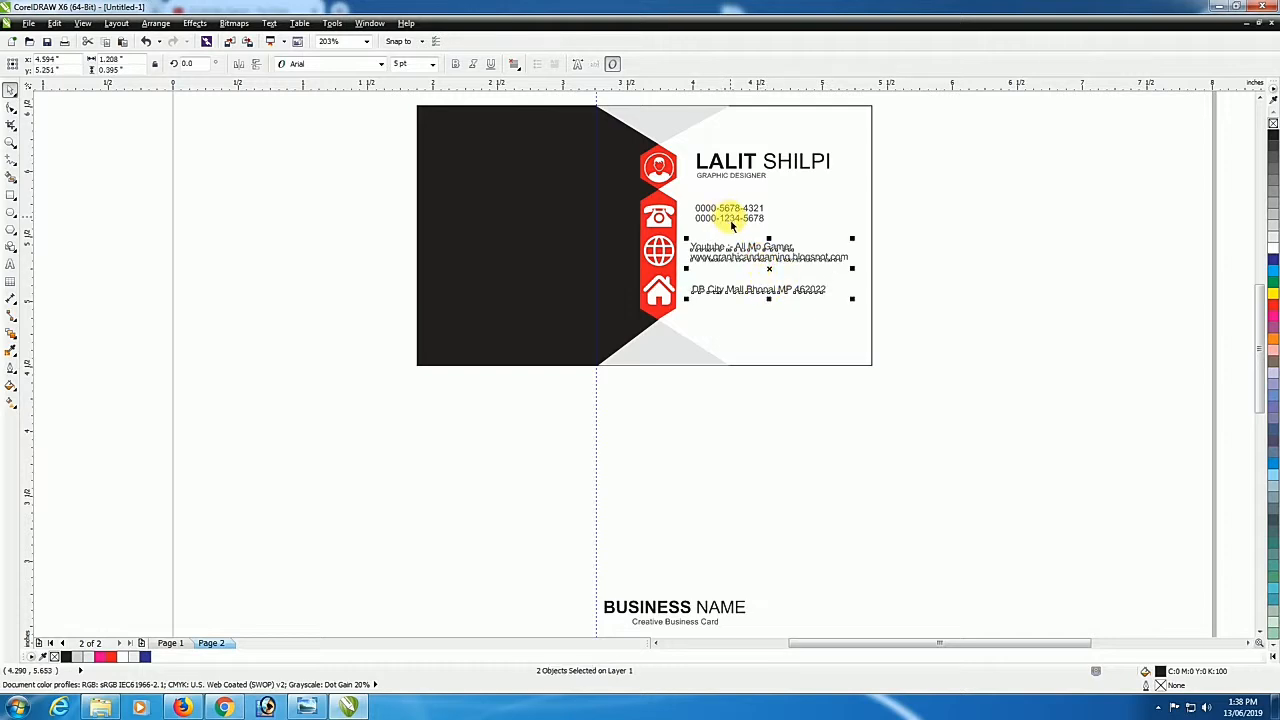
key(l)
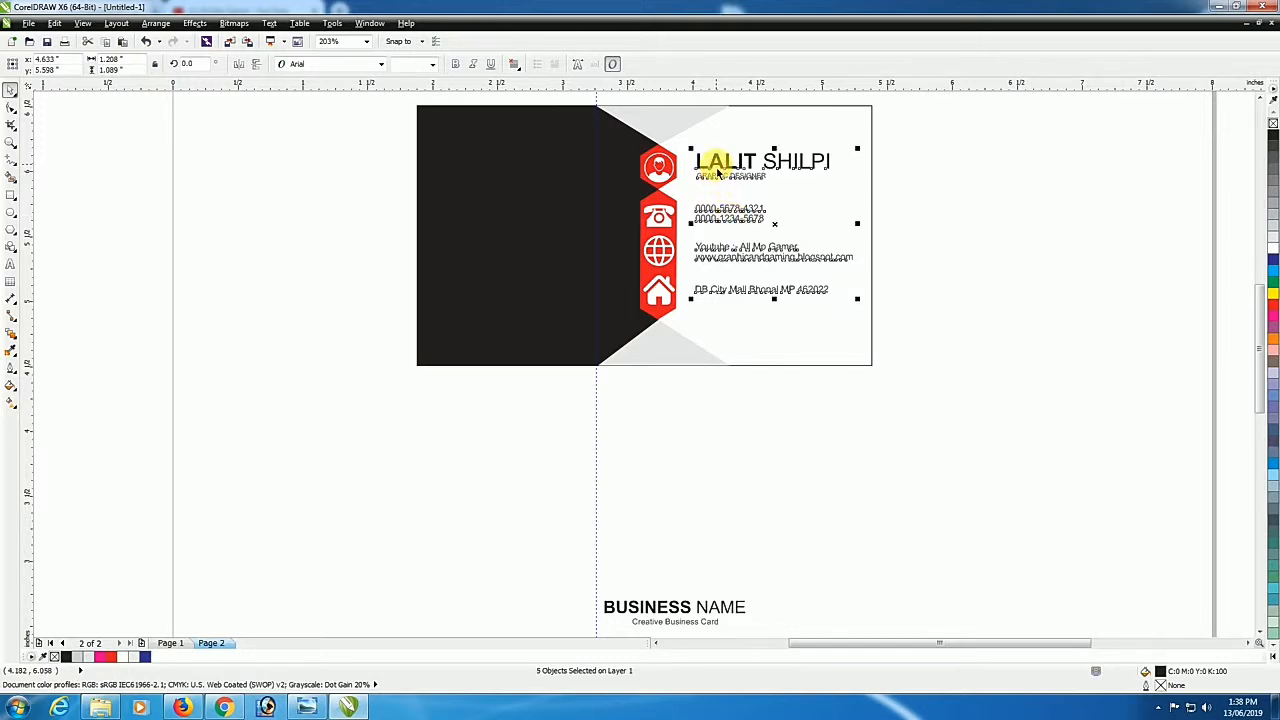
drag(717, 172, 719, 172)
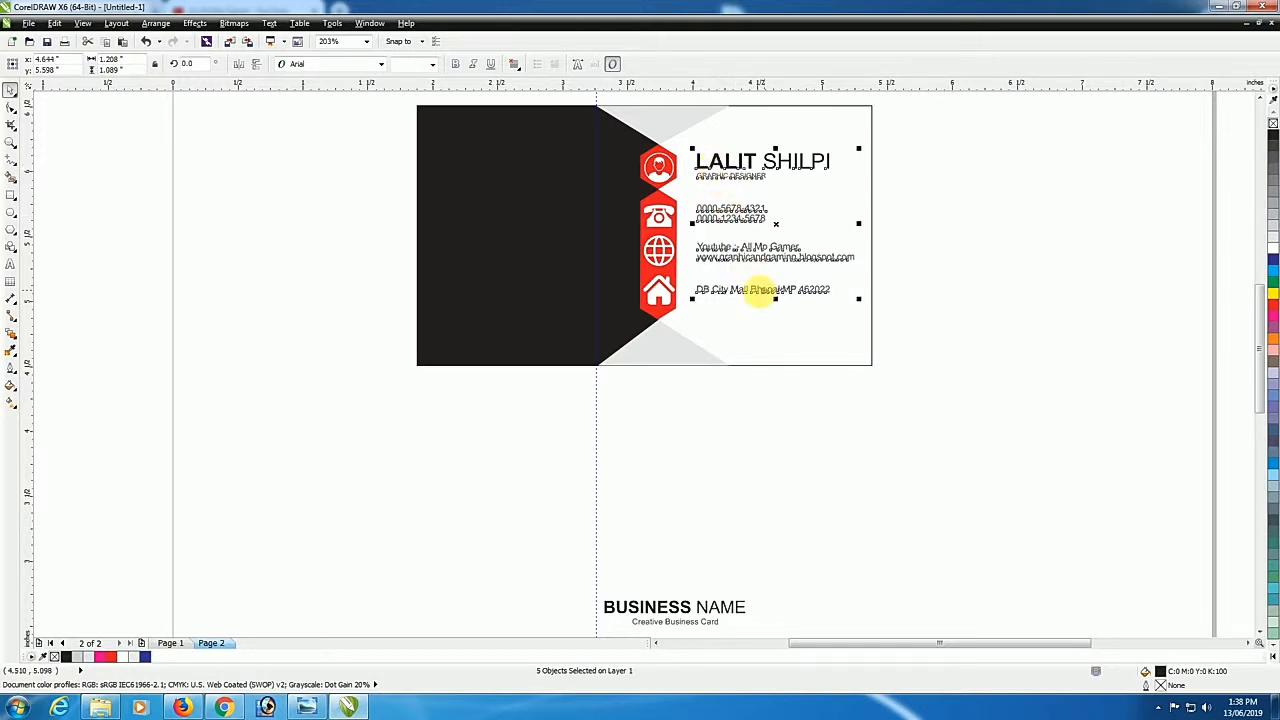
key(Left)
key(Left)
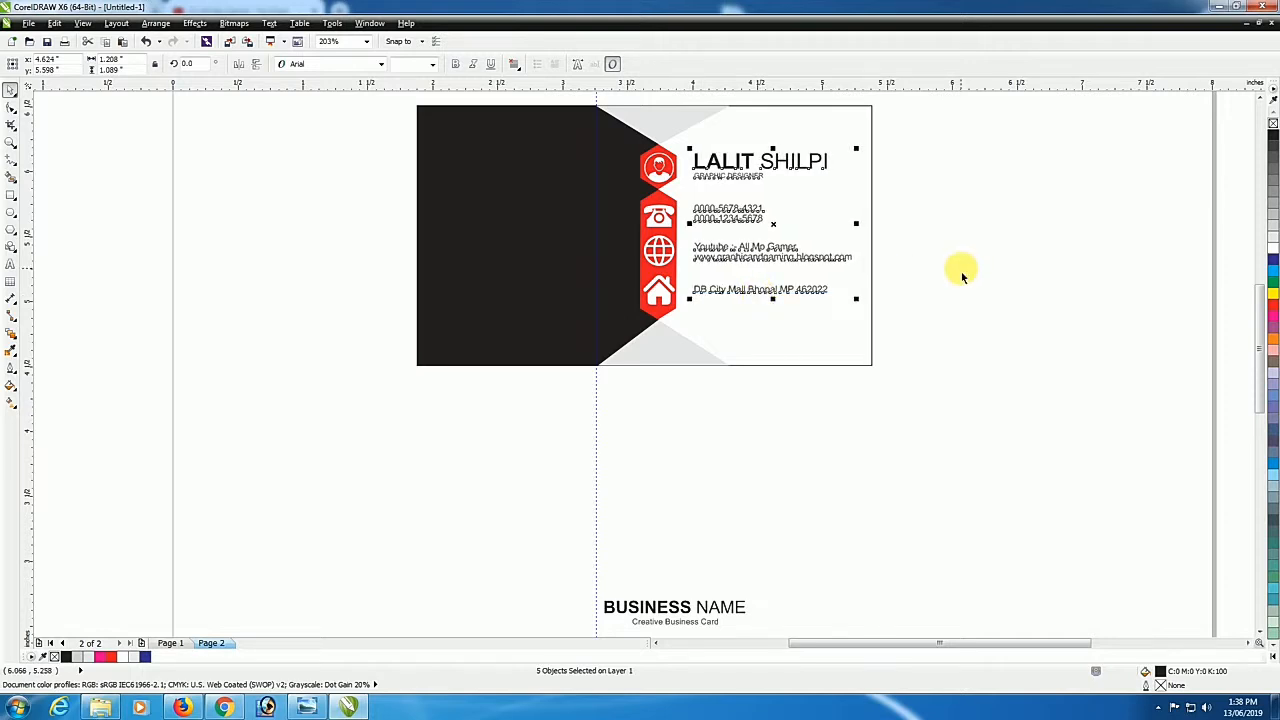
click(961, 276)
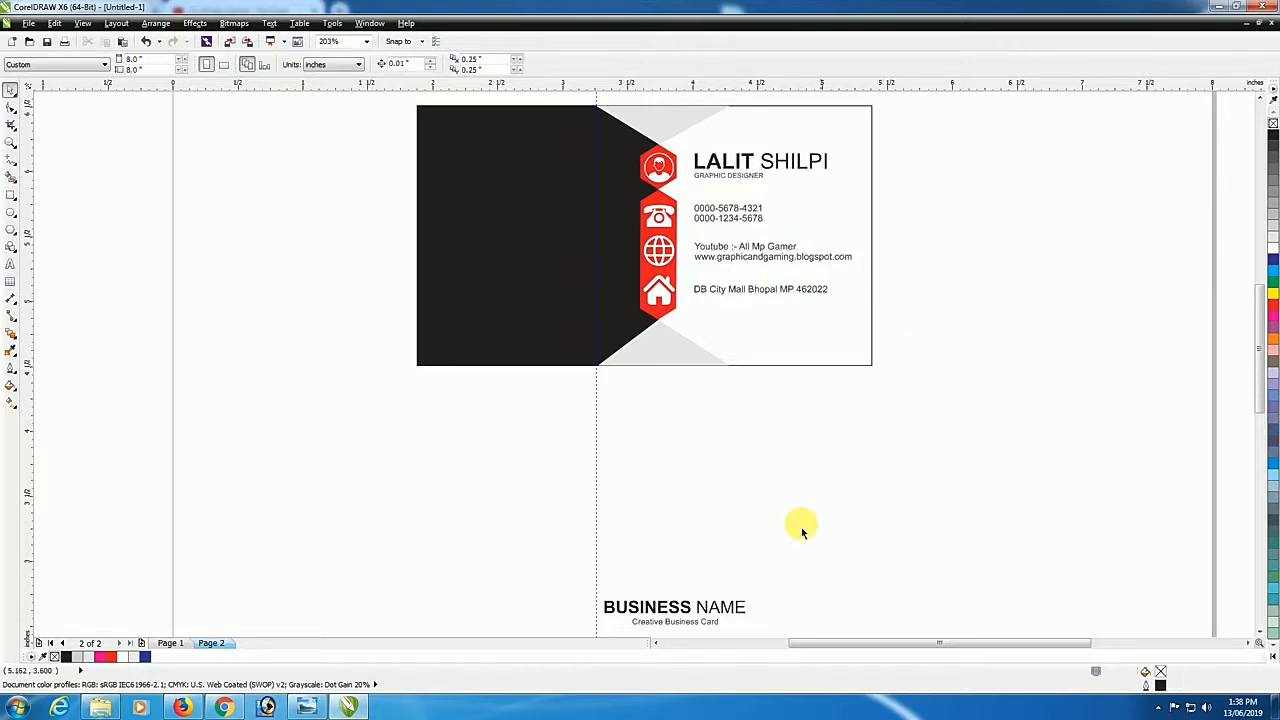
Add the letter "A" as 24 pt Arial artistic text in the empty page area beside the card's black side
click(12, 265)
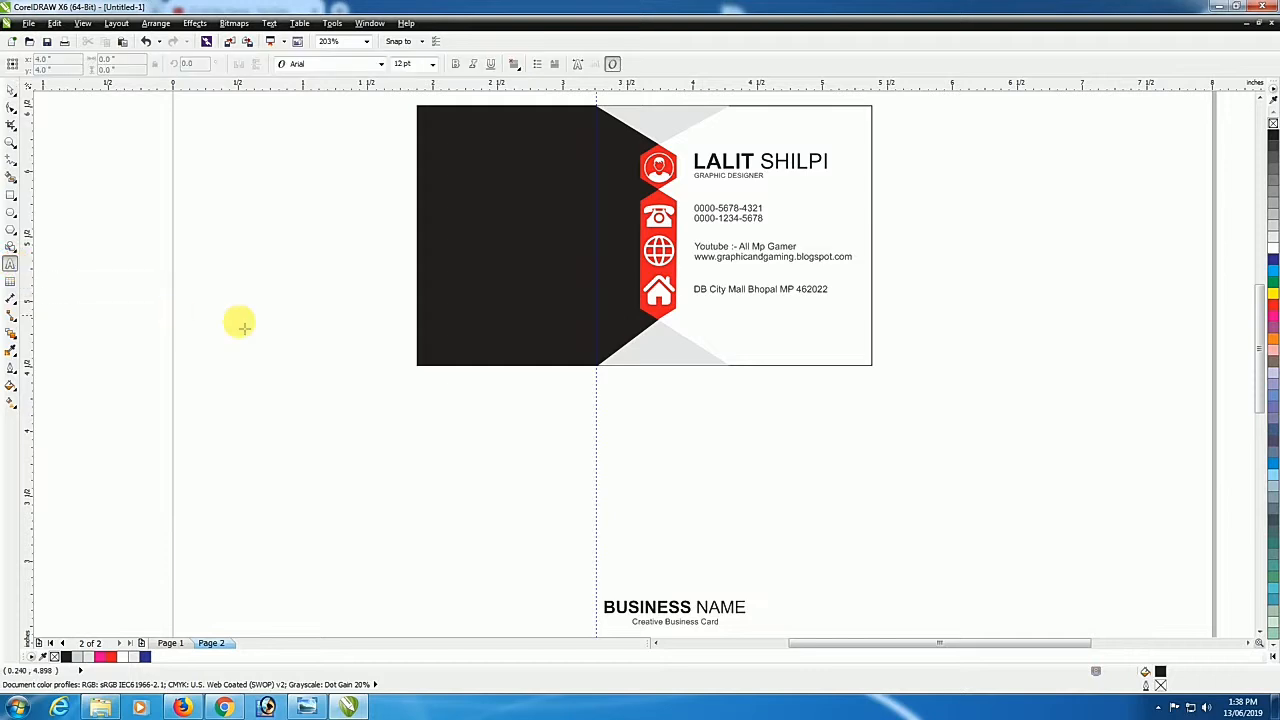
click(270, 338)
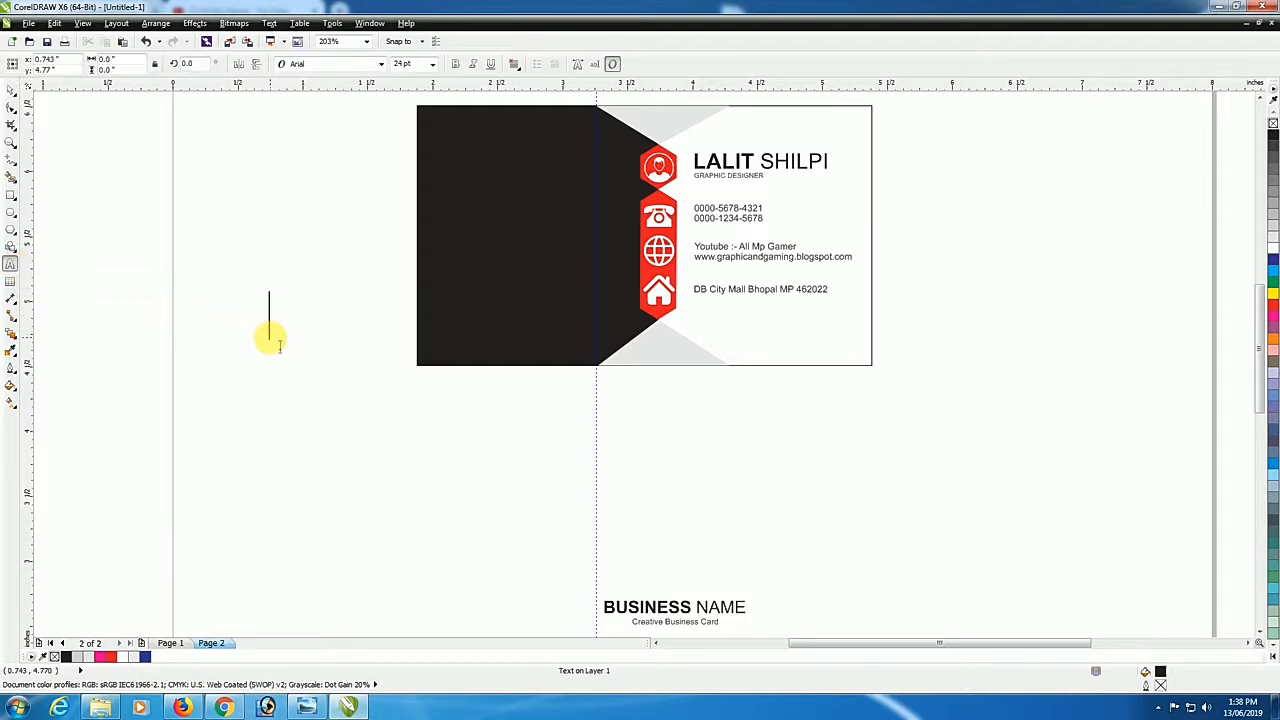
text(A)
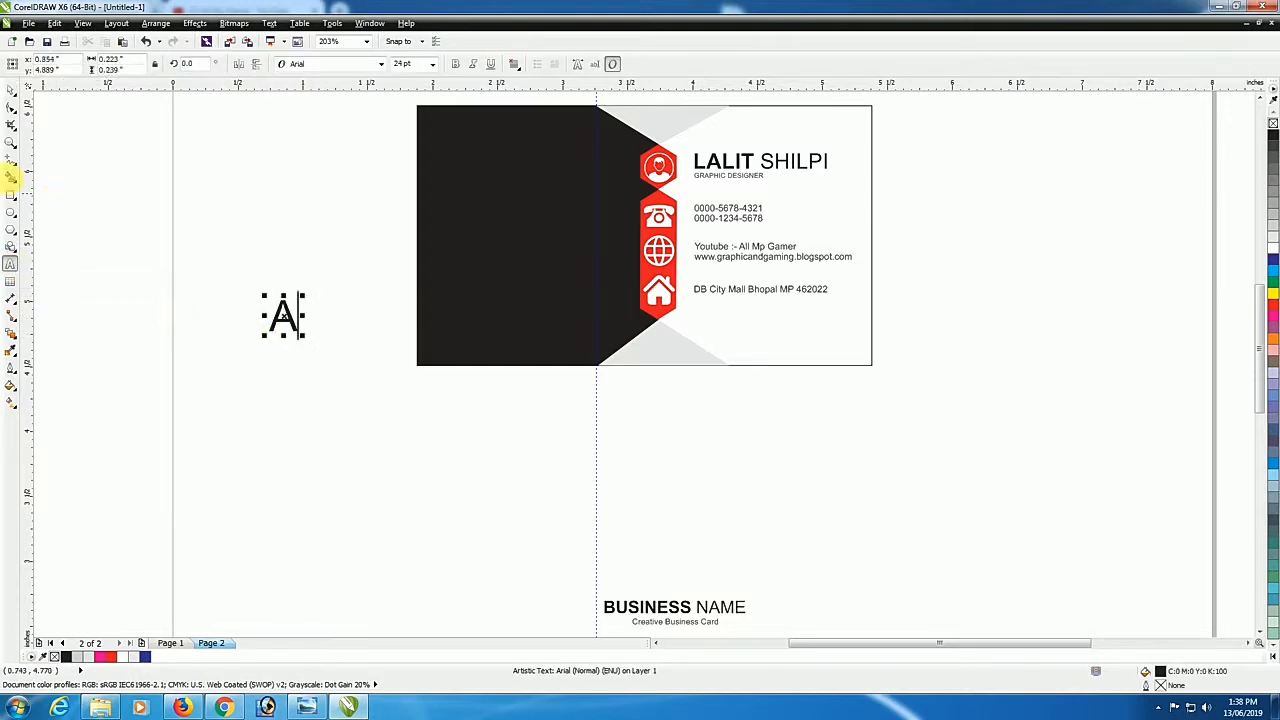
click(72, 205)
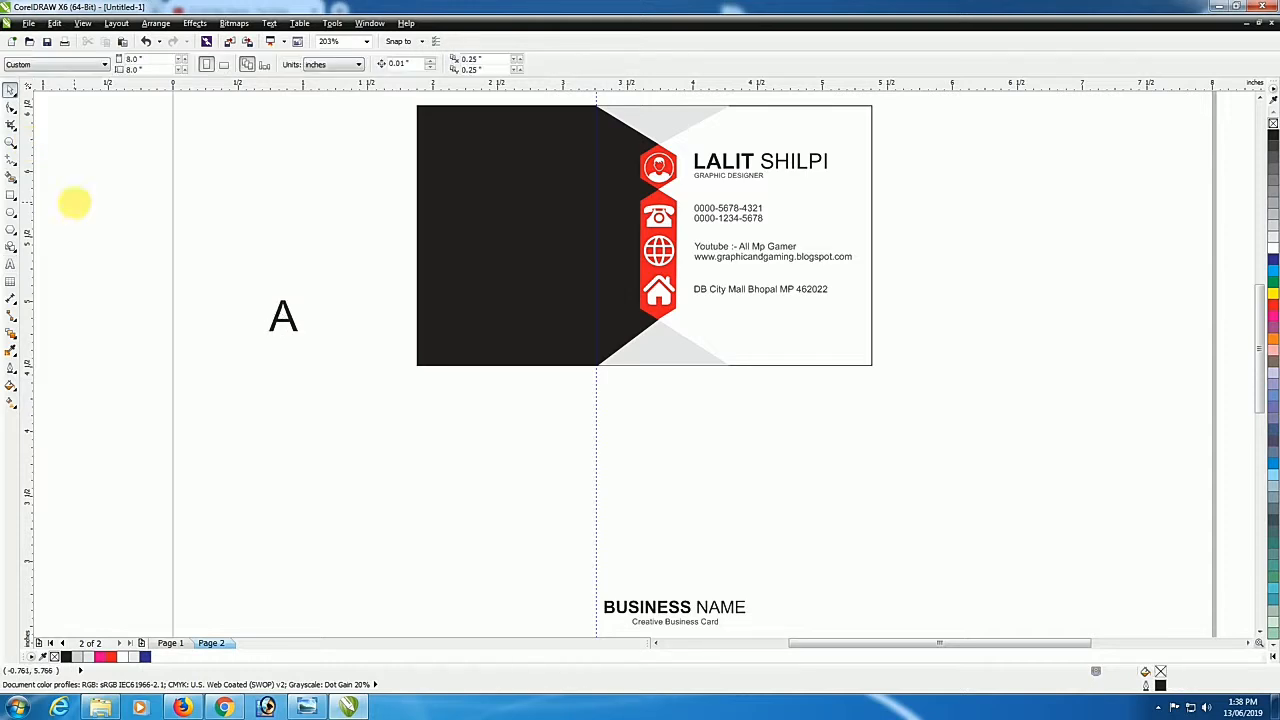
Draw a circle about 0.44 inches in diameter around the letter A, centered on it
click(10, 212)
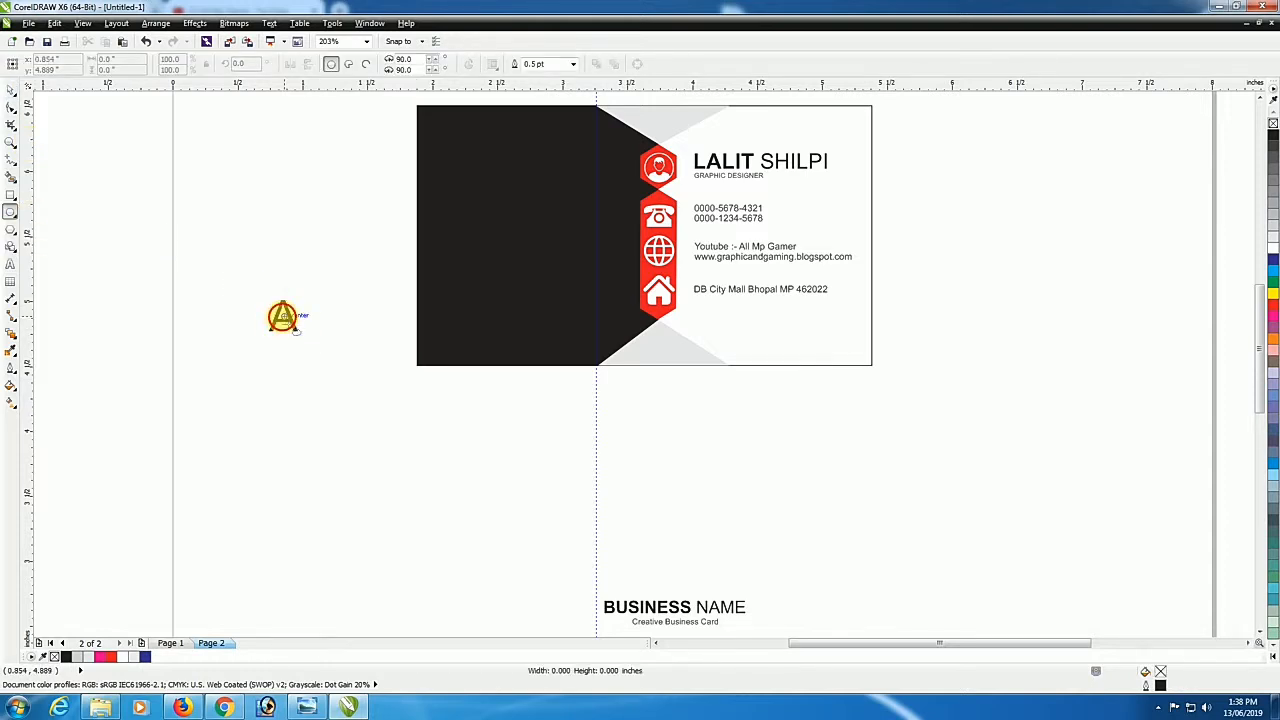
drag(285, 318, 300, 350)
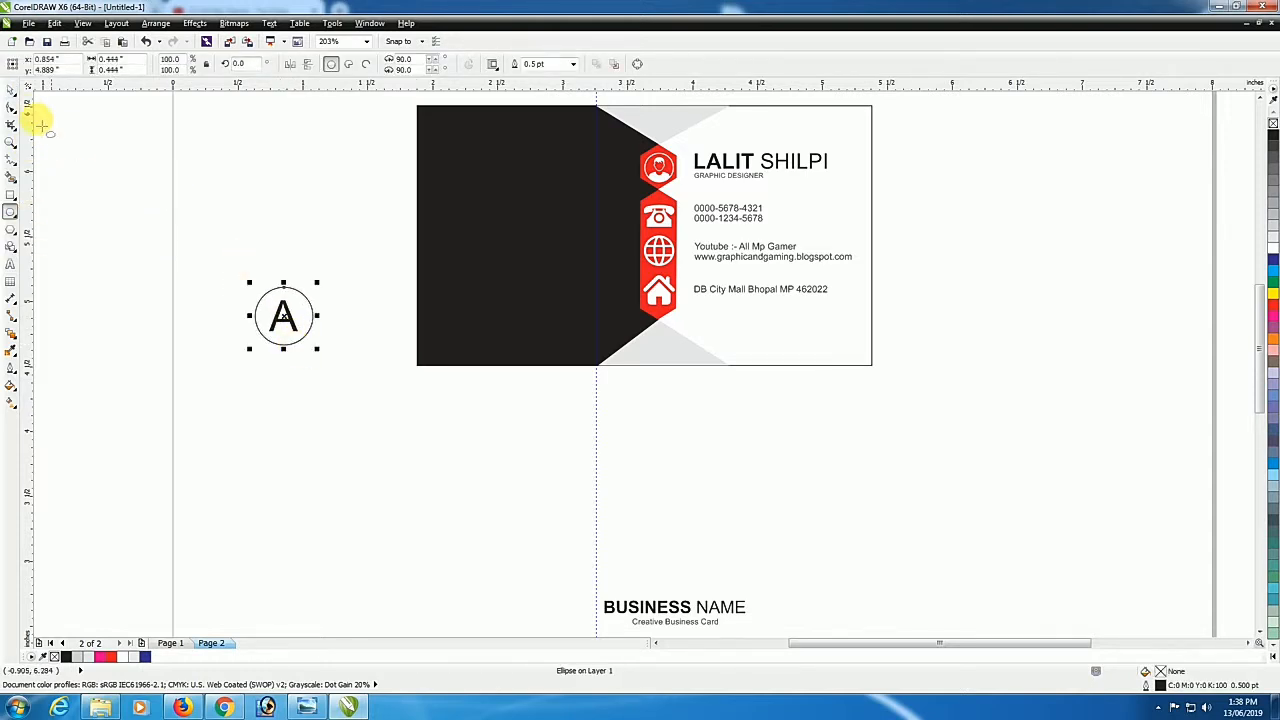
click(10, 88)
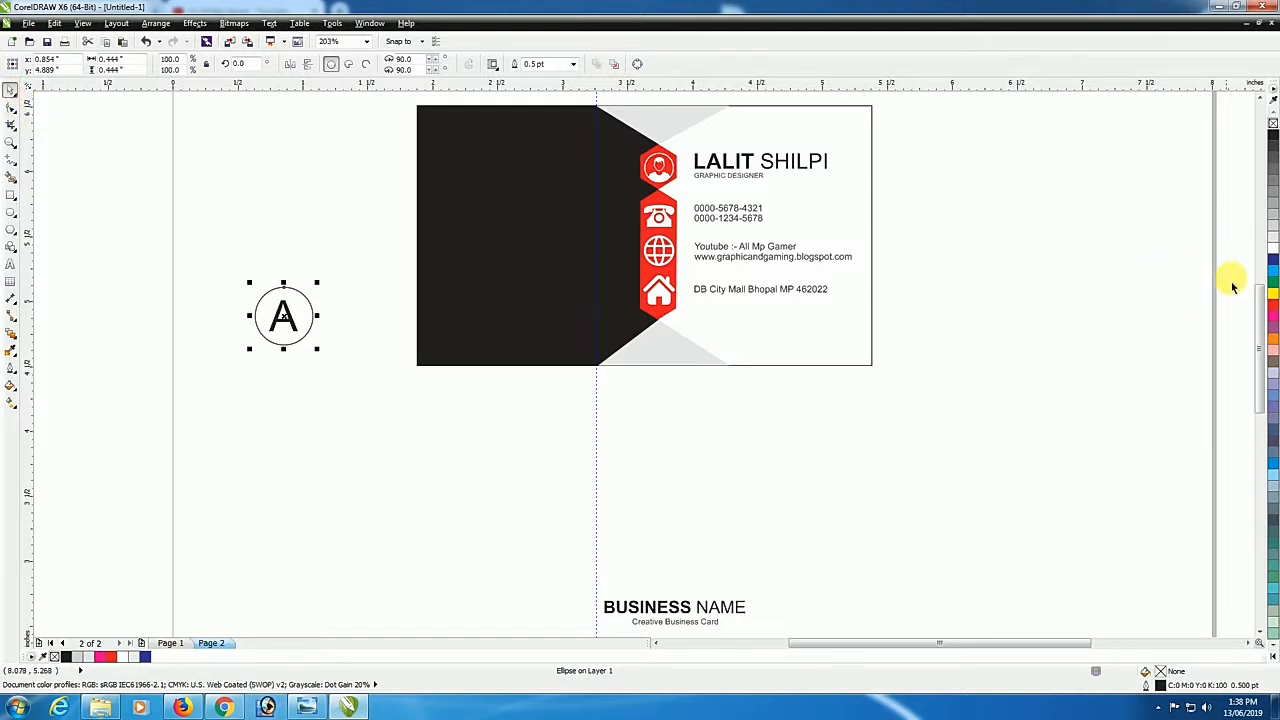
Give the circle around the letter A a red outline 1.5 pt wide
right_click(1271, 312)
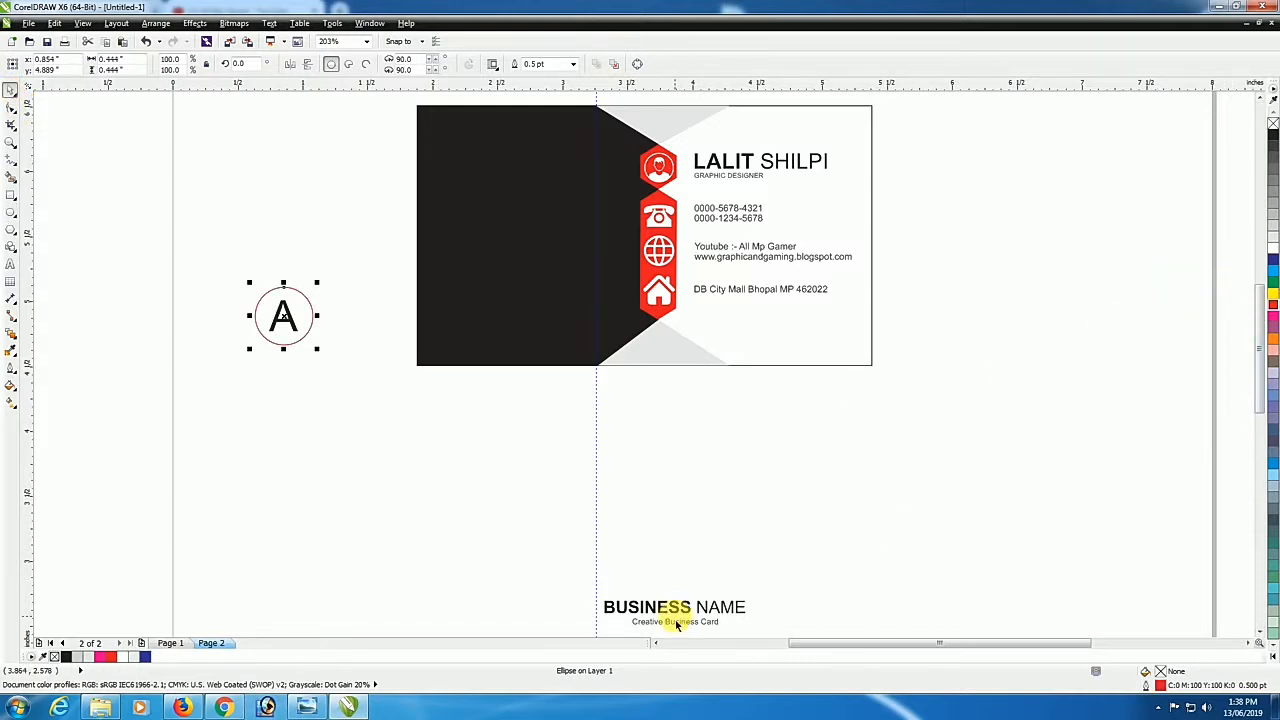
key(F12)
click(566, 277)
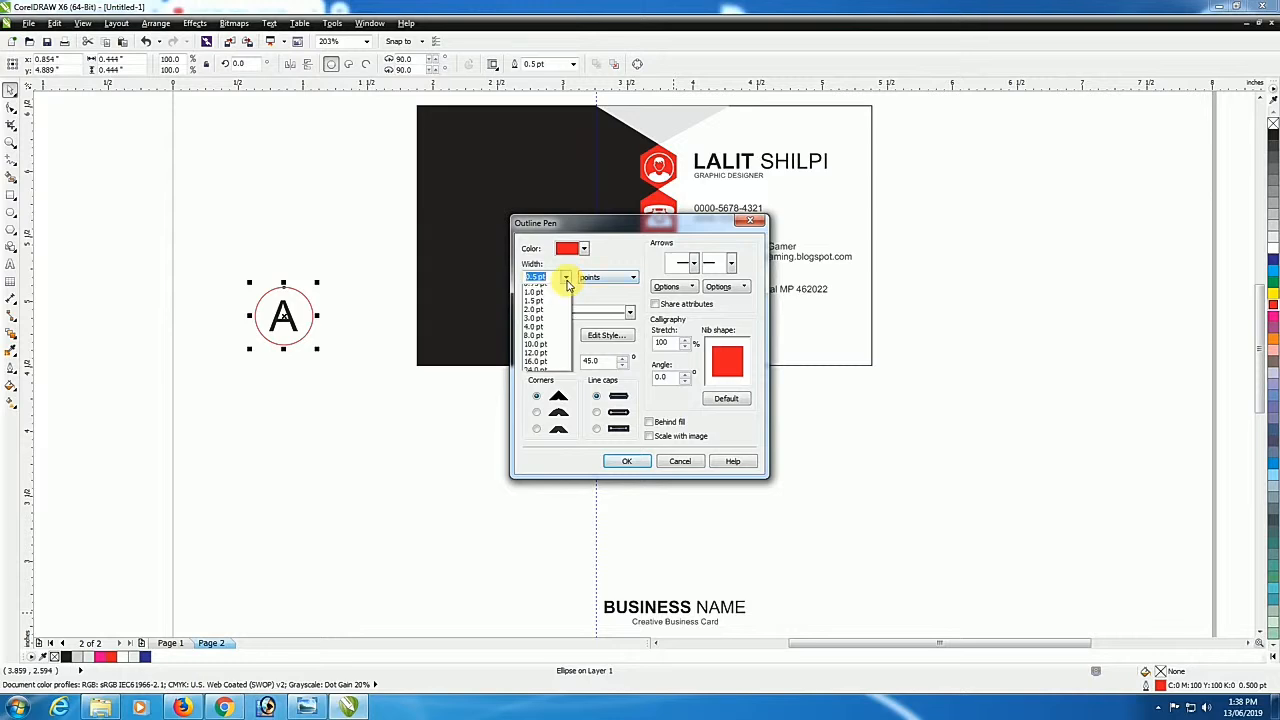
click(546, 336)
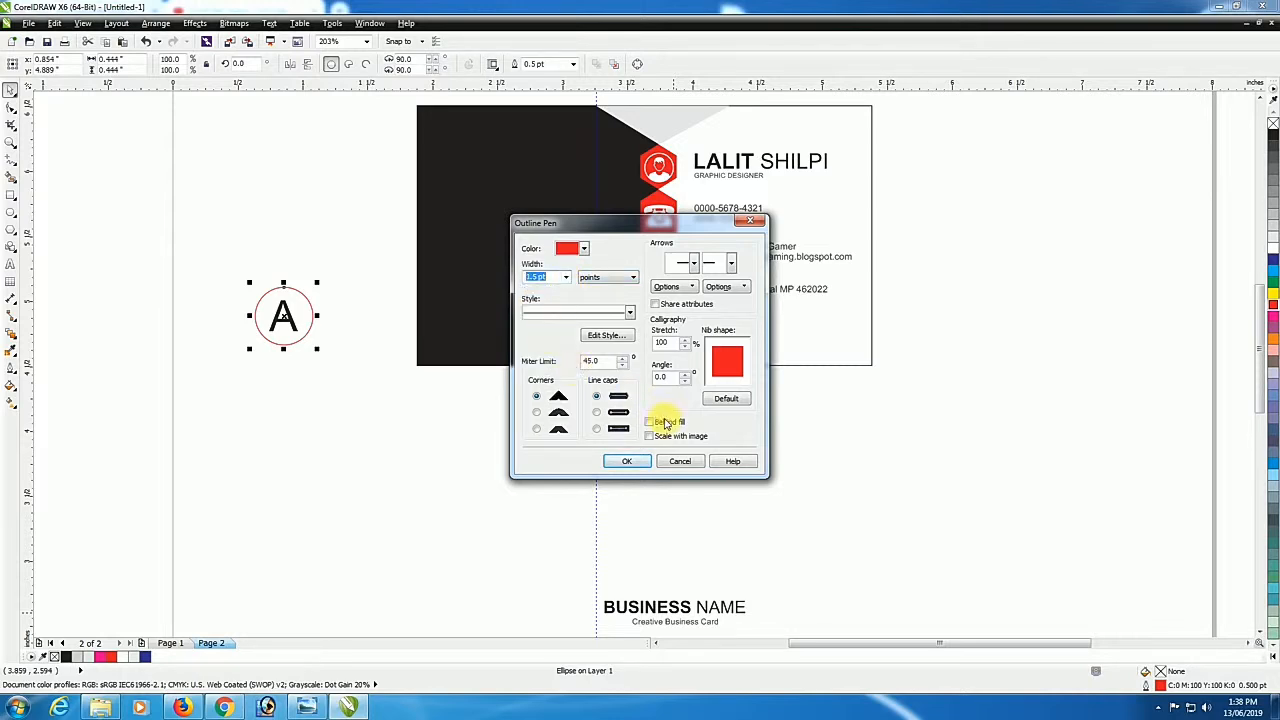
click(627, 461)
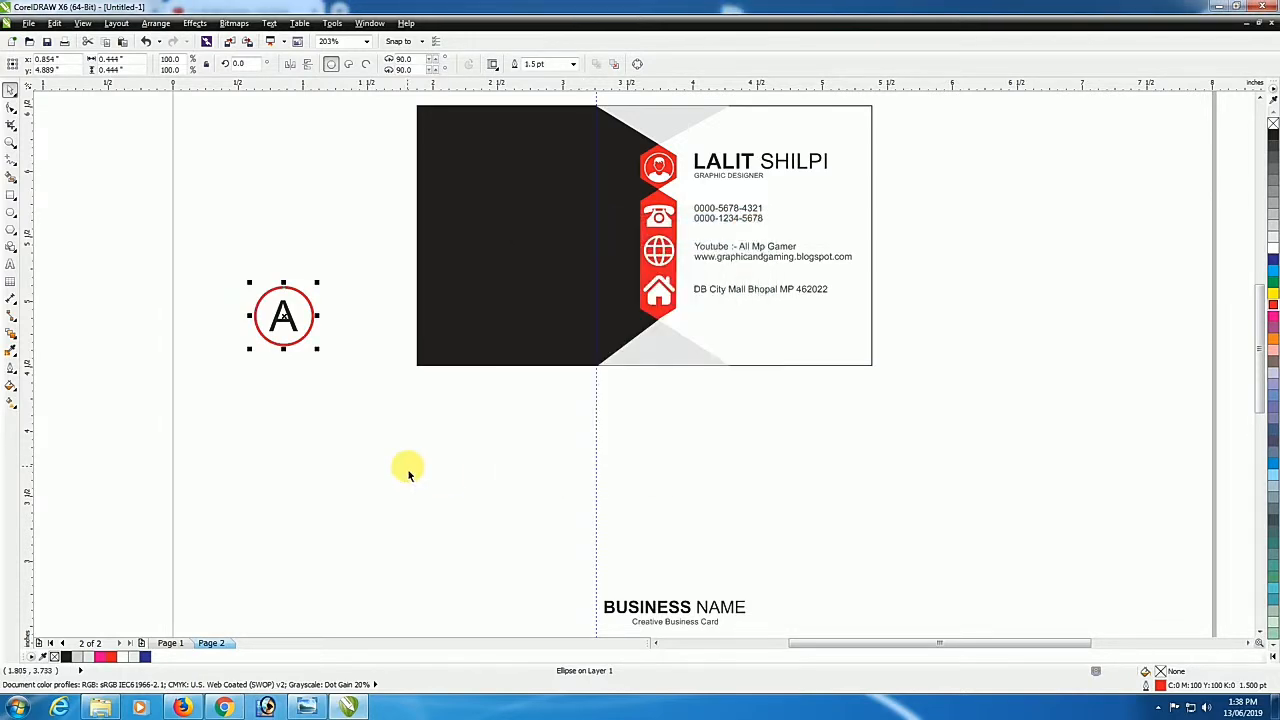
key(Escape)
Make the letter A bold, enlarge it to about 29 pt, and place it inside the repositioned red circle
scroll(271, 320, up, 2)
click(301, 313)
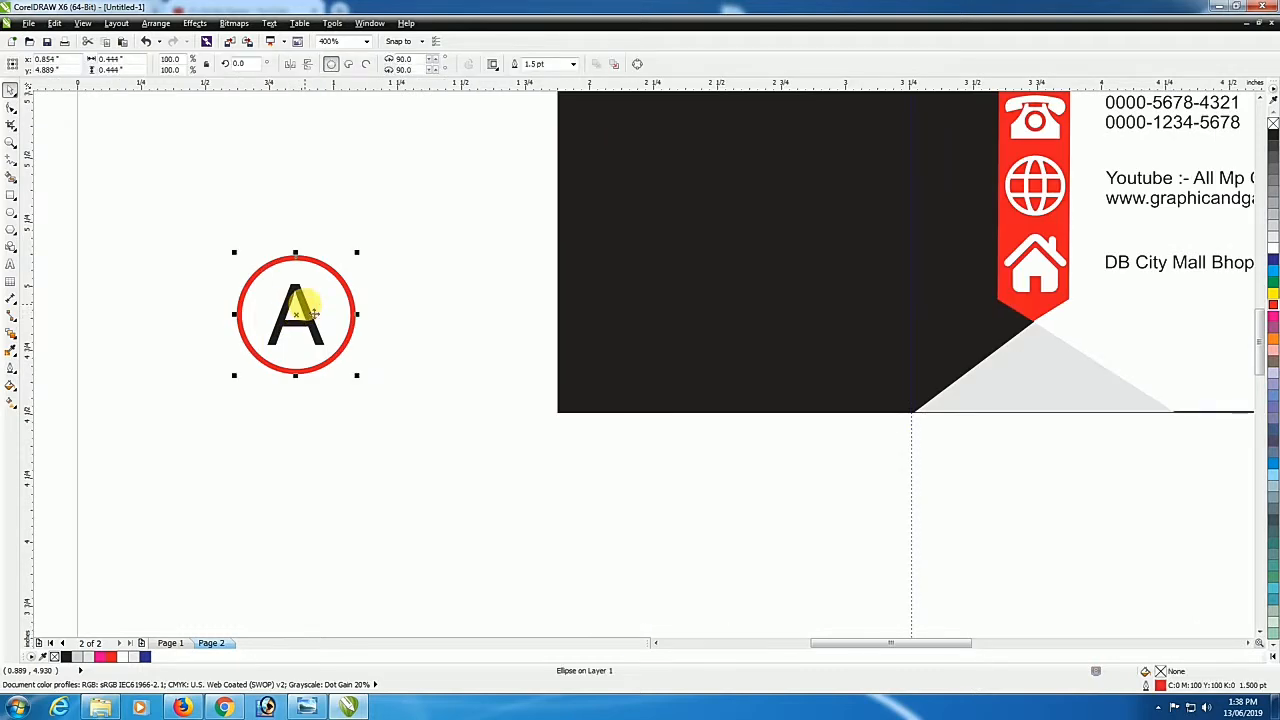
drag(338, 272, 359, 312)
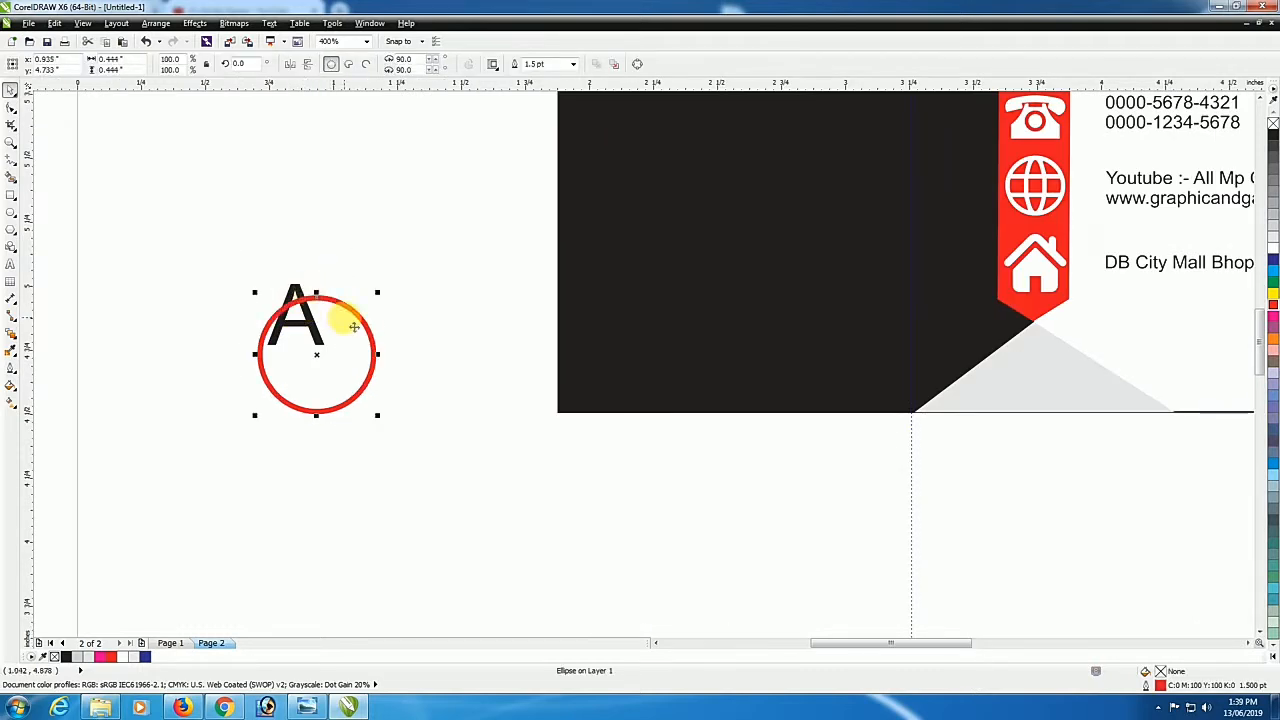
click(294, 296)
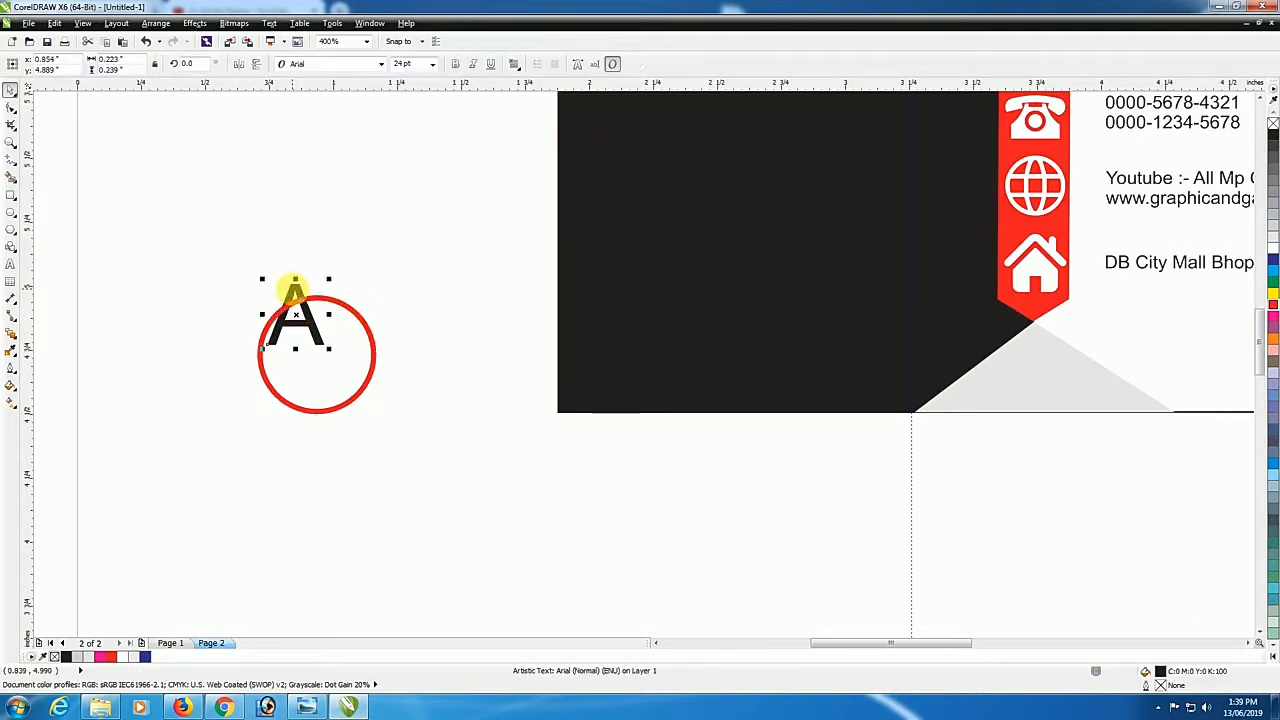
click(455, 64)
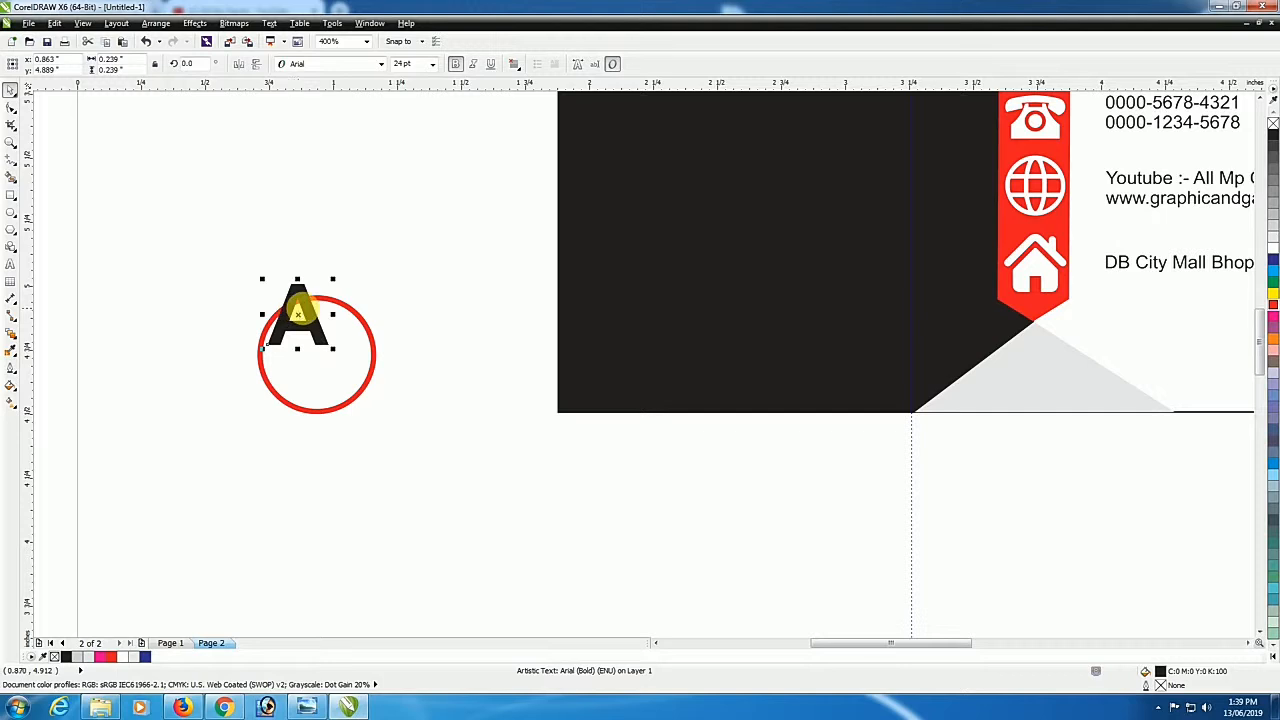
drag(298, 313, 313, 337)
drag(346, 378, 360, 397)
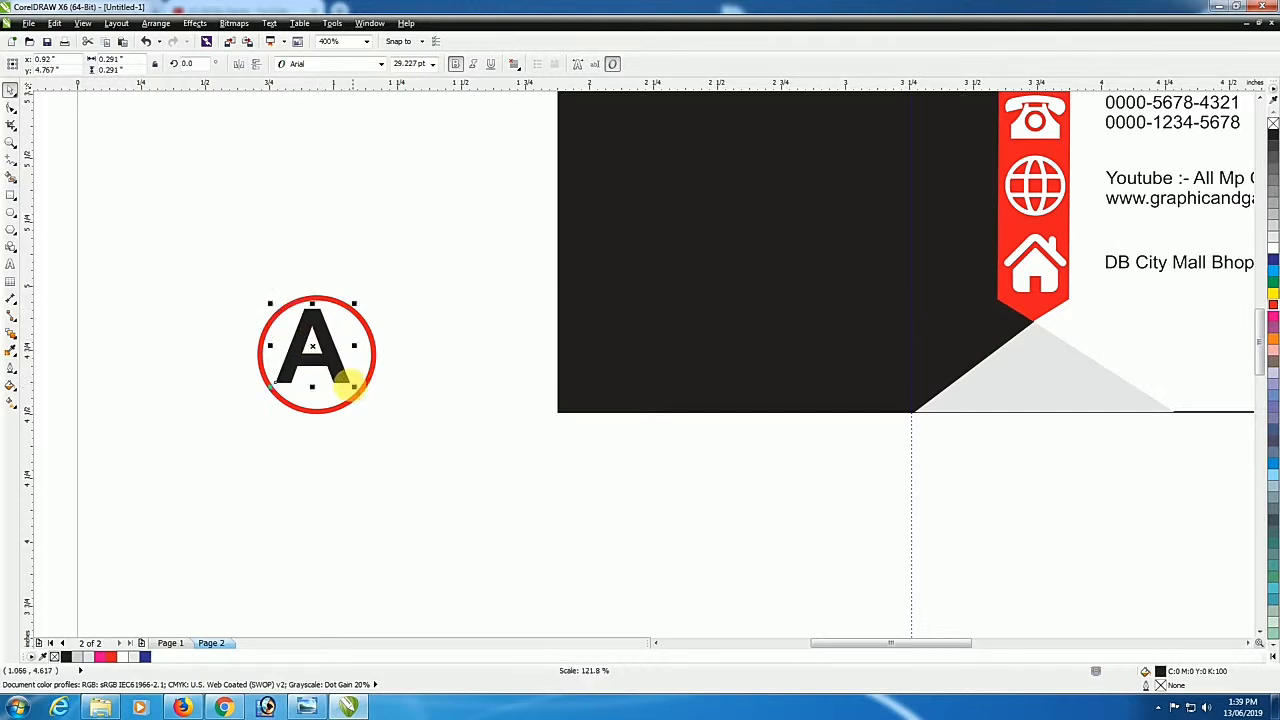
Center the letter A horizontally and vertically in the circle, and nudge the letter slightly upward
shift+click(367, 373)
key(e)
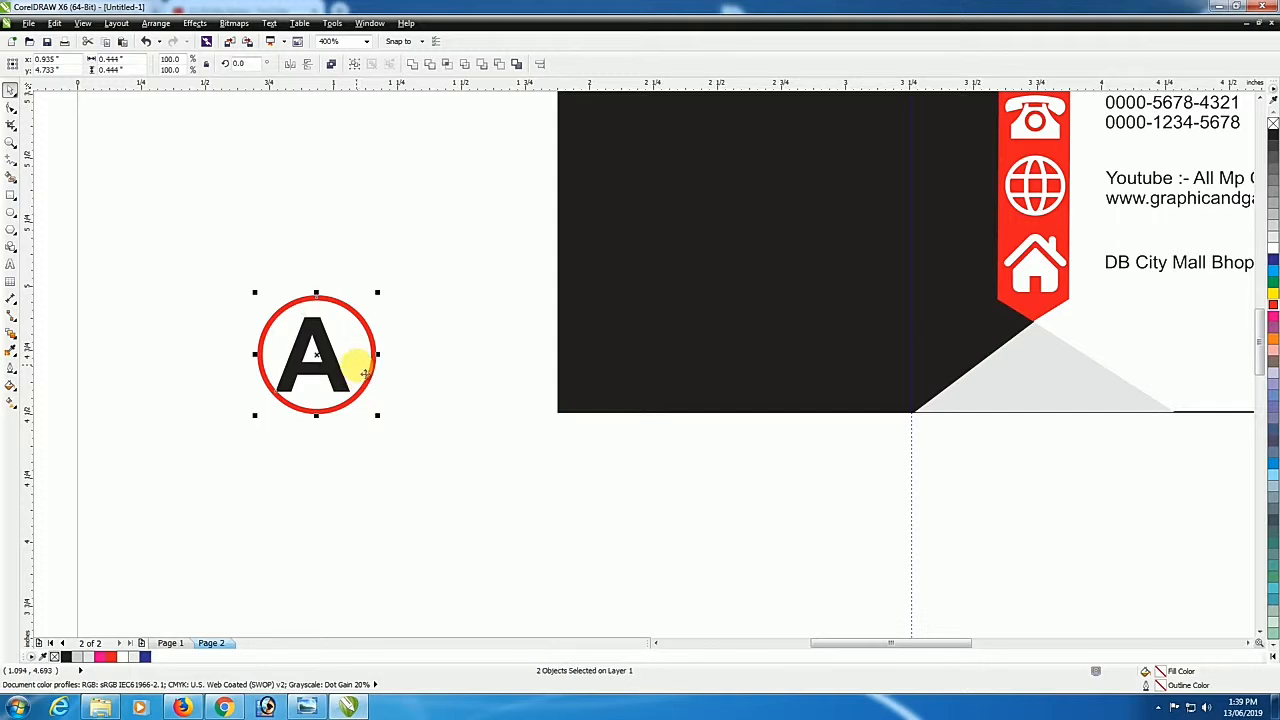
key(c)
click(300, 343)
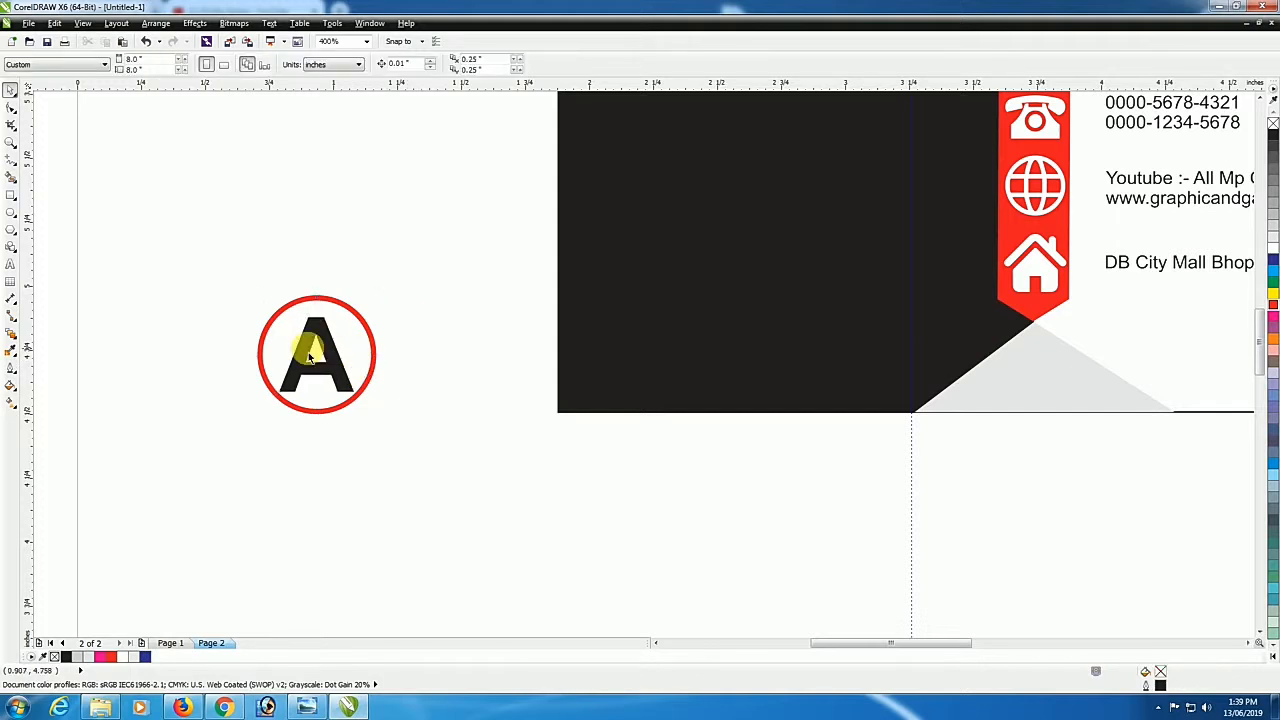
click(438, 330)
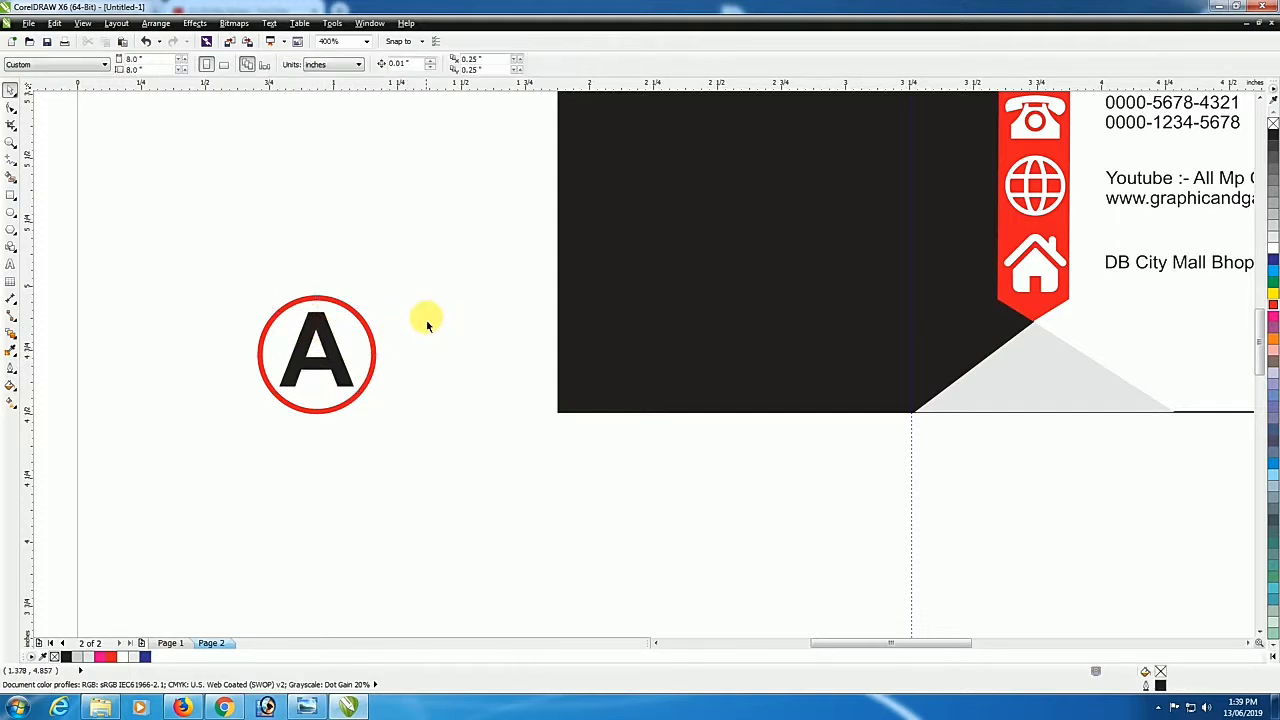
drag(422, 286, 371, 346)
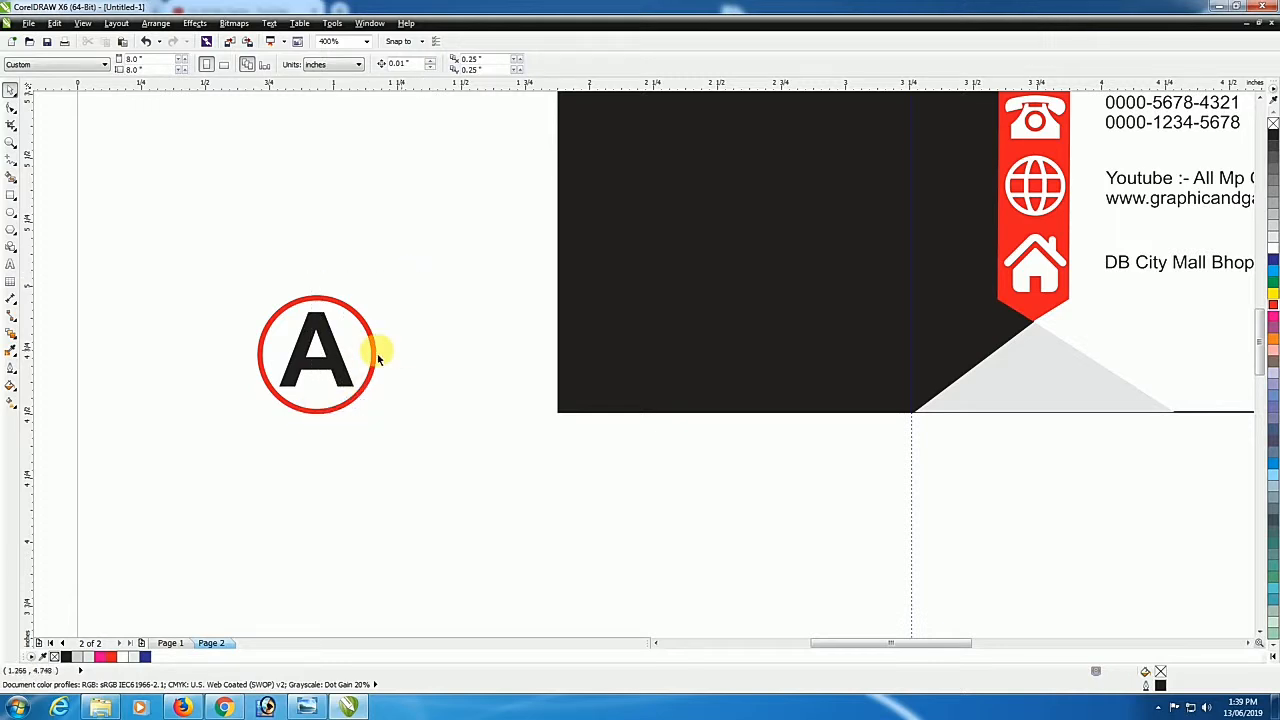
Fill the letter A with white and move it with its circle onto the card's black side
click(331, 349)
click(1272, 250)
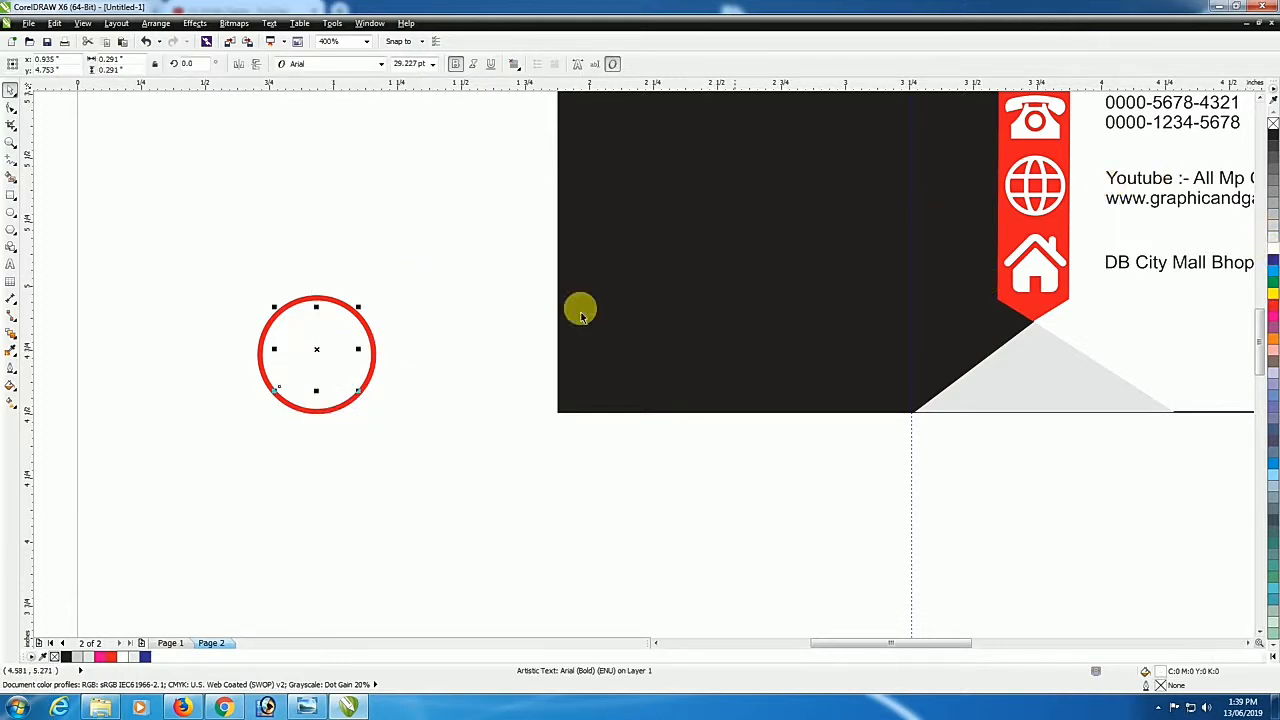
drag(430, 262, 241, 428)
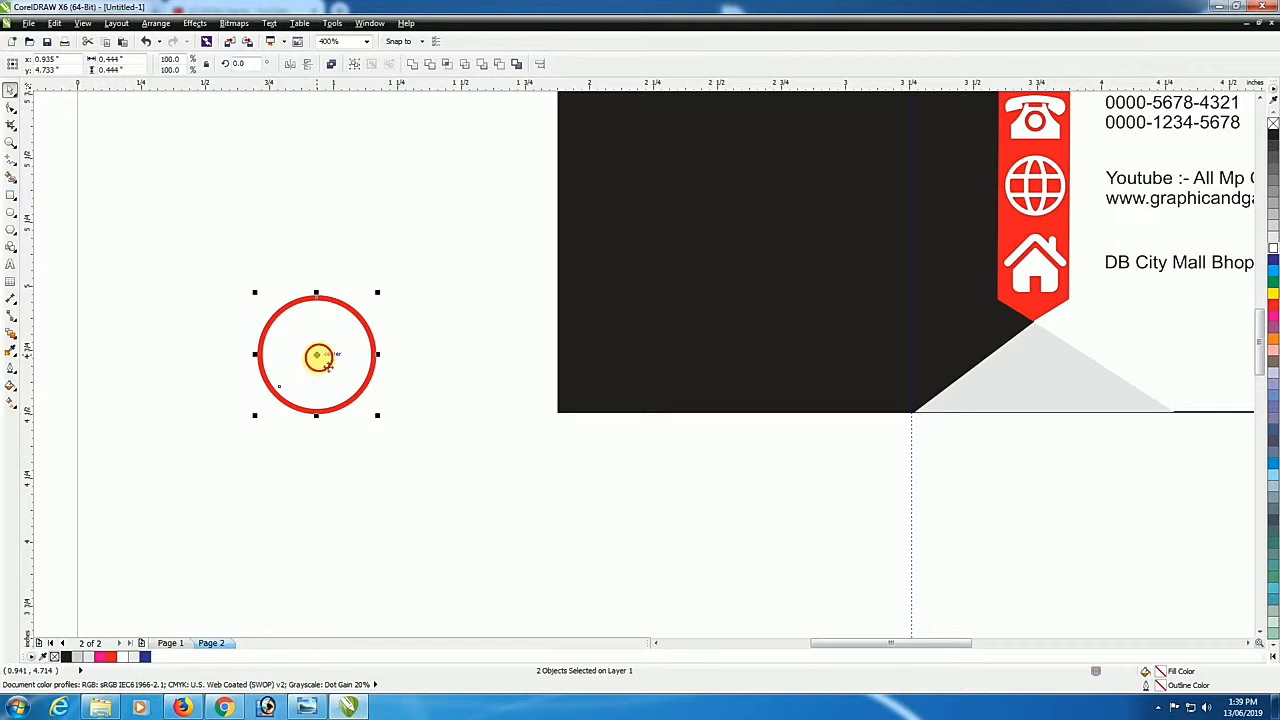
drag(318, 357, 752, 230)
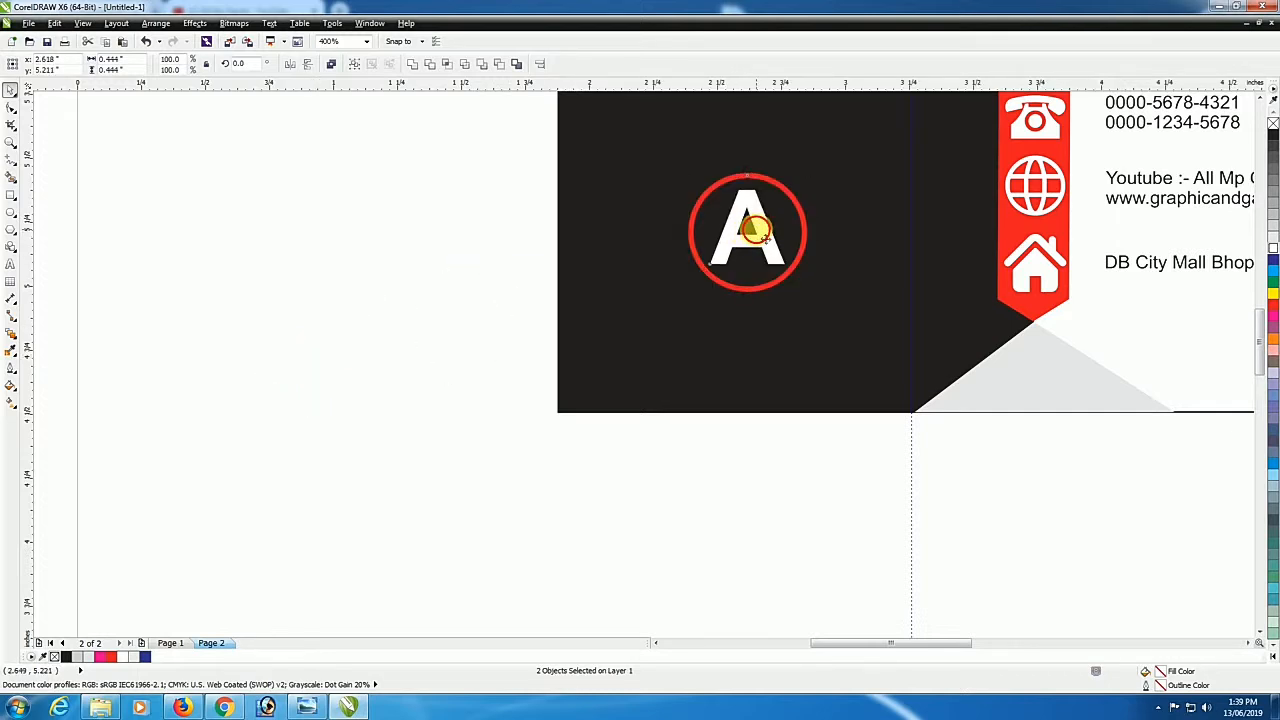
Group the letter A with its circle and center the logo vertically on the card's black shape
scroll(752, 230, down, 4)
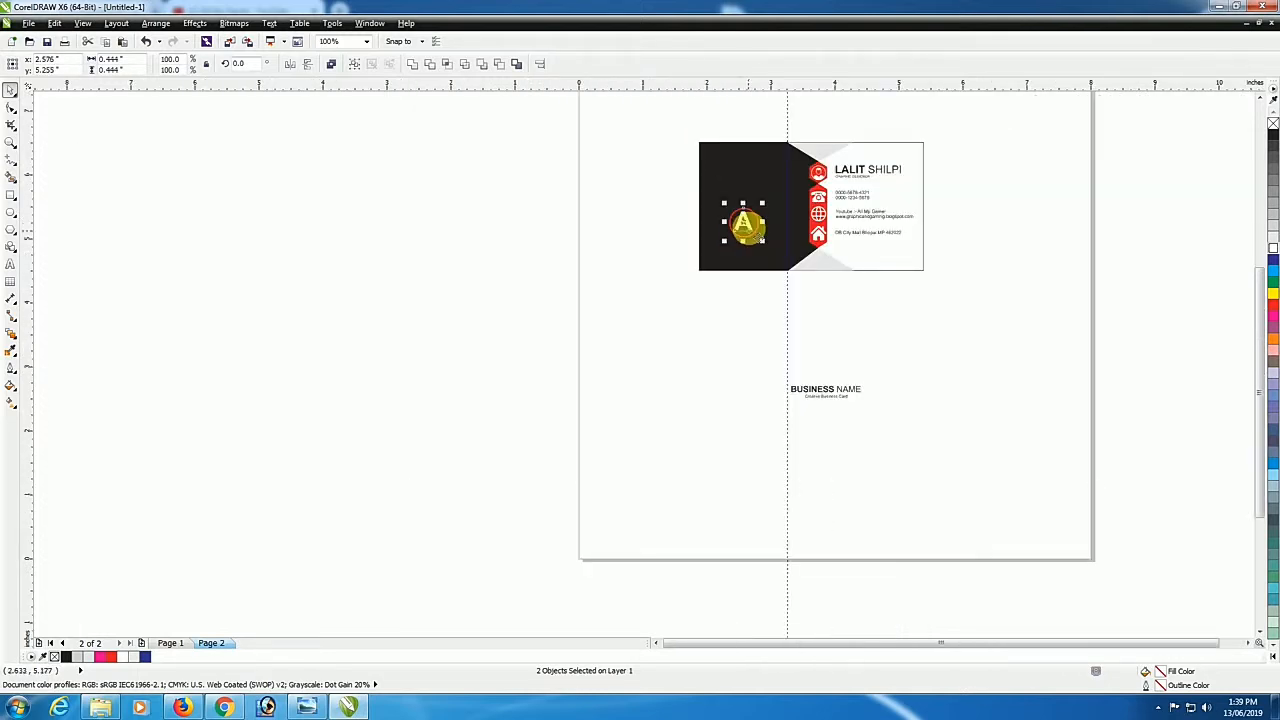
key(ctrl+g)
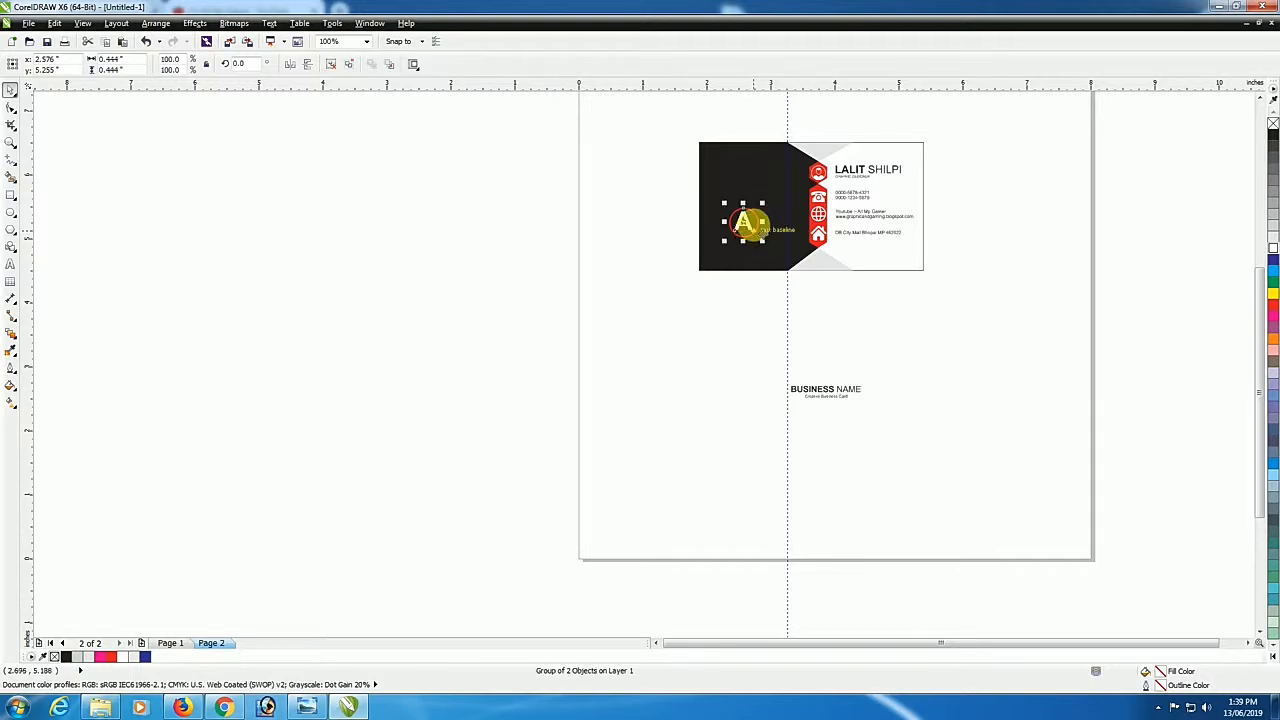
shift+click(756, 189)
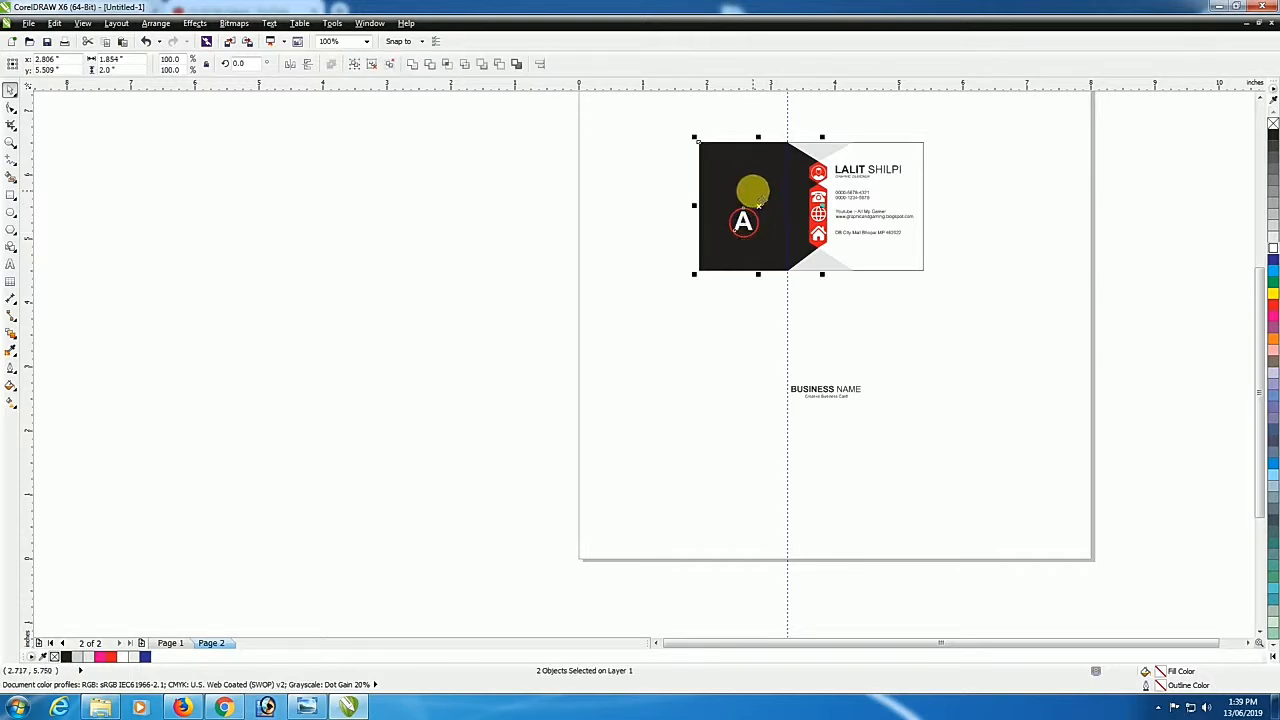
key(e)
click(546, 250)
Place the "BUSINESS NAME" and "Creative Business Card" texts just below the logo and fill them with white
drag(881, 367, 766, 425)
drag(826, 397, 745, 238)
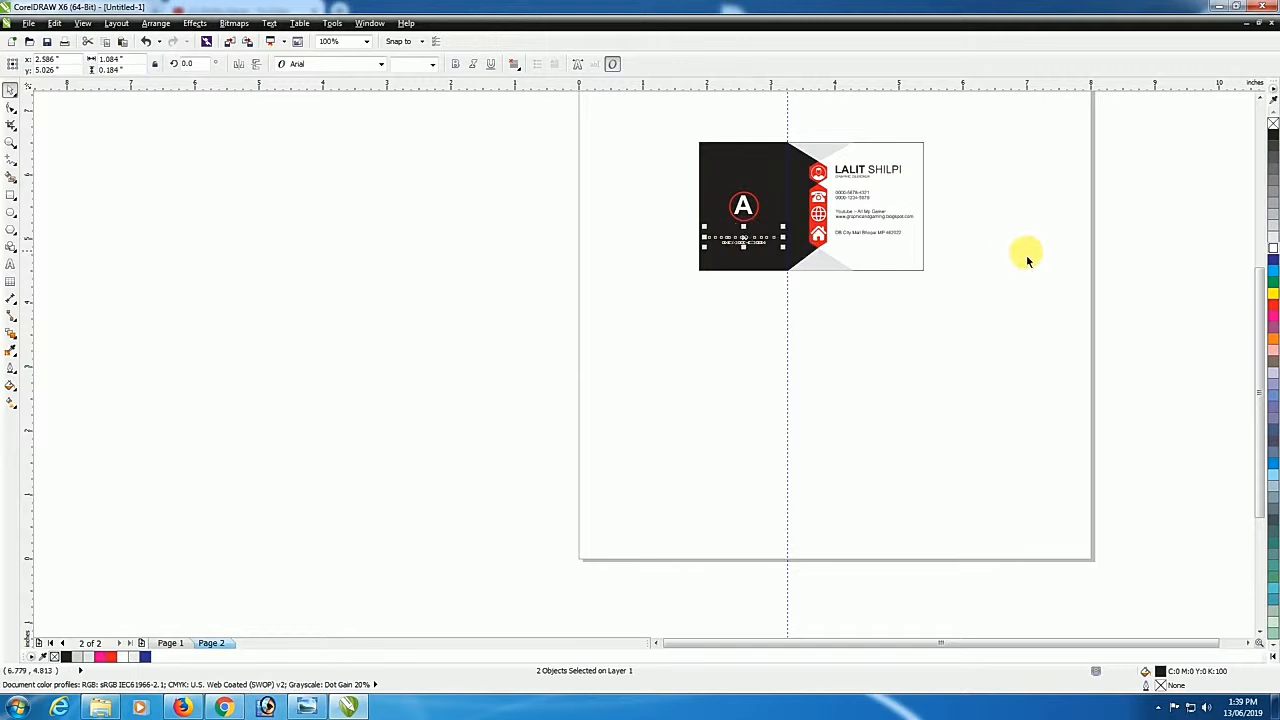
click(1273, 248)
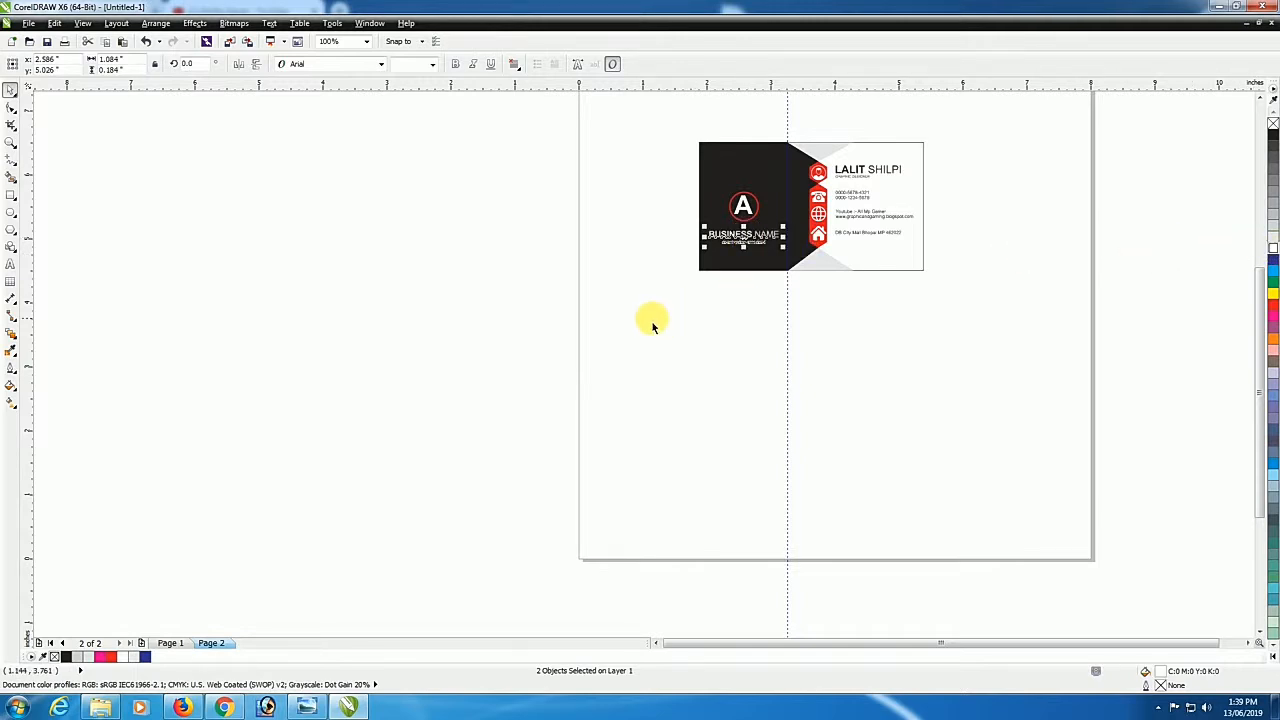
key(F4)
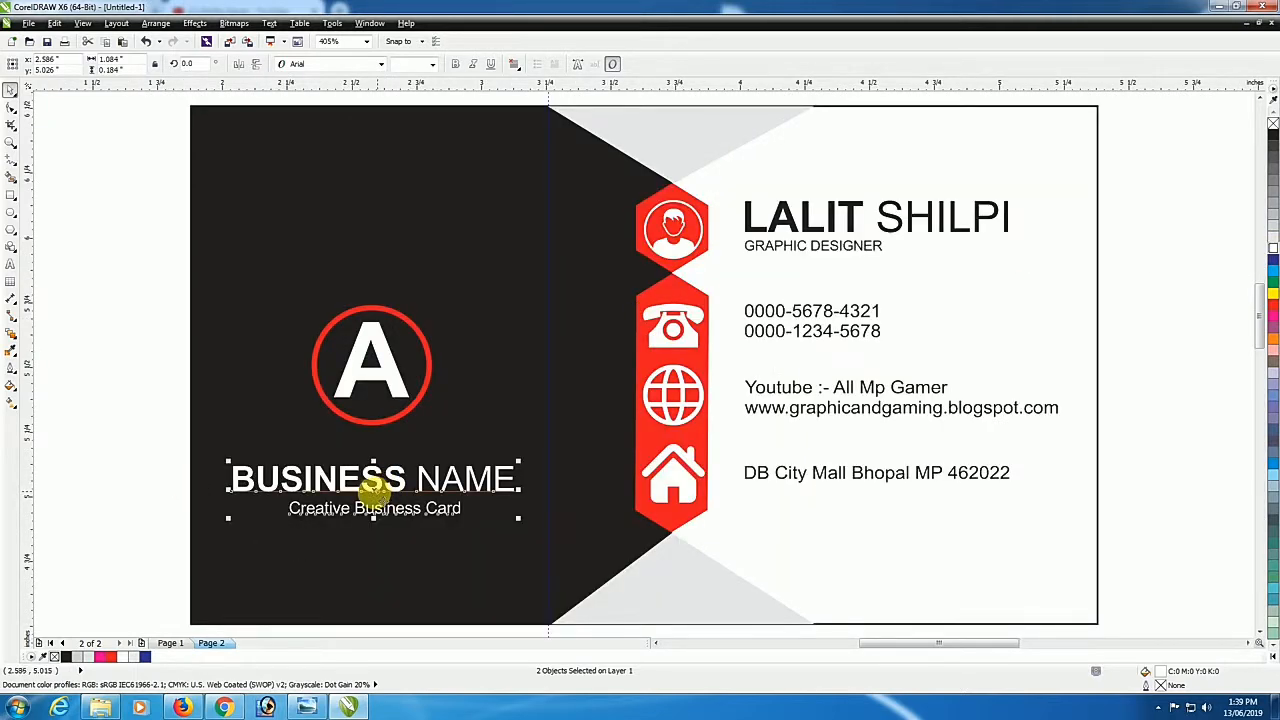
drag(373, 490, 372, 475)
scroll(372, 477, down, 2)
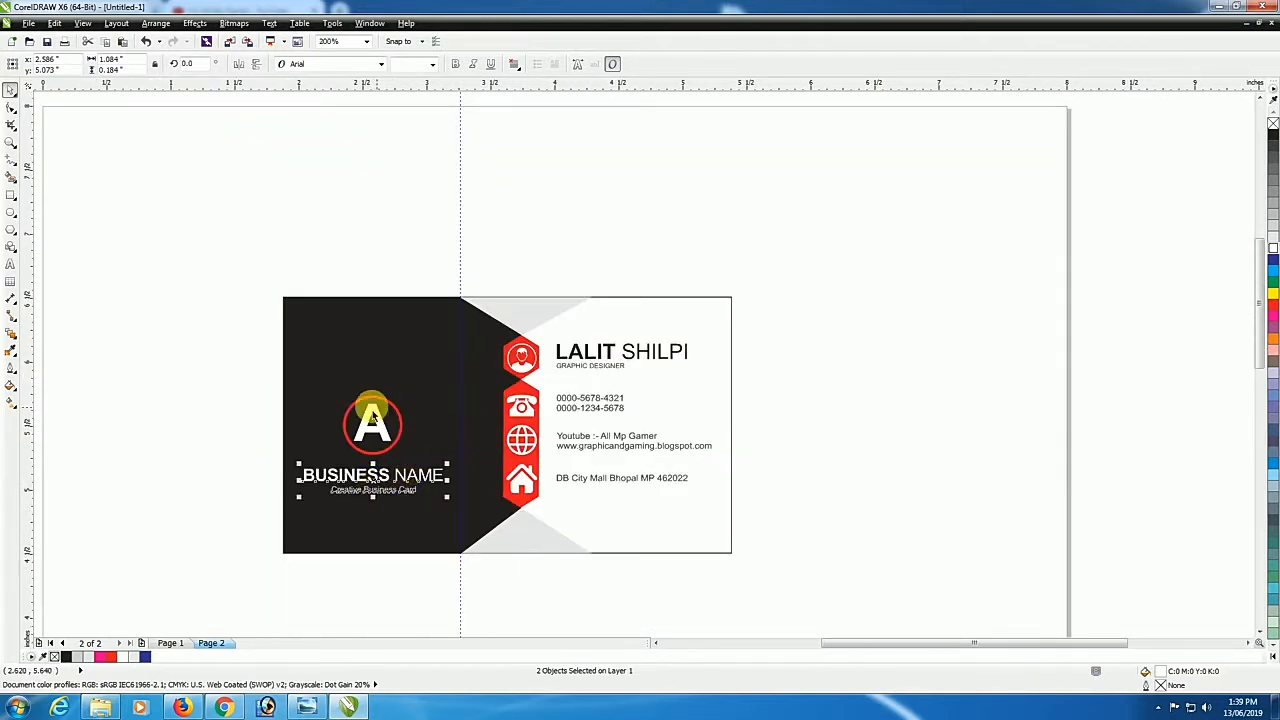
click(800, 331)
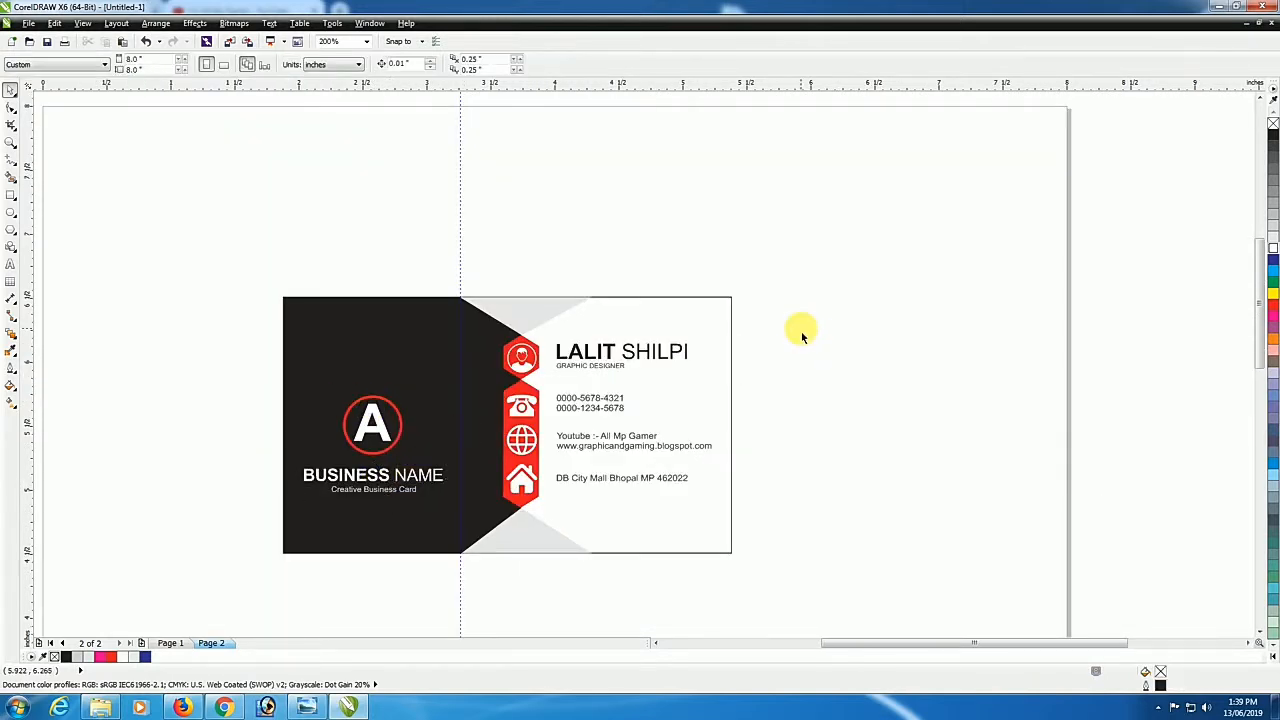
Center the business name and tagline texts horizontally under the circled-letter logo
click(382, 481)
click(381, 489)
click(198, 465)
drag(213, 453, 458, 523)
shift+click(384, 437)
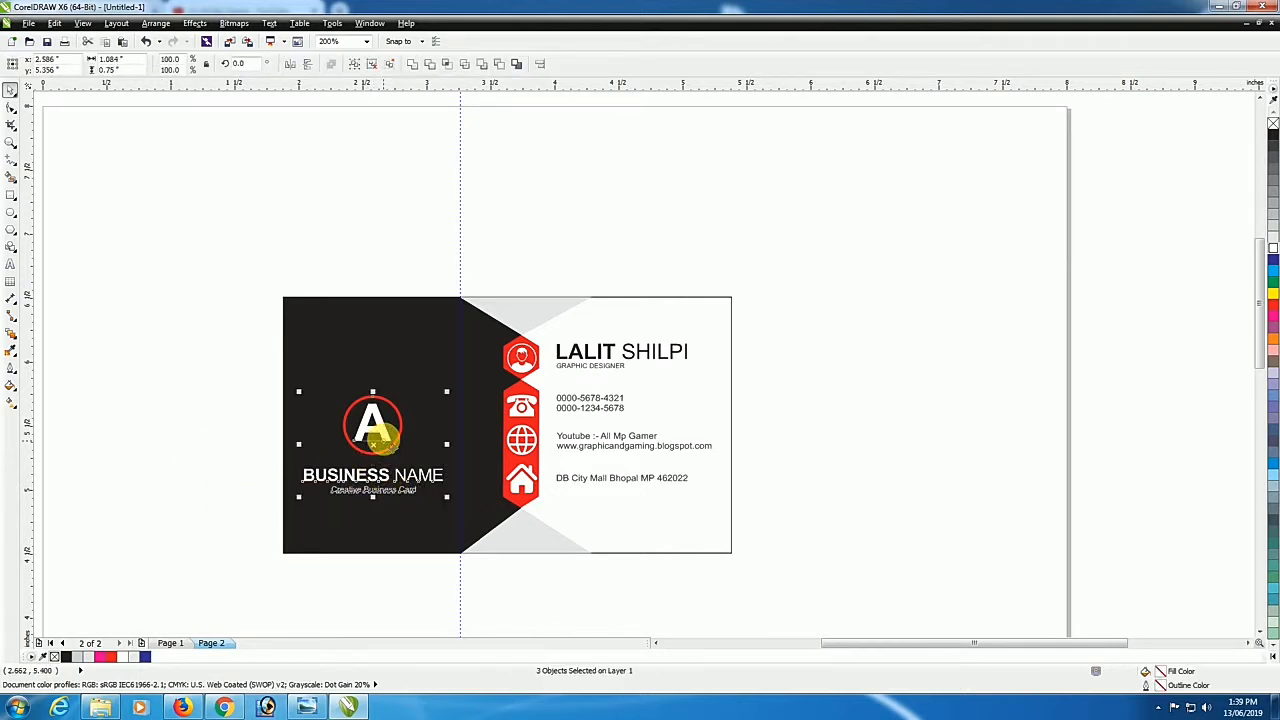
click(232, 449)
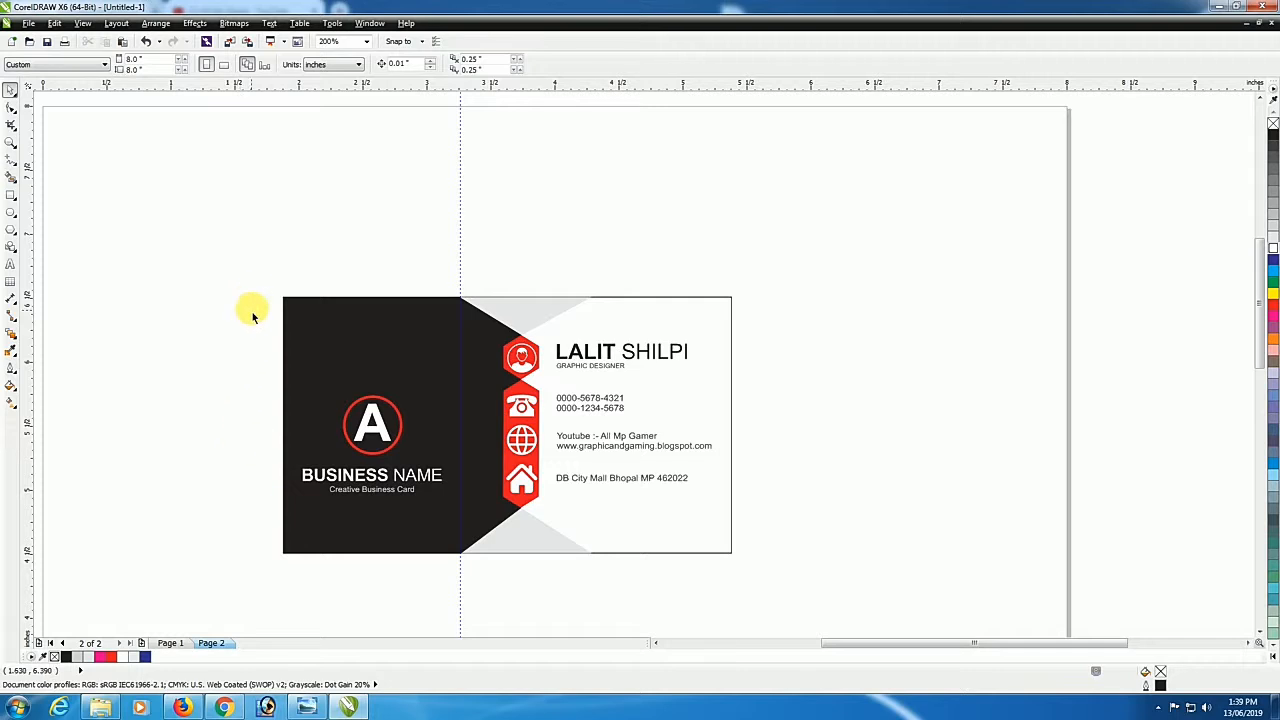
Delete the vertical guideline that runs through the card
scroll(253, 317, down, 2)
drag(243, 287, 527, 468)
click(356, 501)
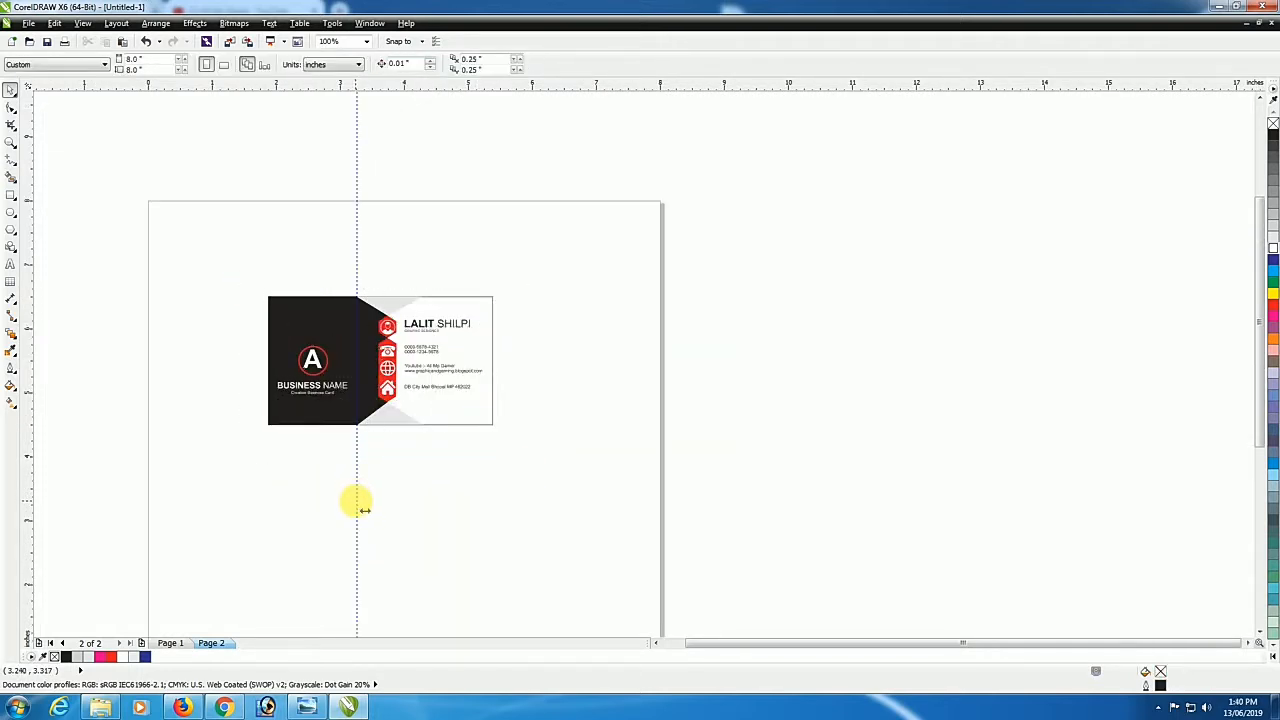
click(357, 505)
key(Escape)
Duplicate the complete business card and place the copy directly below the original
drag(223, 266, 532, 480)
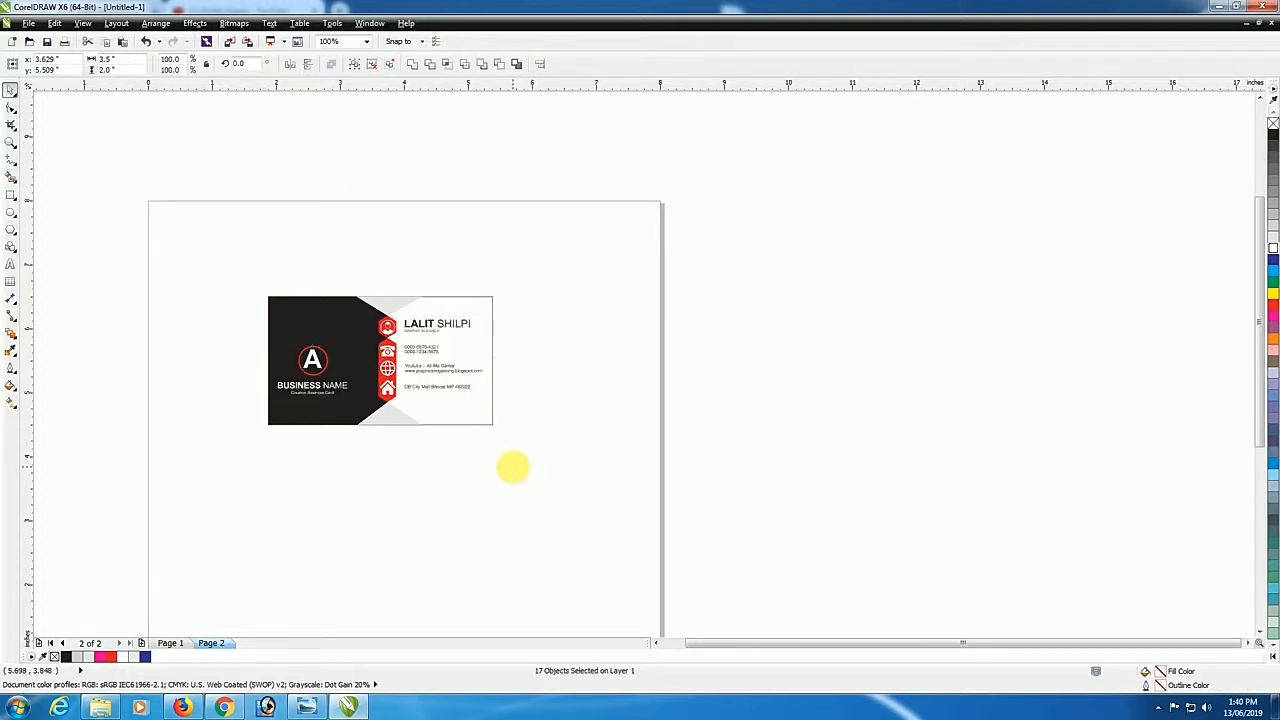
drag(388, 426, 383, 537)
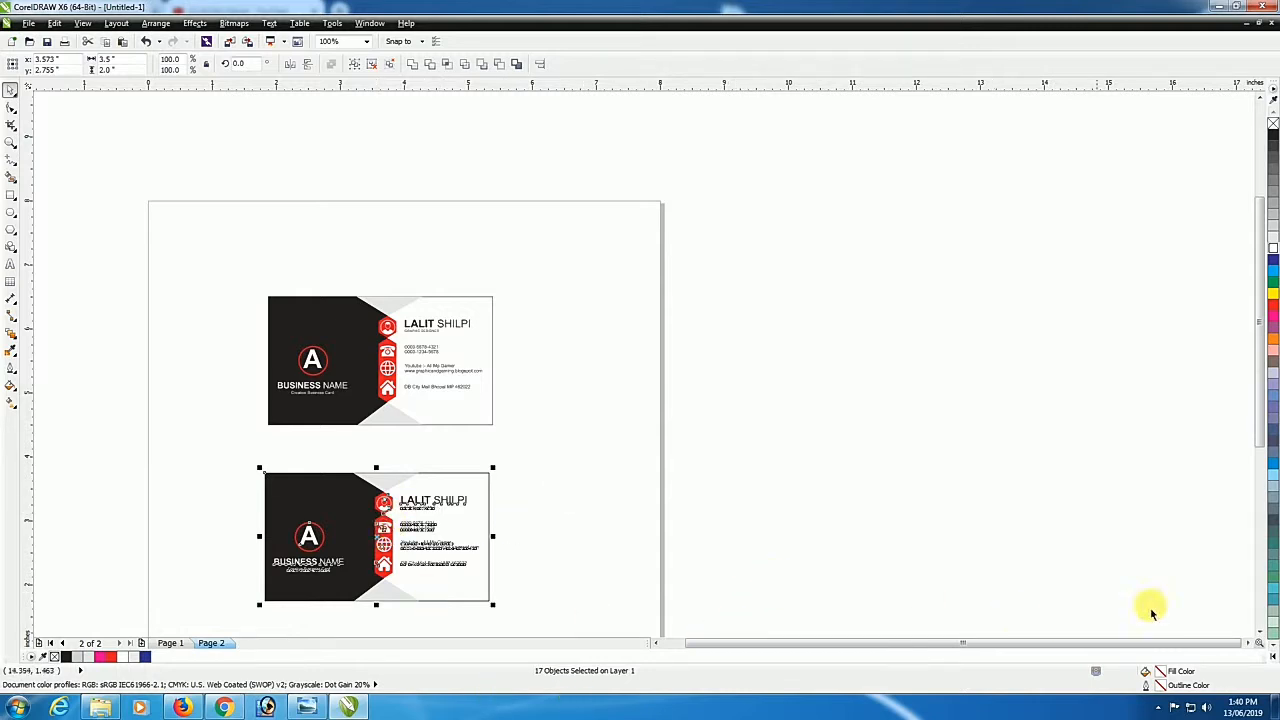
click(1259, 632)
click(740, 509)
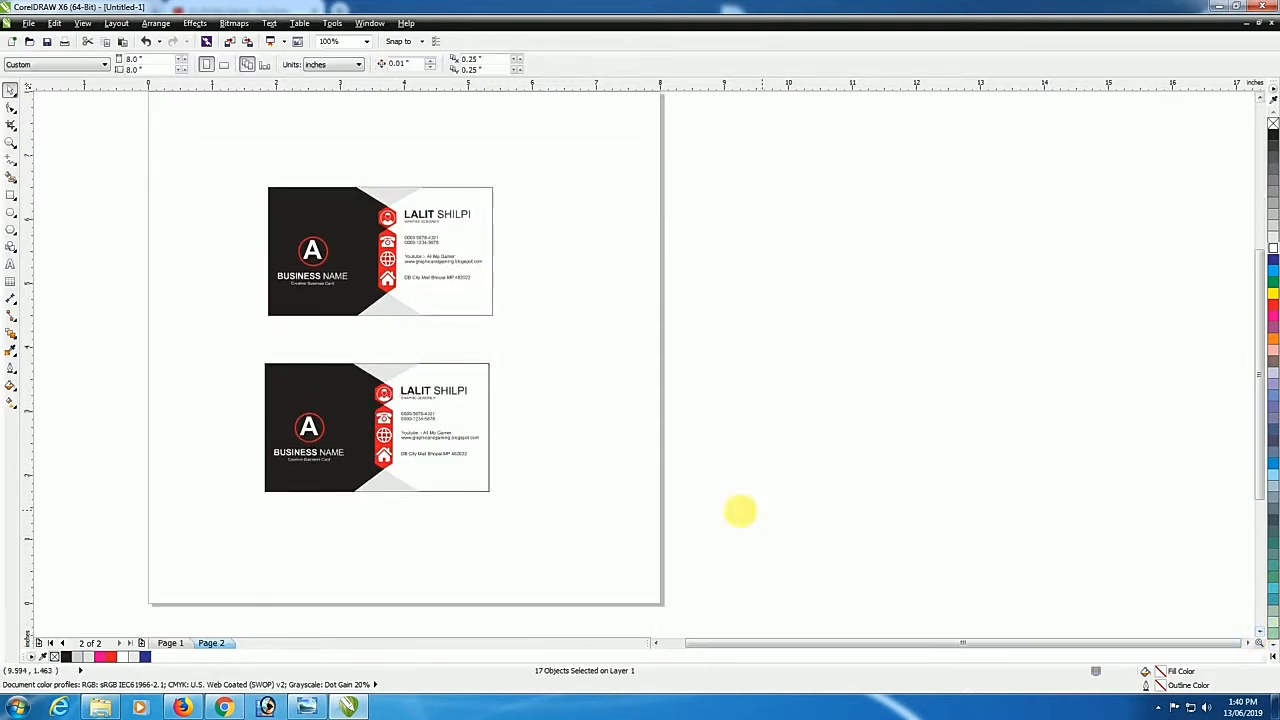
Move the logo, business name, and tagline from the lower card's black side to the empty page area beside it
click(343, 408)
click(222, 430)
drag(192, 400, 365, 502)
drag(306, 451, 610, 393)
key(Delete)
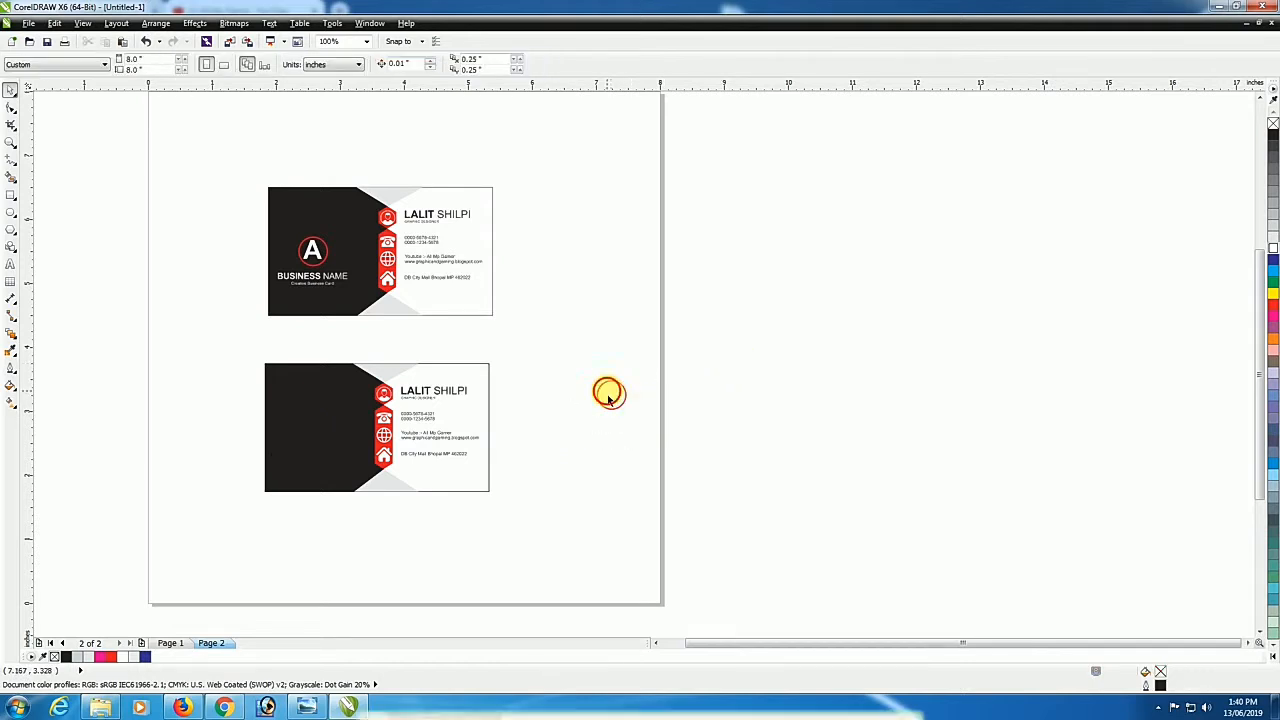
Ungroup the logo beside the lower card and fill its letter A with black
click(609, 393)
right_click(613, 397)
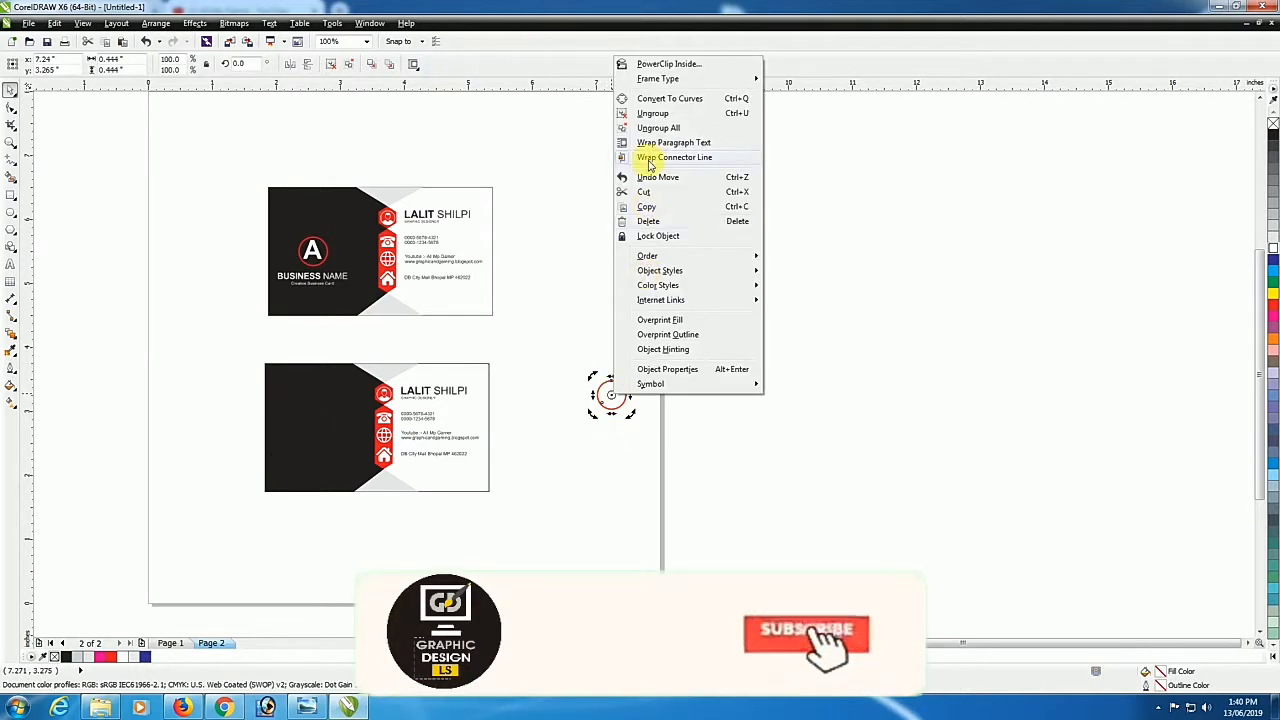
click(651, 113)
click(660, 420)
scroll(660, 420, up, 2)
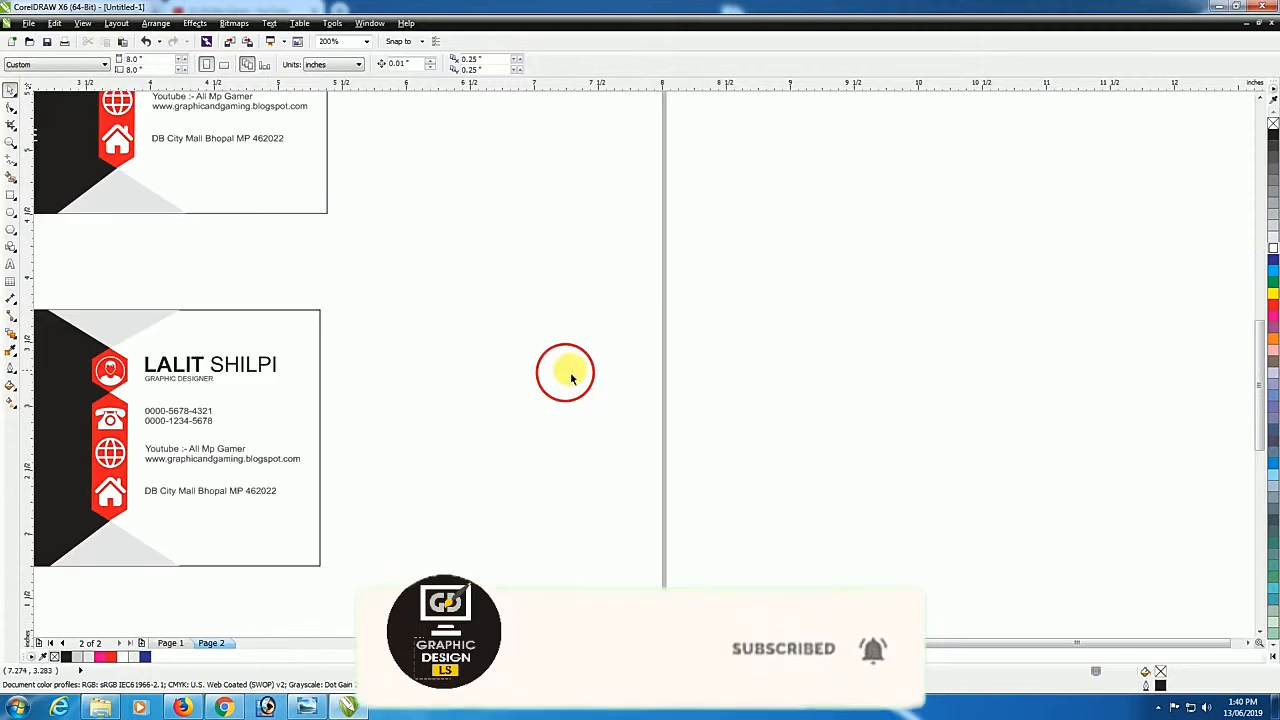
click(566, 371)
click(1273, 145)
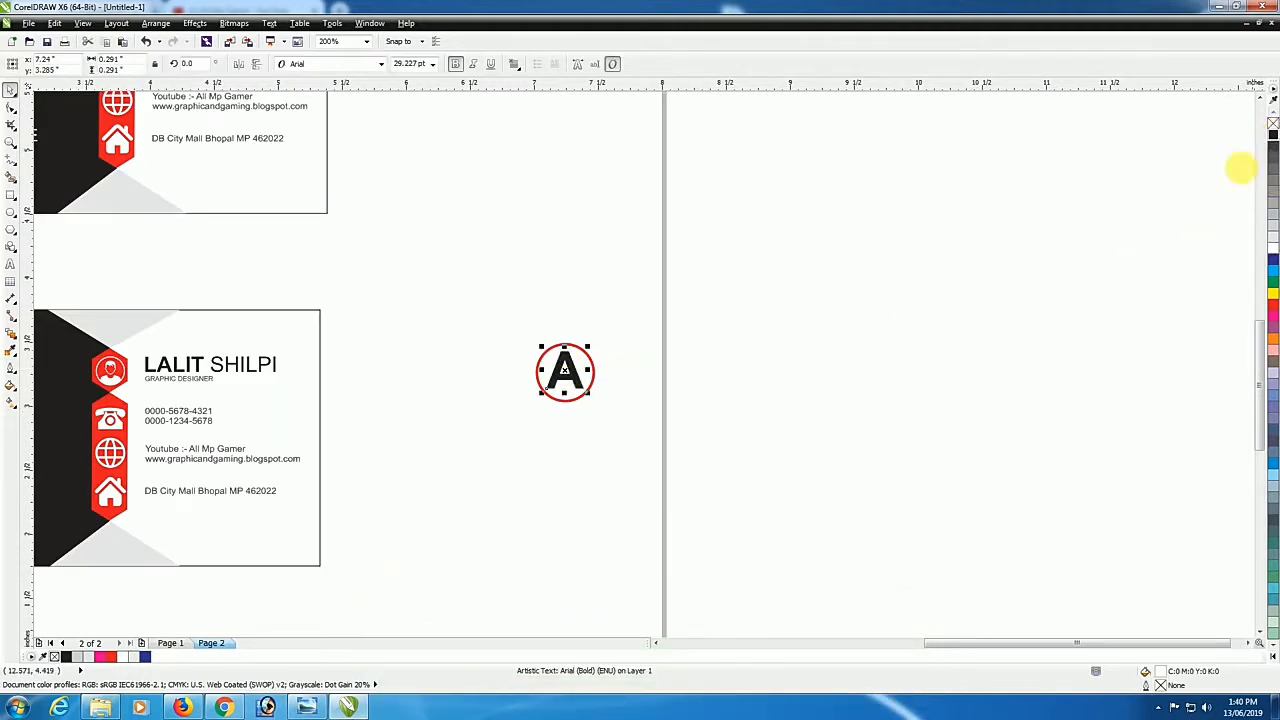
Fill the business name and tagline below the separate logo with black
click(909, 343)
drag(745, 410, 420, 504)
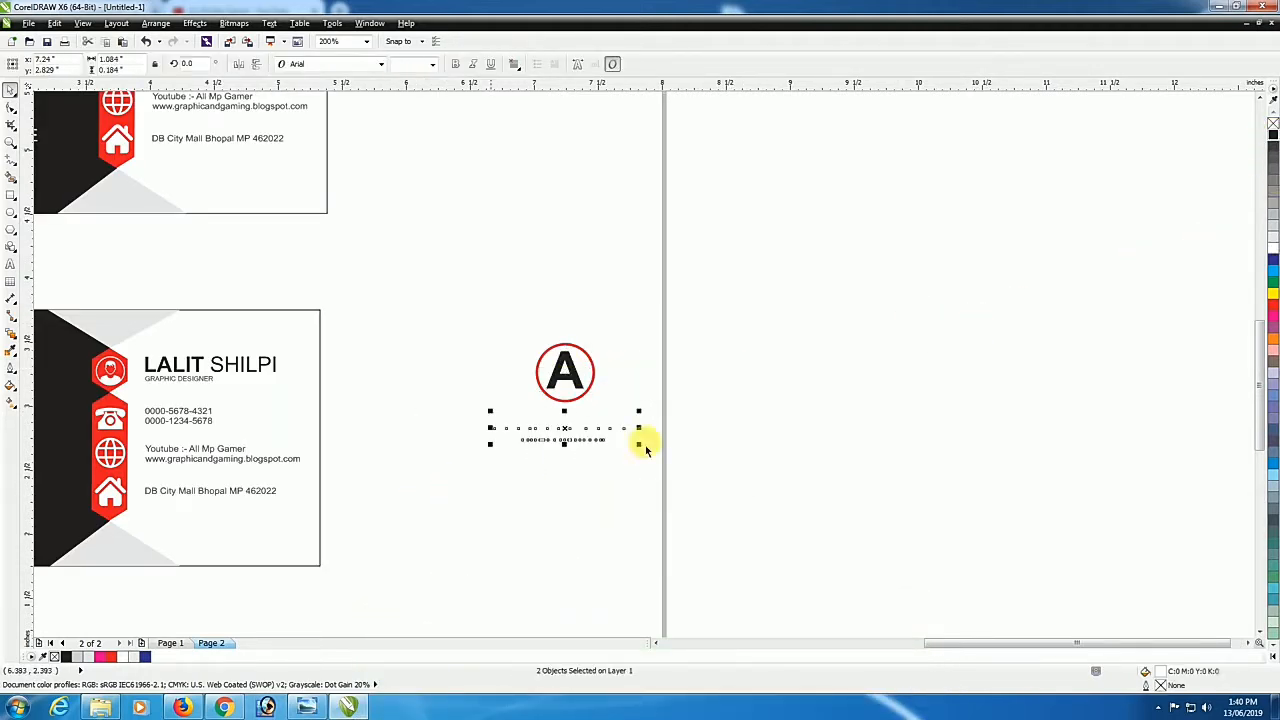
click(1273, 140)
click(903, 340)
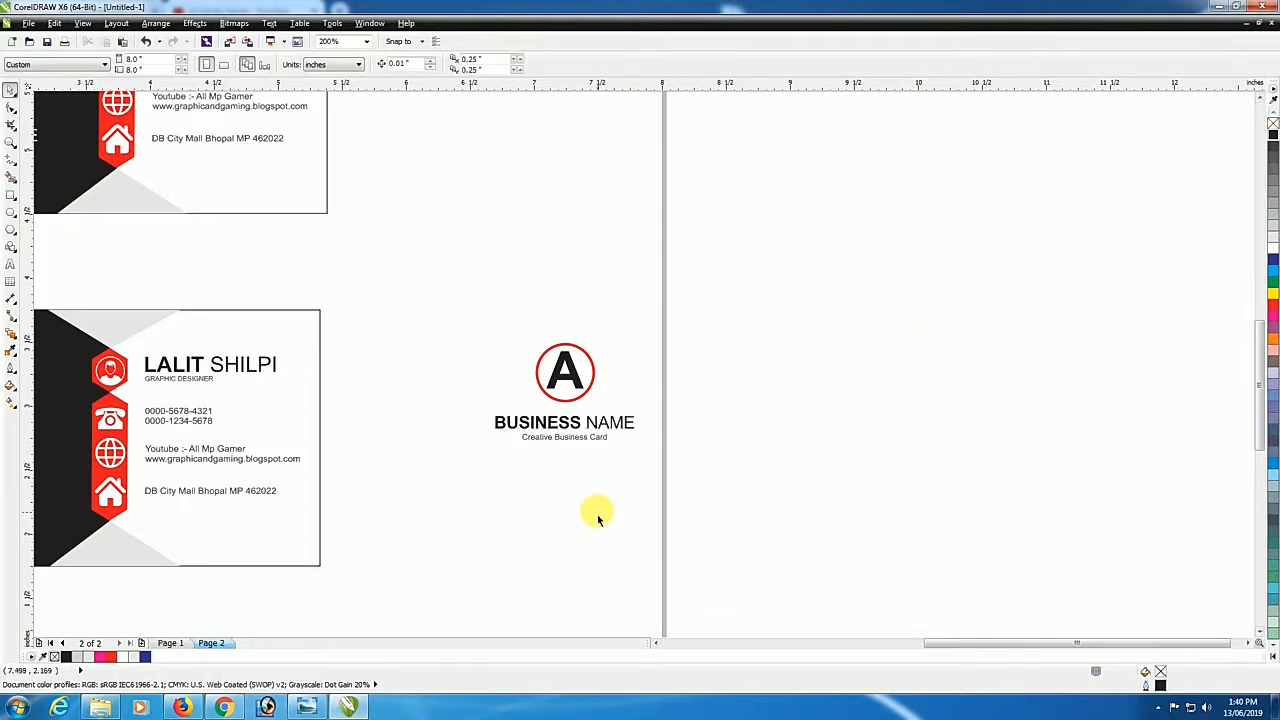
scroll(597, 514, down, 1)
click(474, 487)
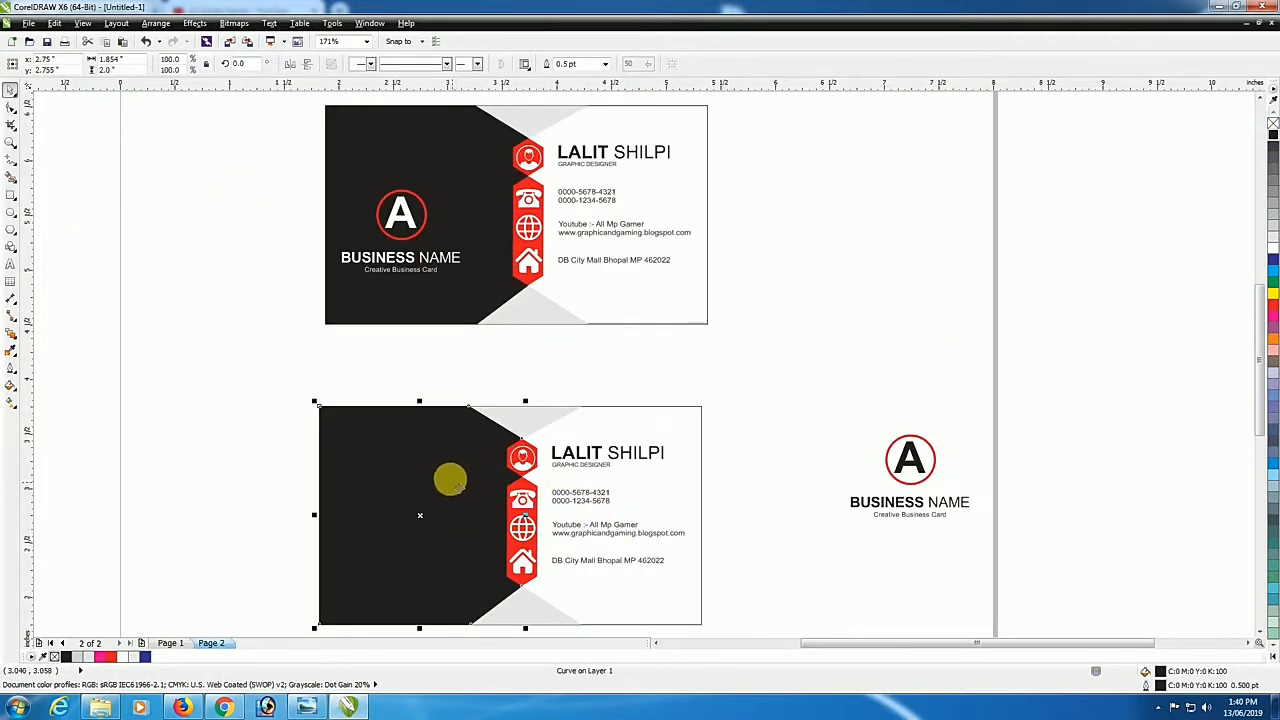
double_click(250, 65)
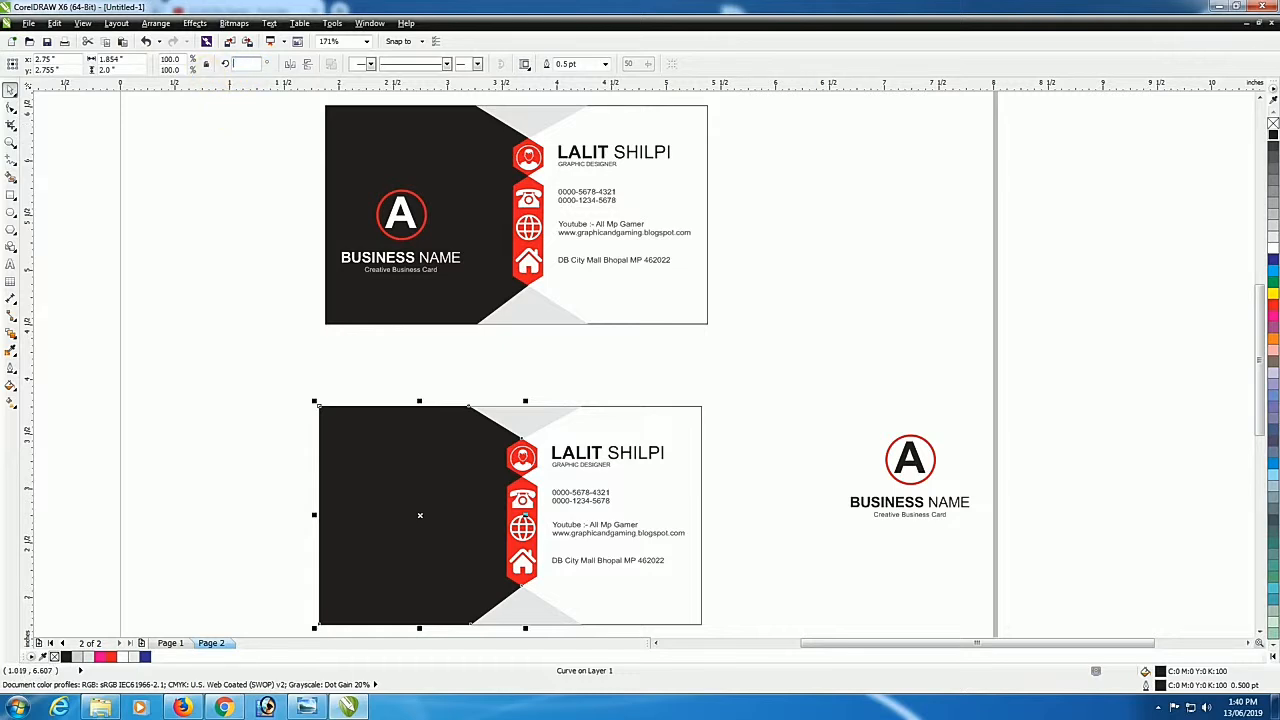
click(210, 458)
click(402, 446)
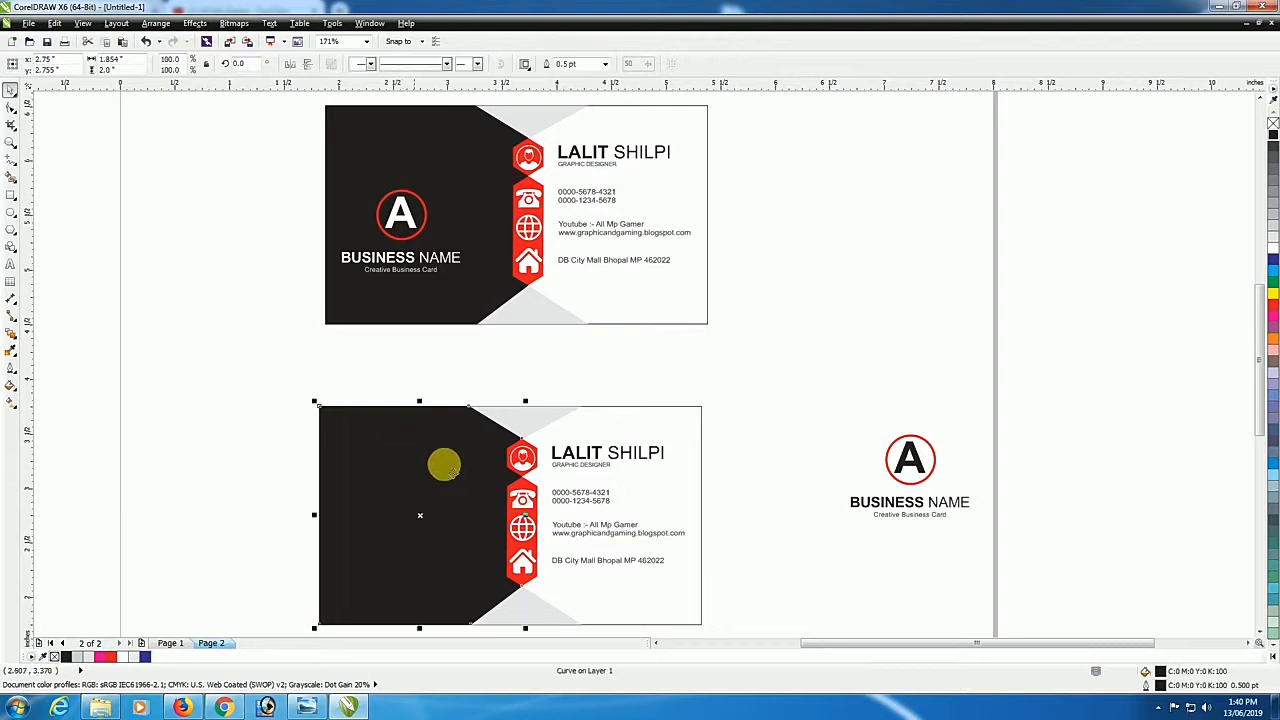
Delete the red person badge, the person's name, the job title and the phone numbers from the lower card
click(525, 458)
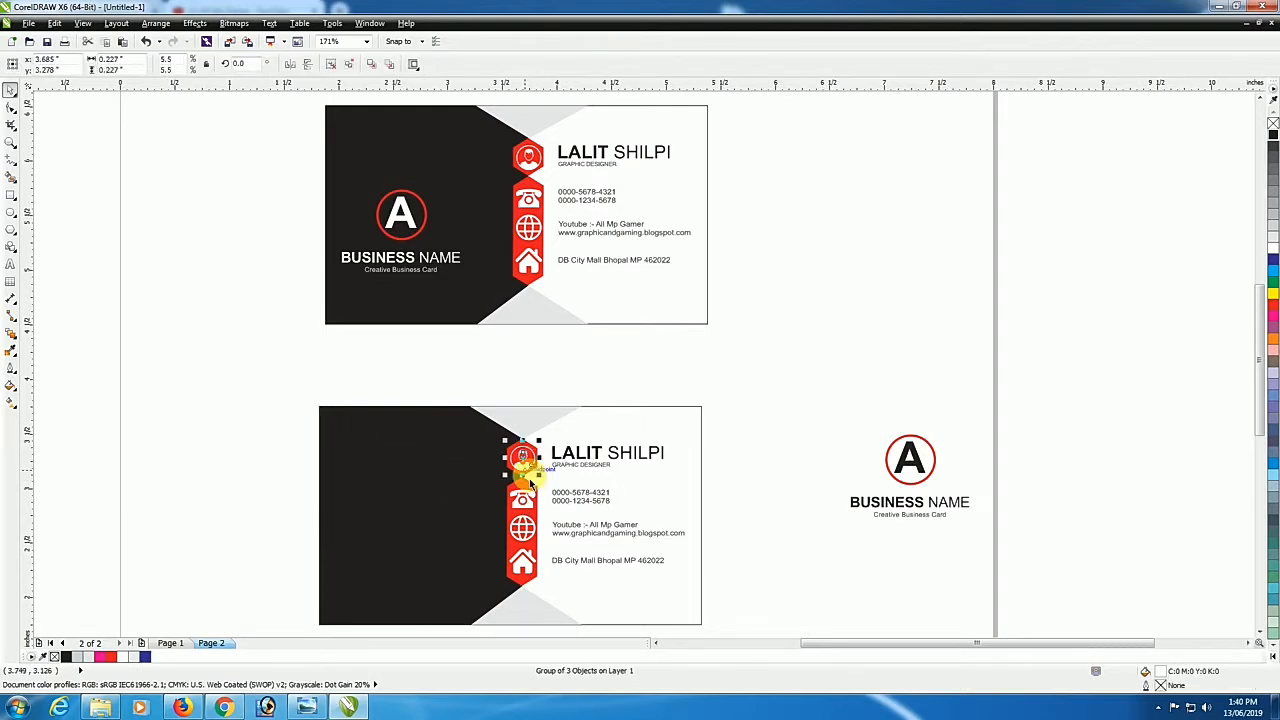
key(Delete)
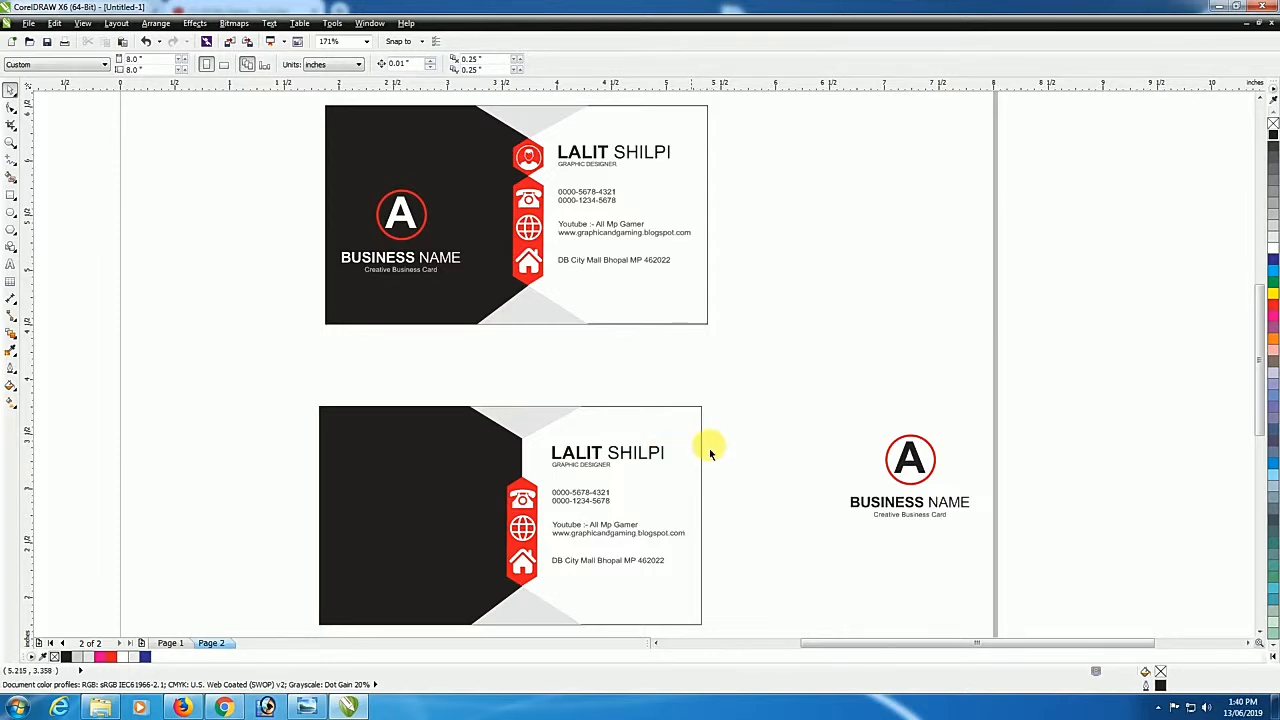
drag(748, 432, 538, 506)
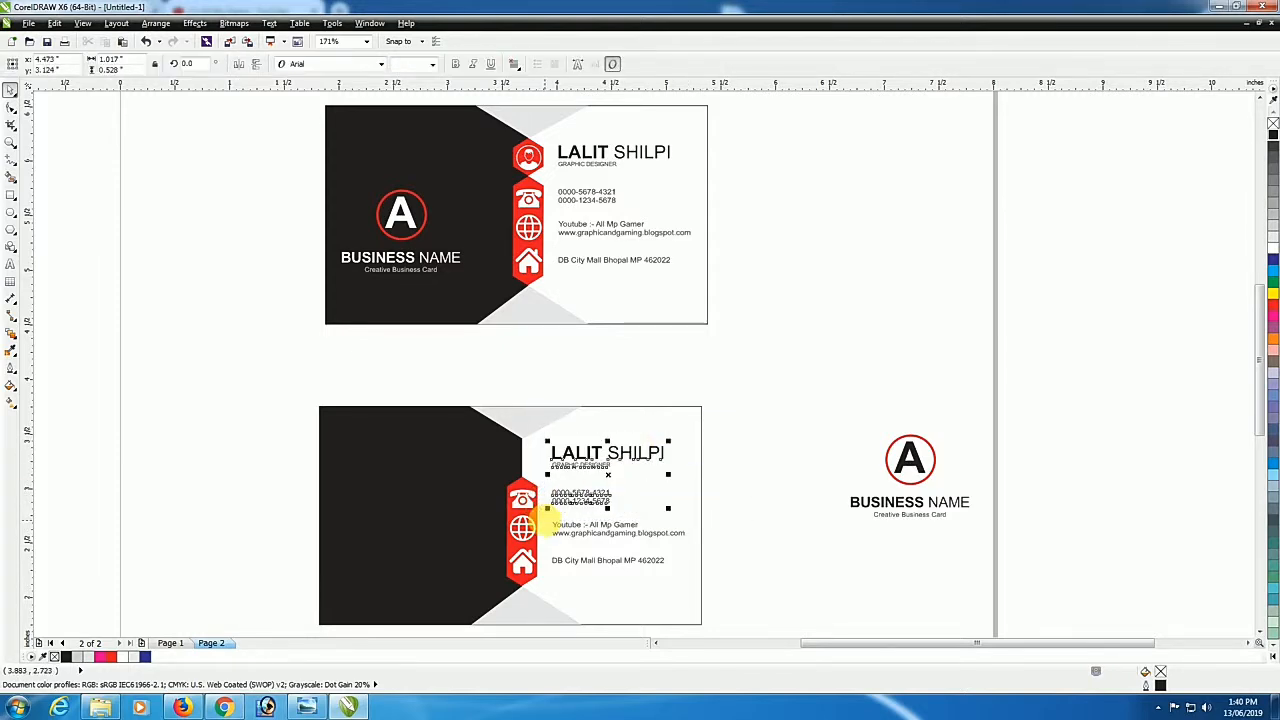
key(Delete)
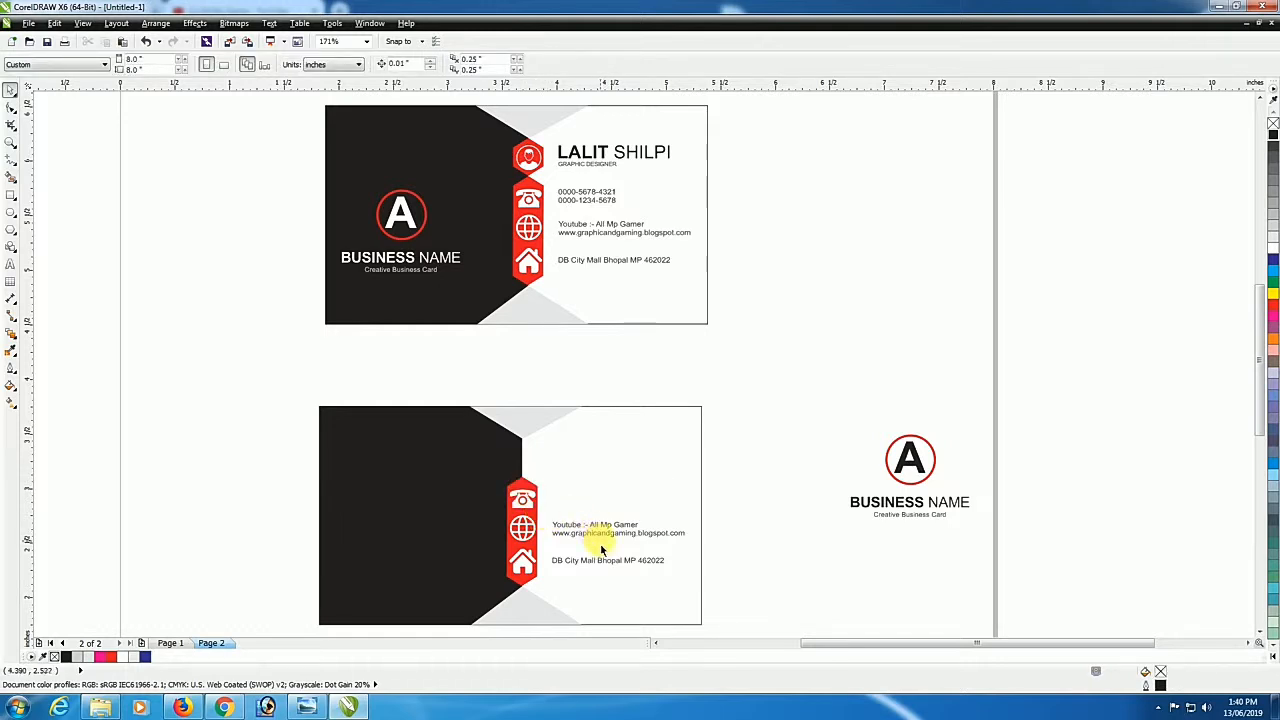
Move the Youtube and website text to the empty area beside the lower card and delete the address line
drag(627, 527, 812, 428)
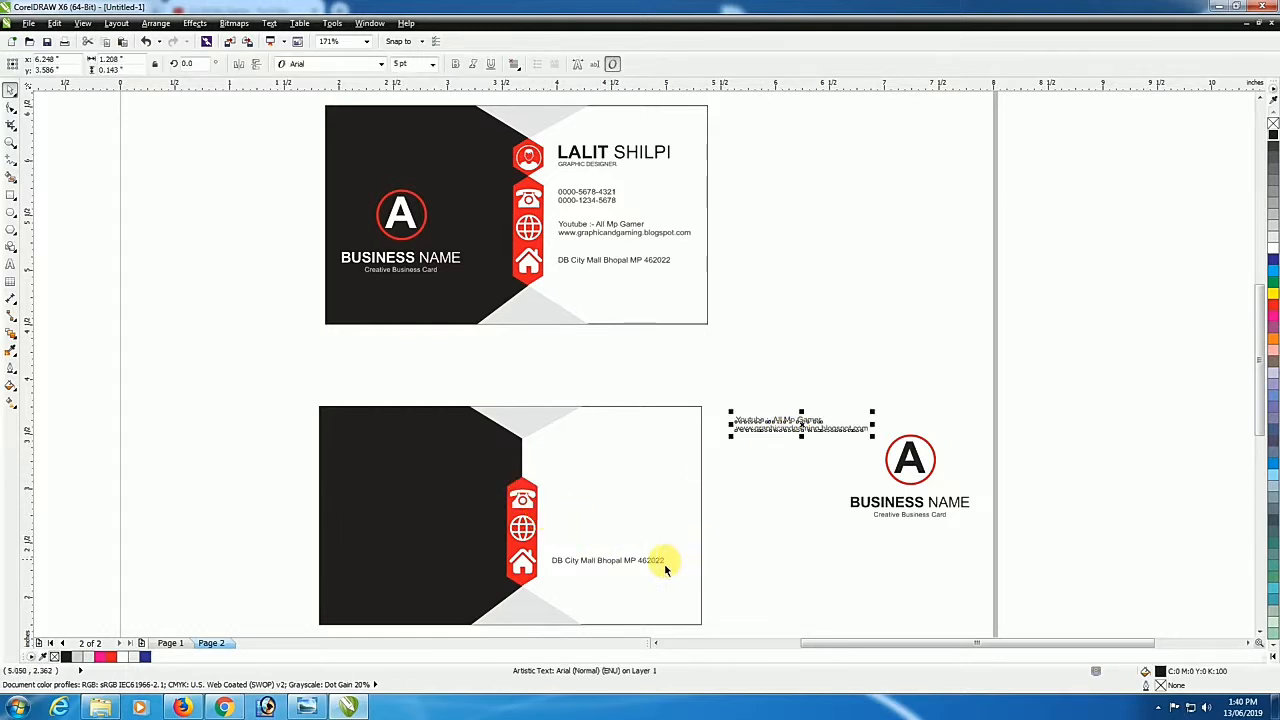
drag(664, 563, 652, 570)
key(Delete)
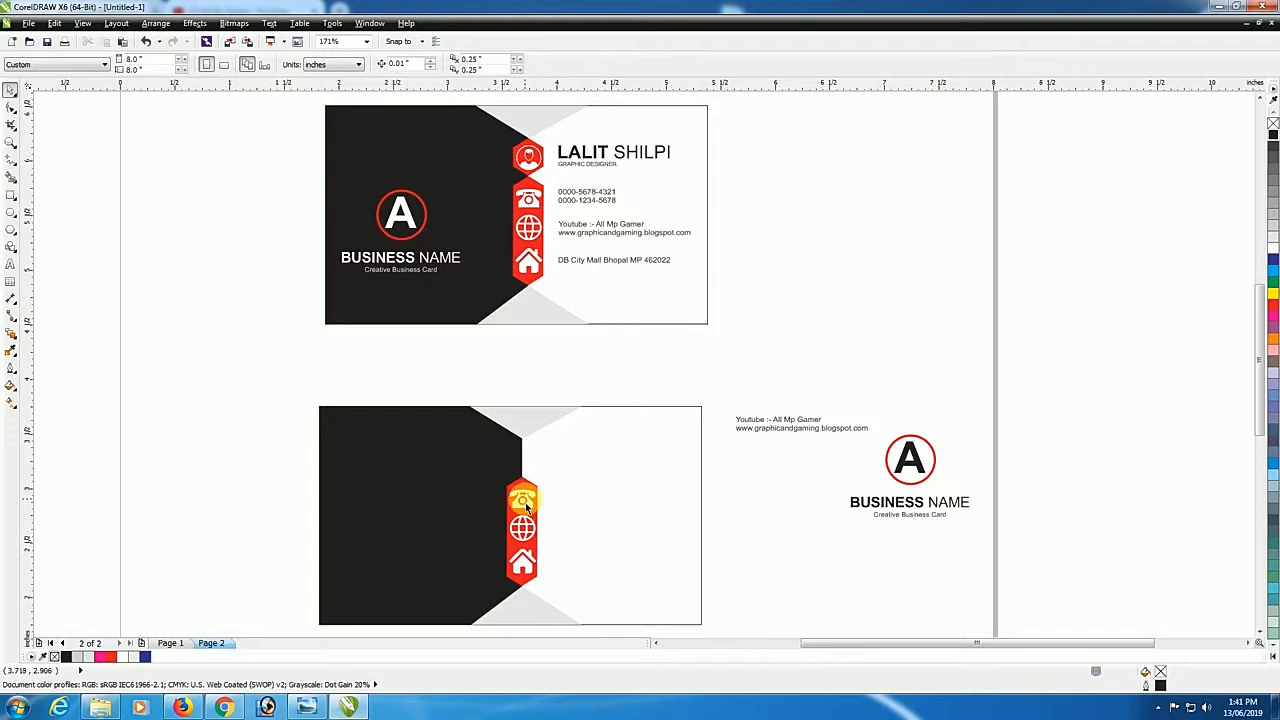
Delete the telephone, globe and house icons from the lower card's red bar
click(523, 499)
key(Delete)
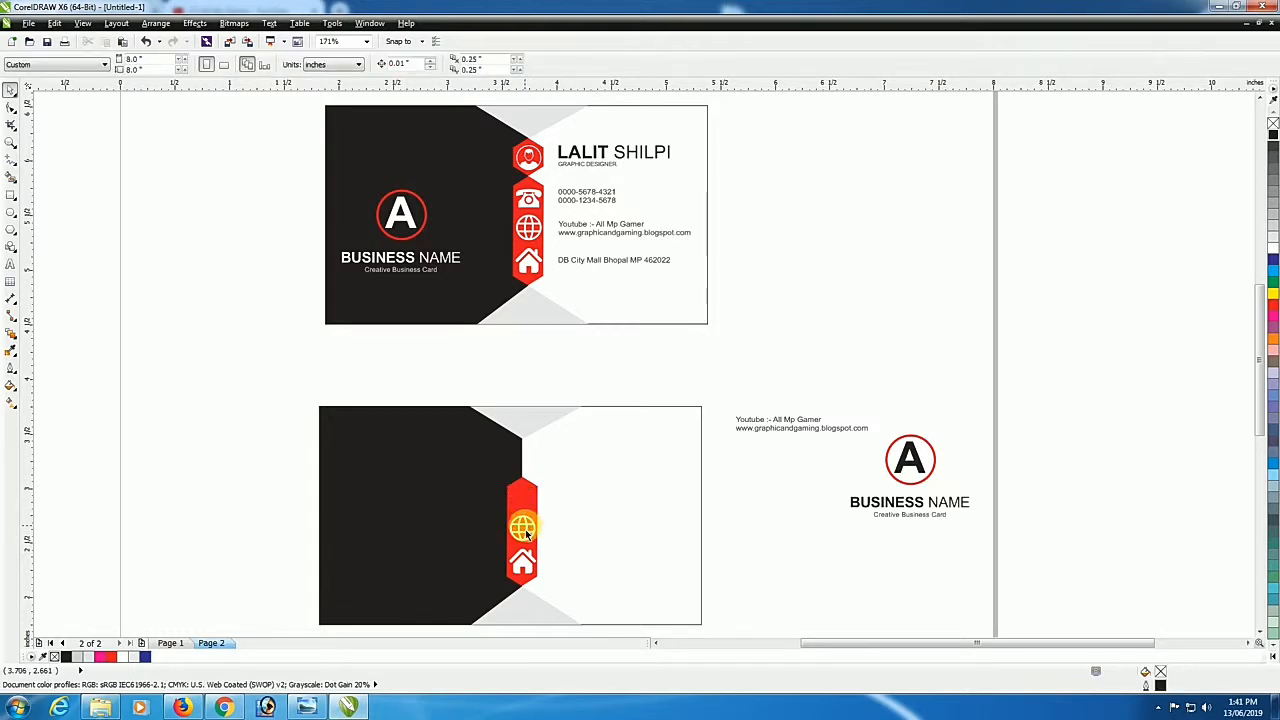
click(523, 528)
key(Delete)
click(523, 560)
key(Delete)
Rotate the lower card's red bar by 90 degrees and make it thinner
click(527, 533)
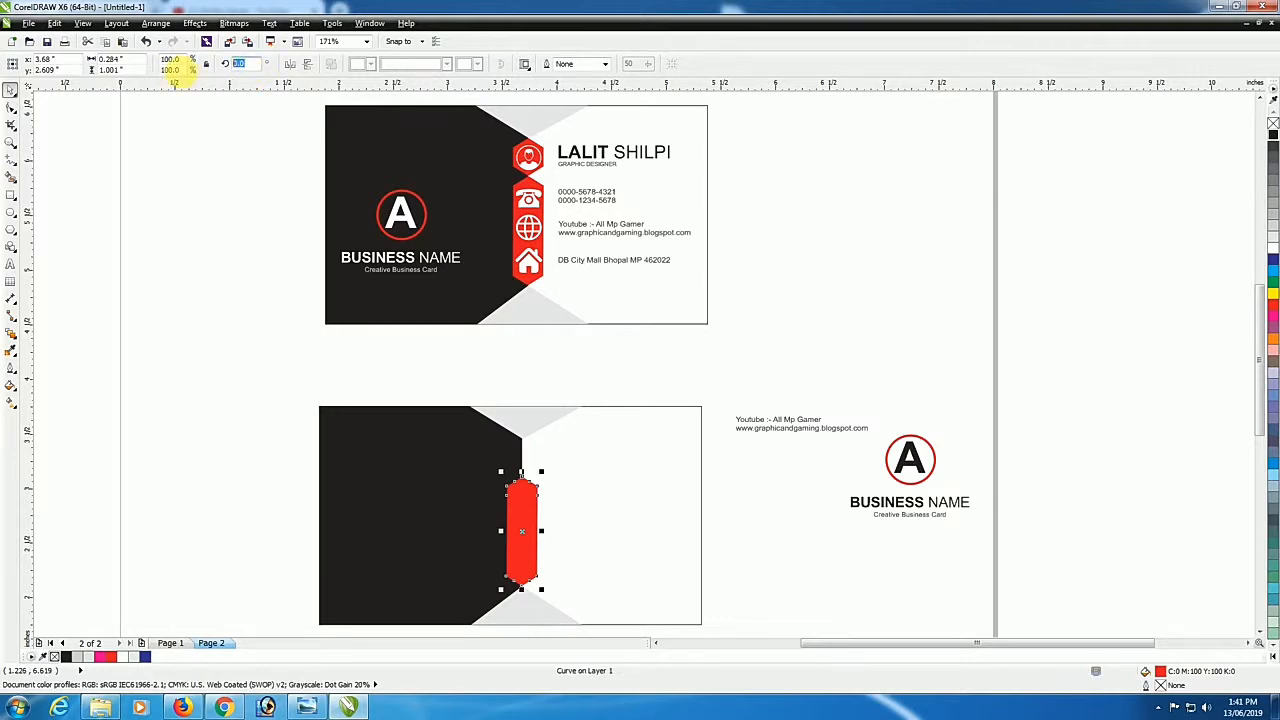
click(237, 63)
text(90)
key(Return)
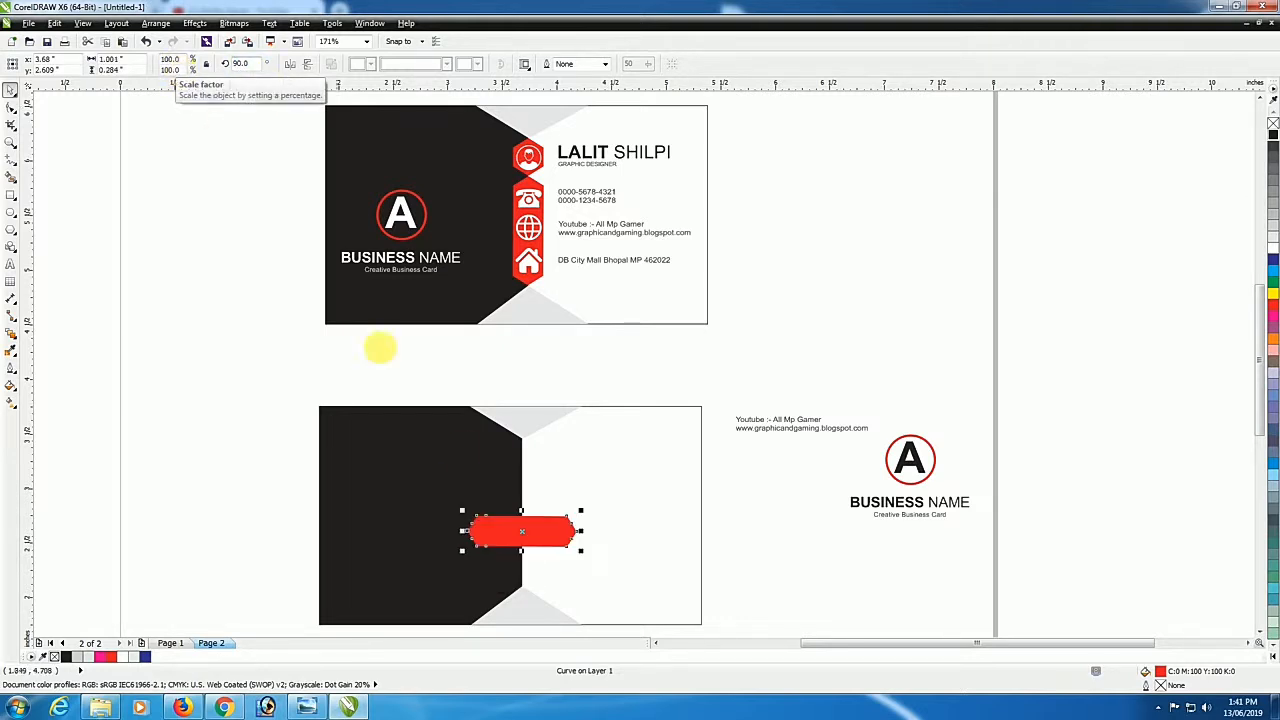
scroll(505, 550, up, 3)
drag(518, 548, 524, 530)
Move the lower card's black shape partly off the card and rotate it by 90 degrees
click(463, 463)
scroll(463, 463, down, 2)
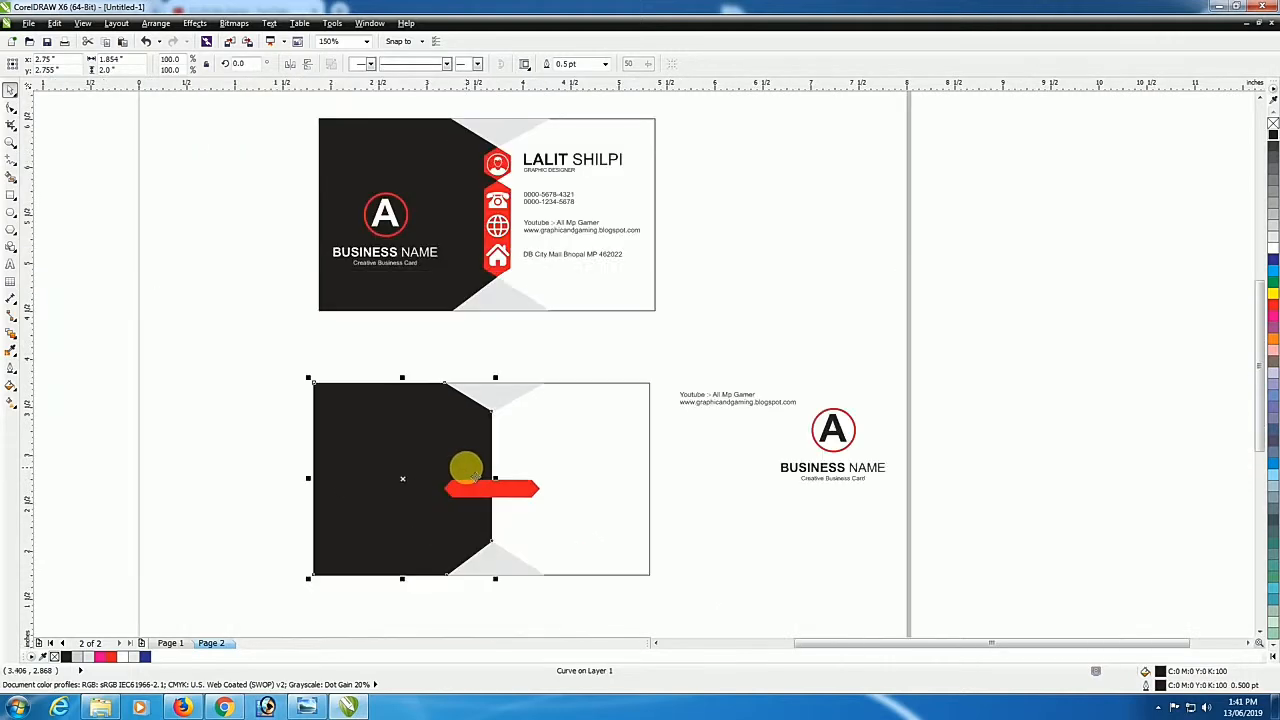
drag(435, 393, 320, 412)
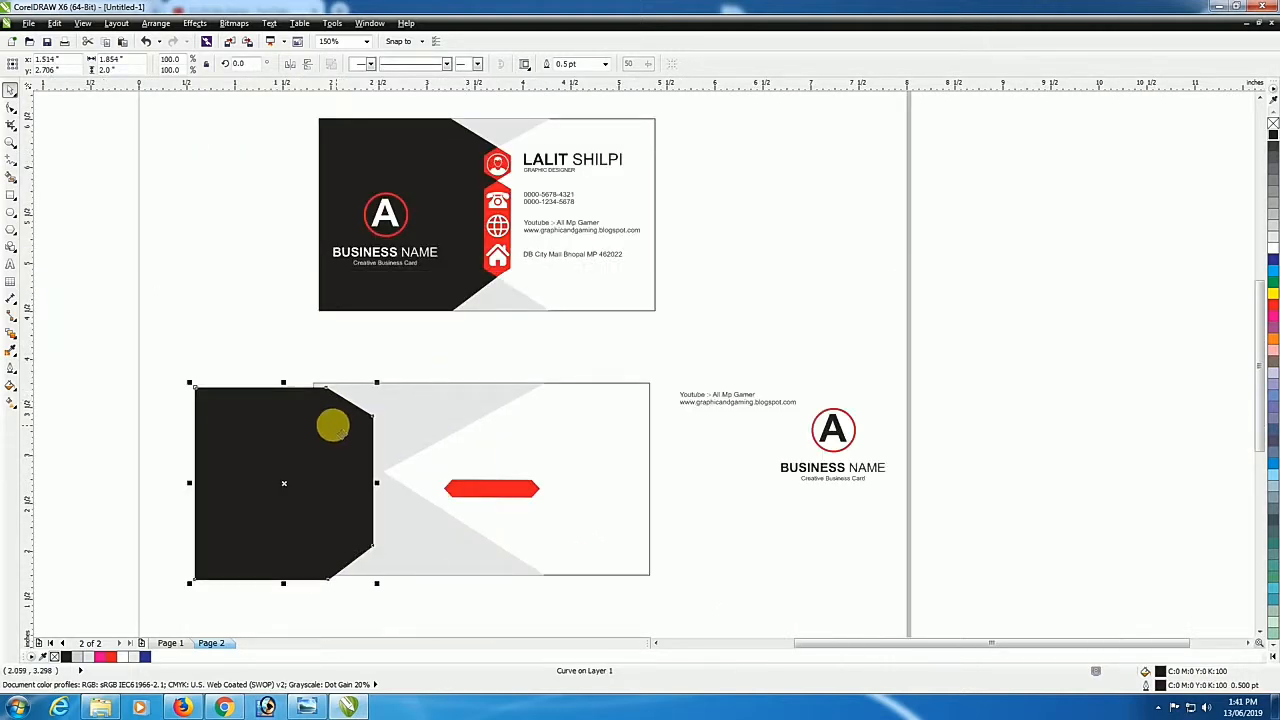
click(246, 64)
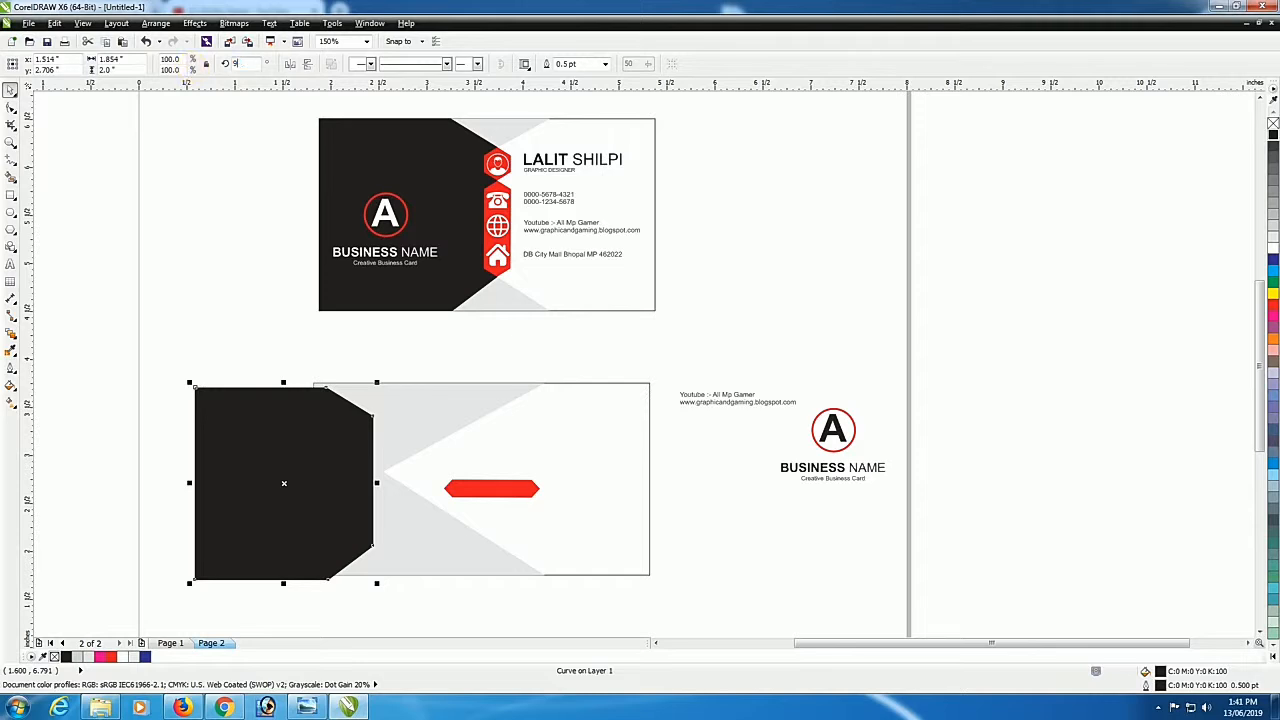
key(Return)
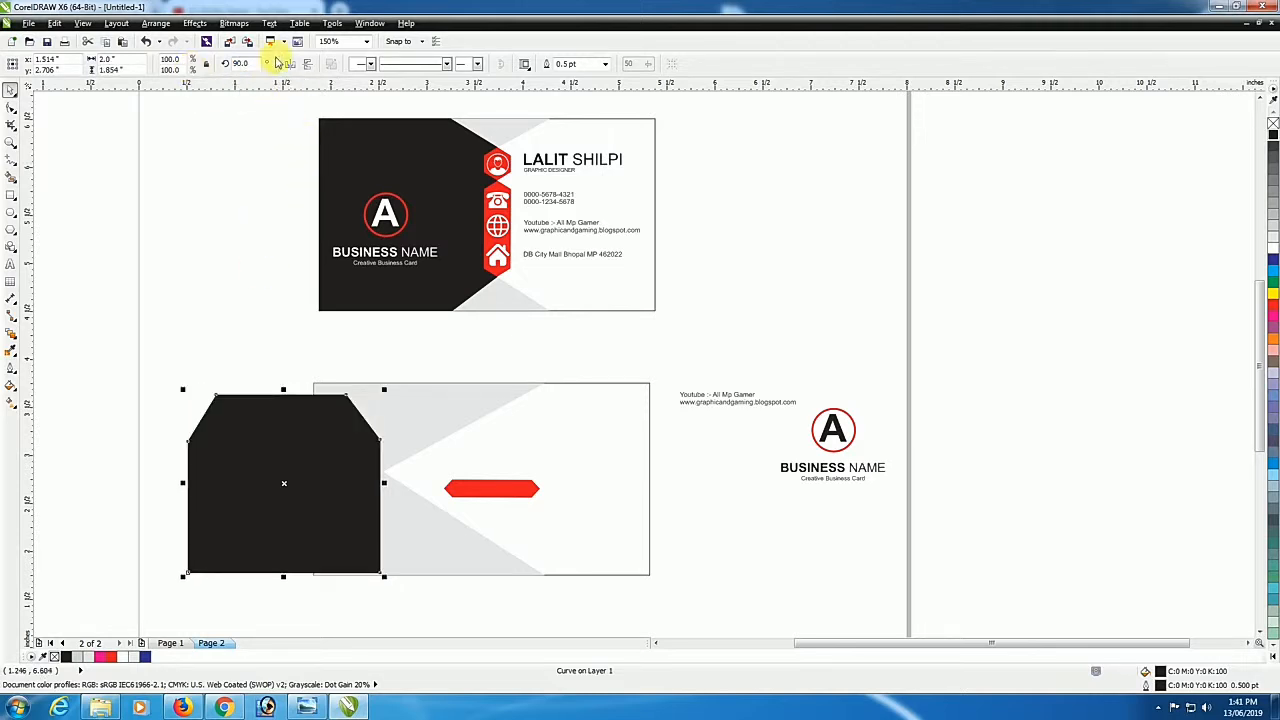
Mirror the black shape vertically, so its narrow end points down, and center it horizontally on the lower card's outline
click(307, 64)
drag(300, 463, 516, 460)
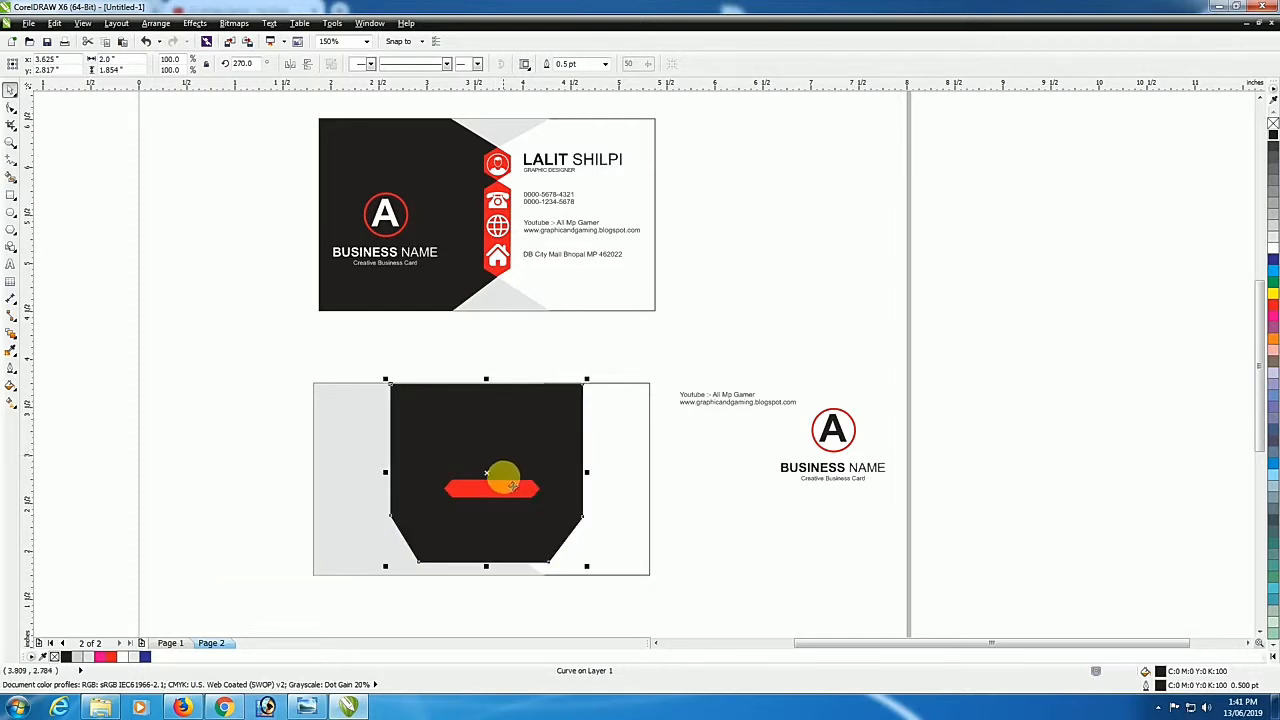
shift+click(621, 441)
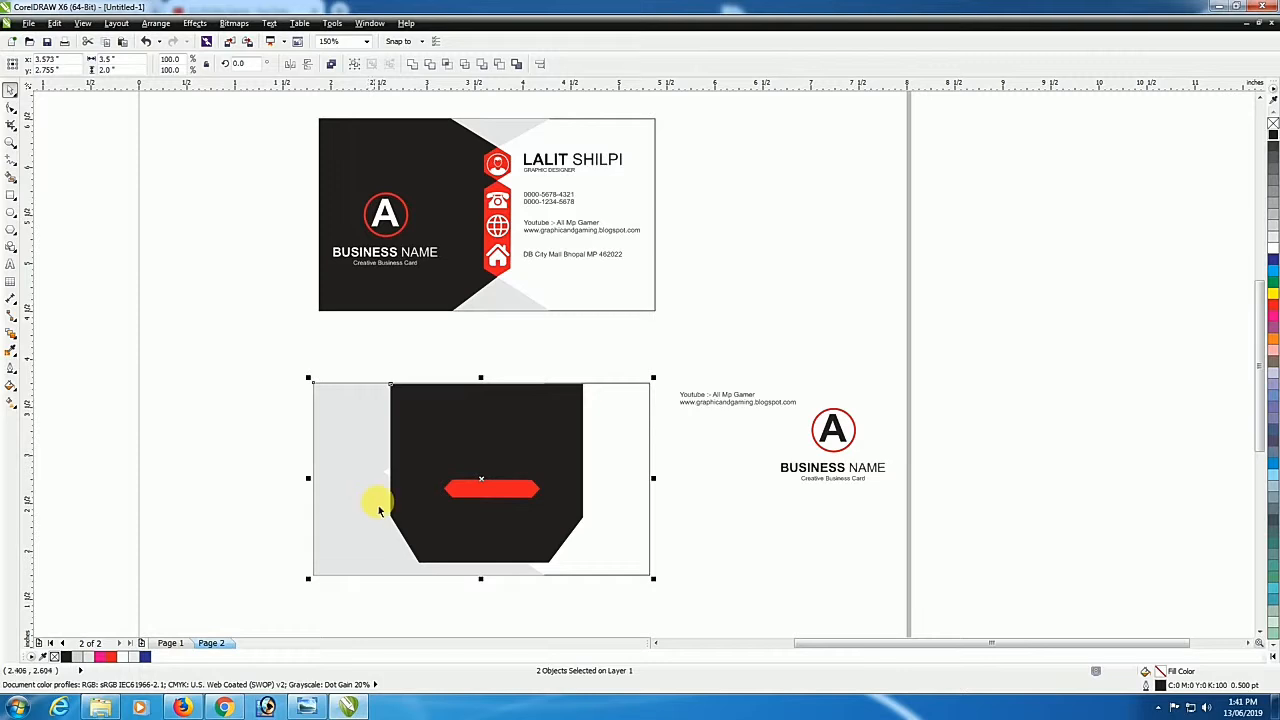
key(c)
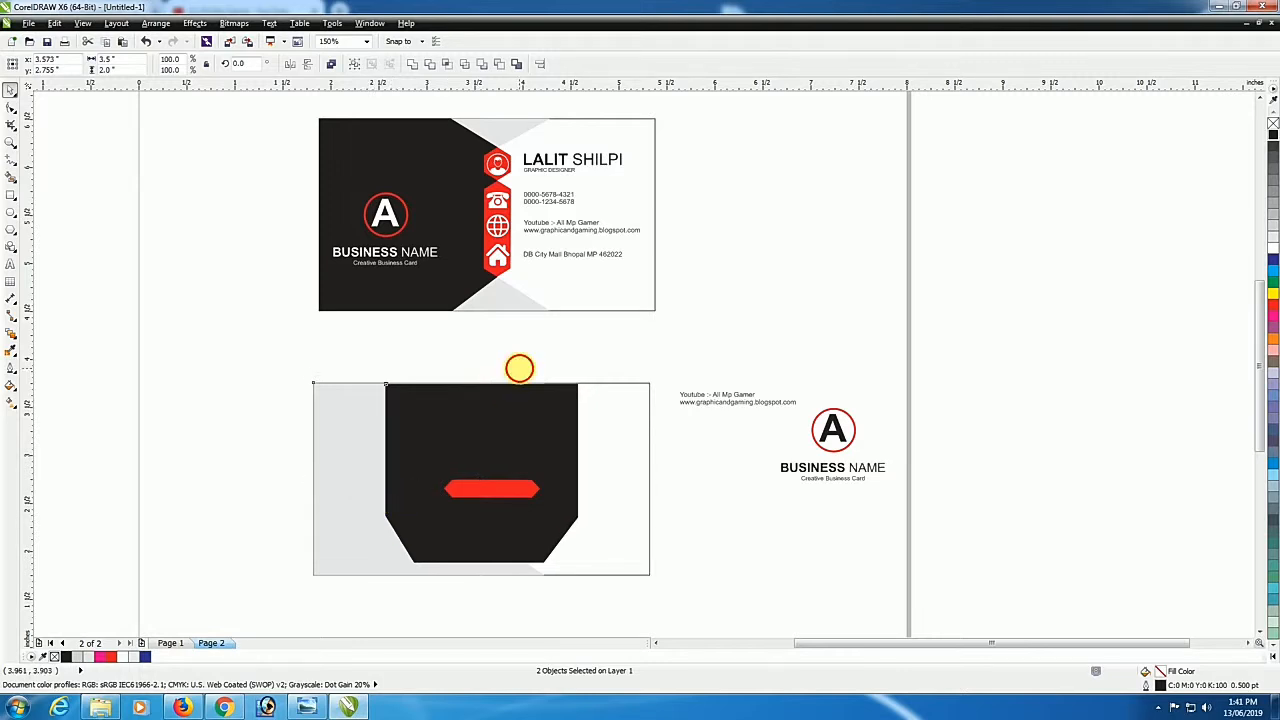
click(517, 366)
Delete the two lower side nodes of the black shape to turn it into a four-node trapezoid
click(540, 460)
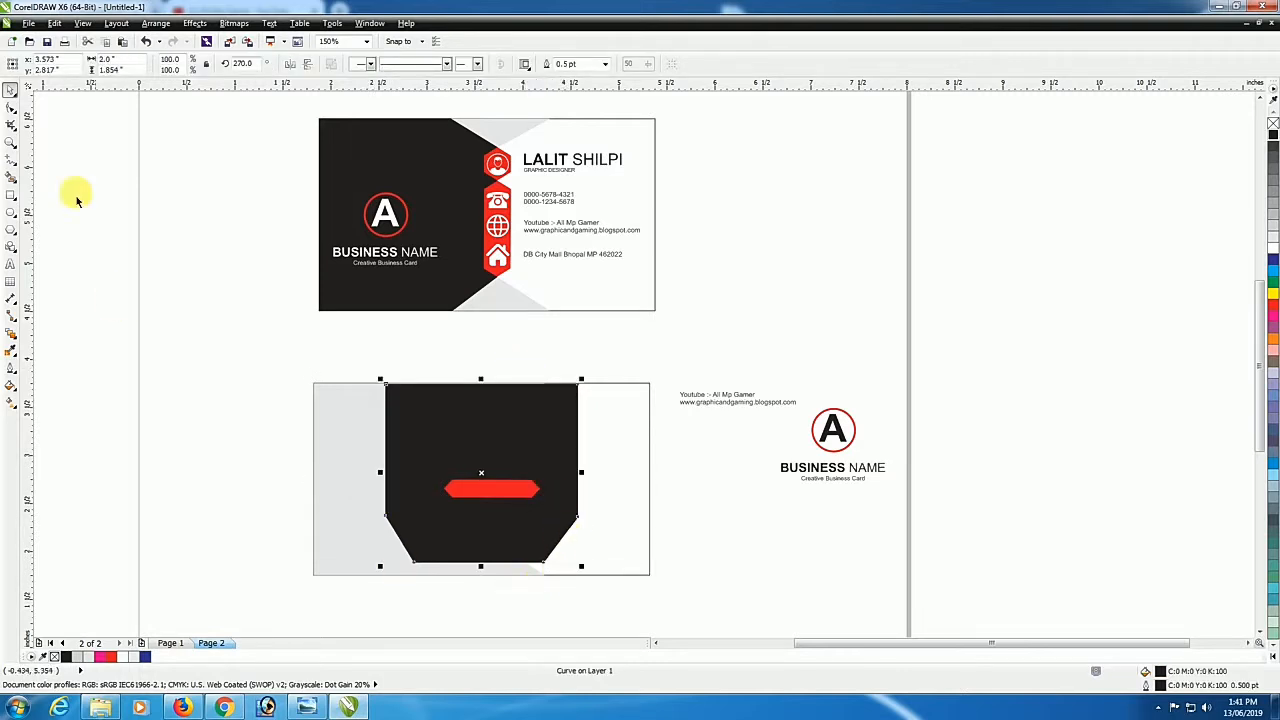
click(11, 107)
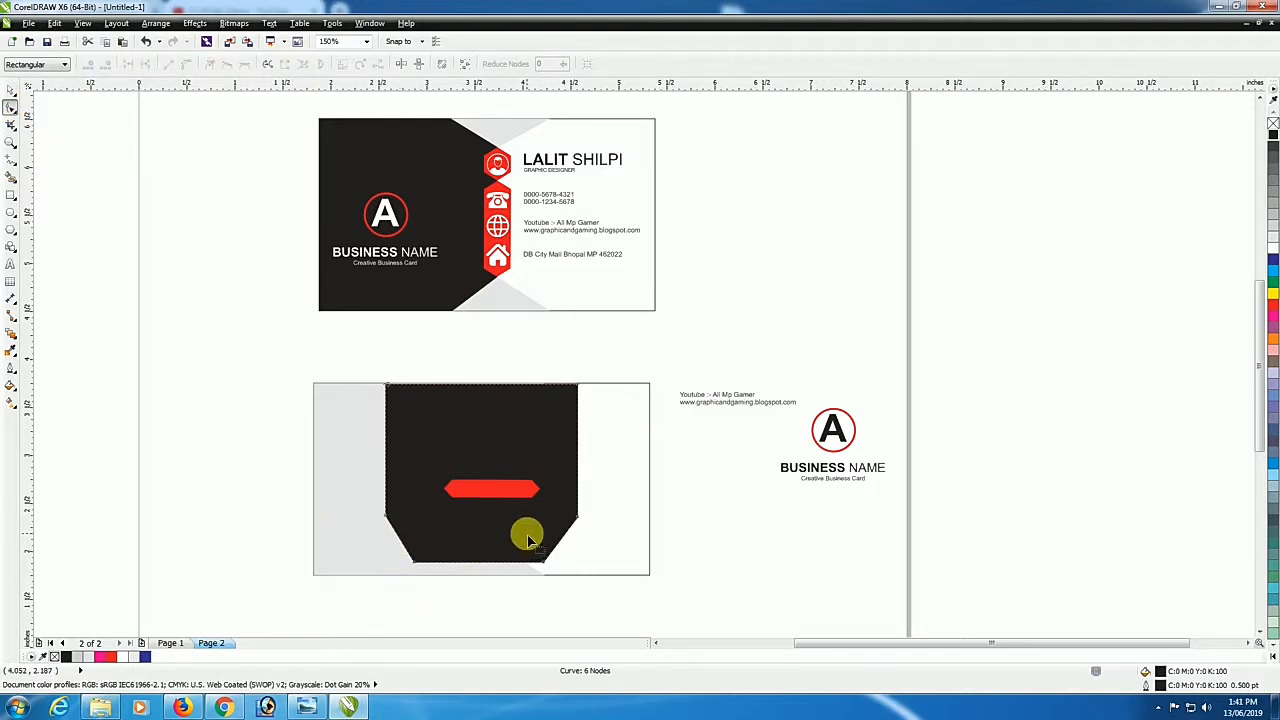
click(577, 521)
key(Delete)
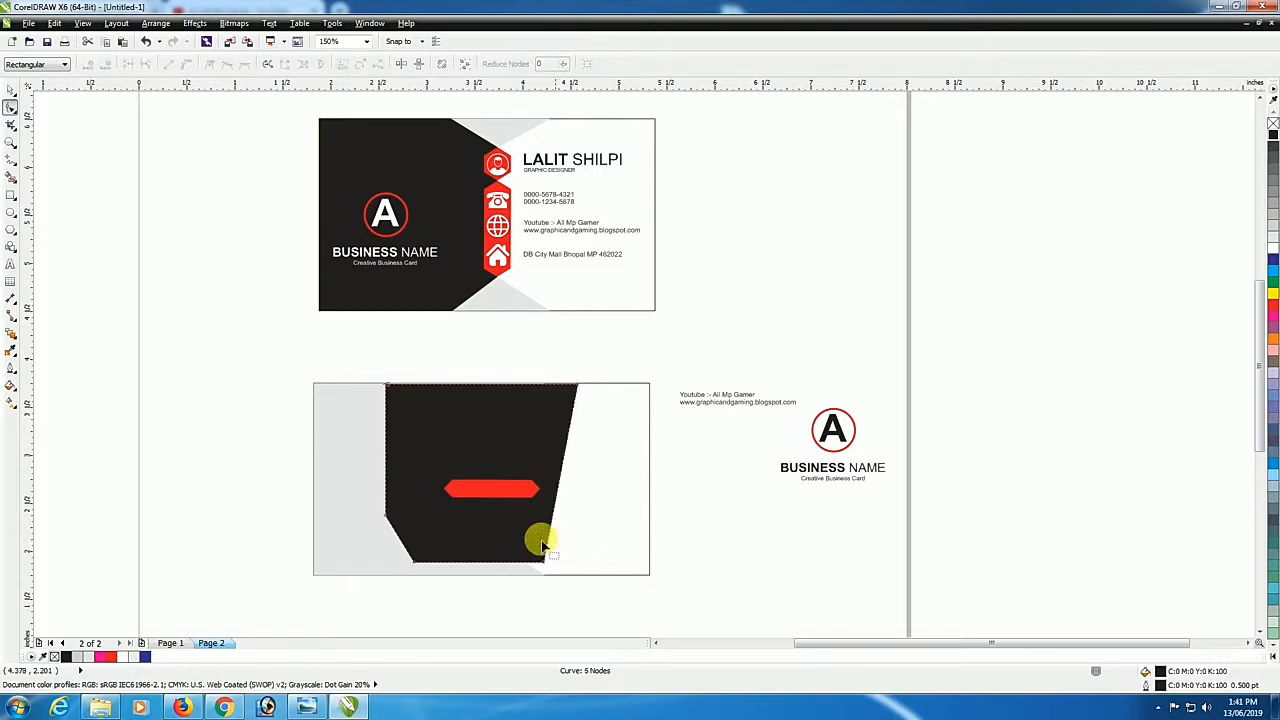
click(388, 521)
key(Delete)
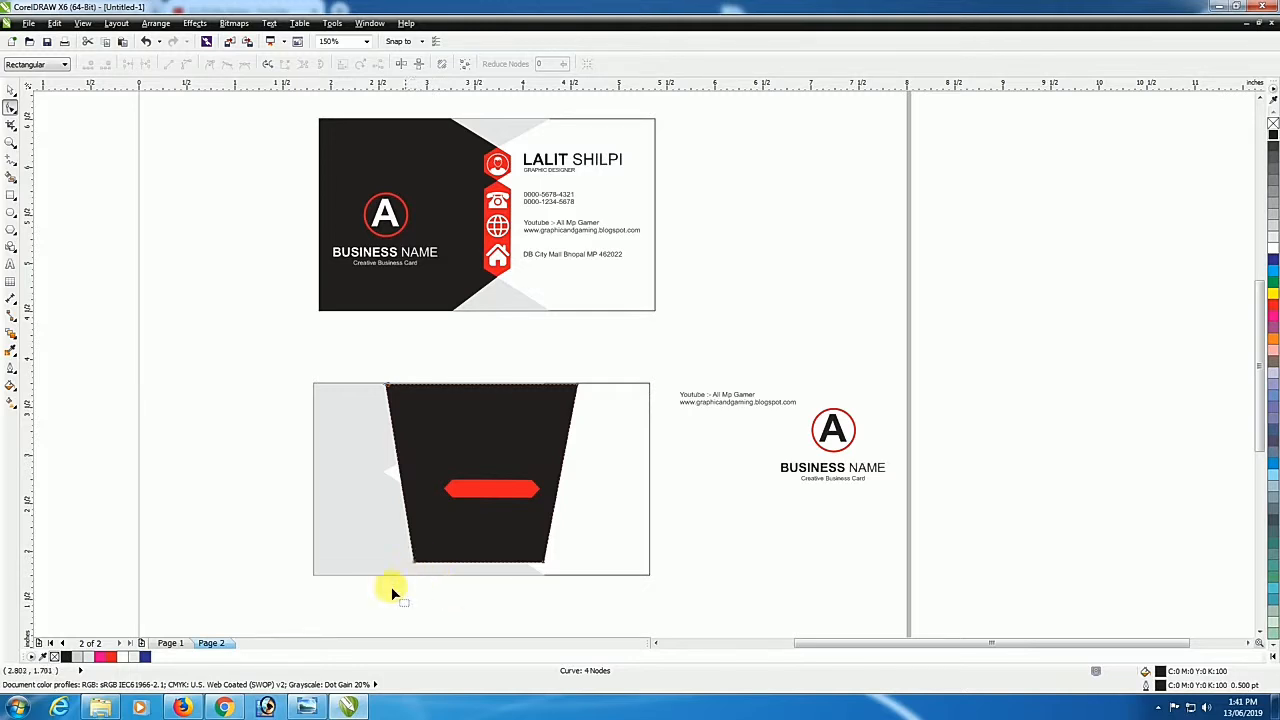
Nudge the two bottom corner nodes of the black trapezoid inward to narrow its base
drag(391, 589, 434, 560)
key(Right)
key(Right)
key(Right)
key(Right)
key(Right)
key(Right)
key(Right)
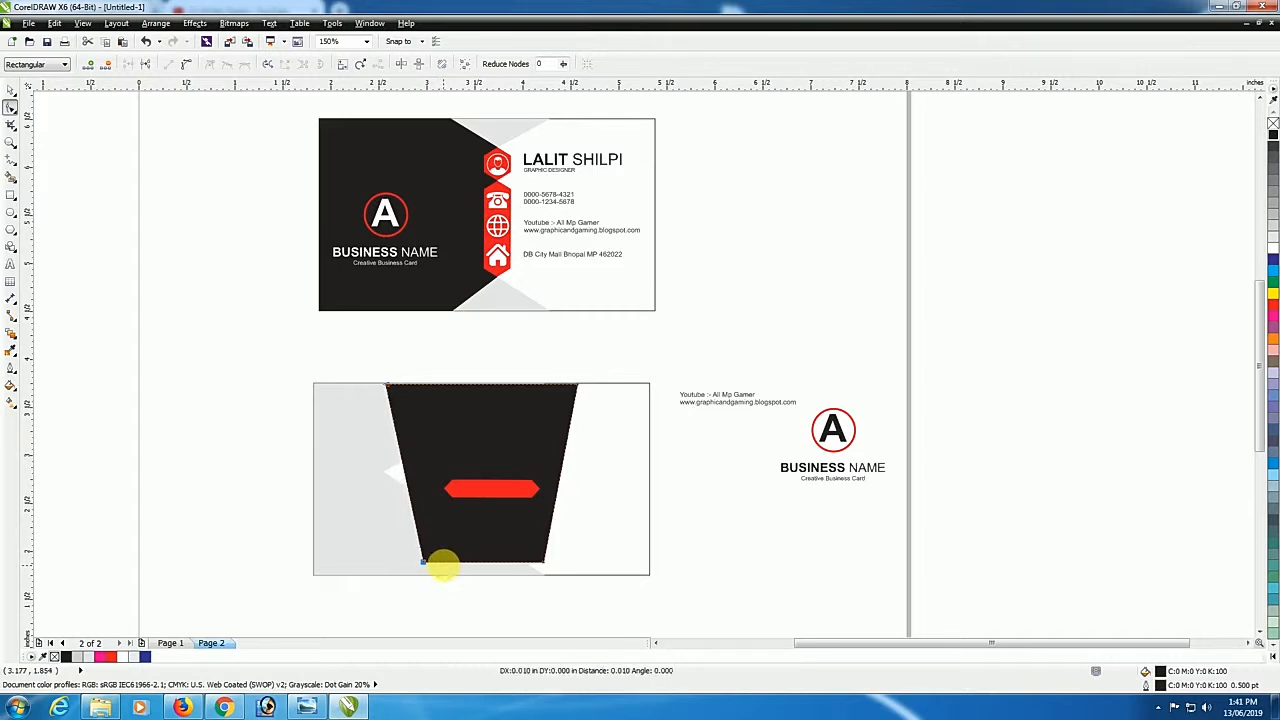
key(Right)
key(Right)
key(Right)
key(Right)
key(Right)
key(Right)
key(Right)
key(Right)
key(Right)
key(Right)
key(Right)
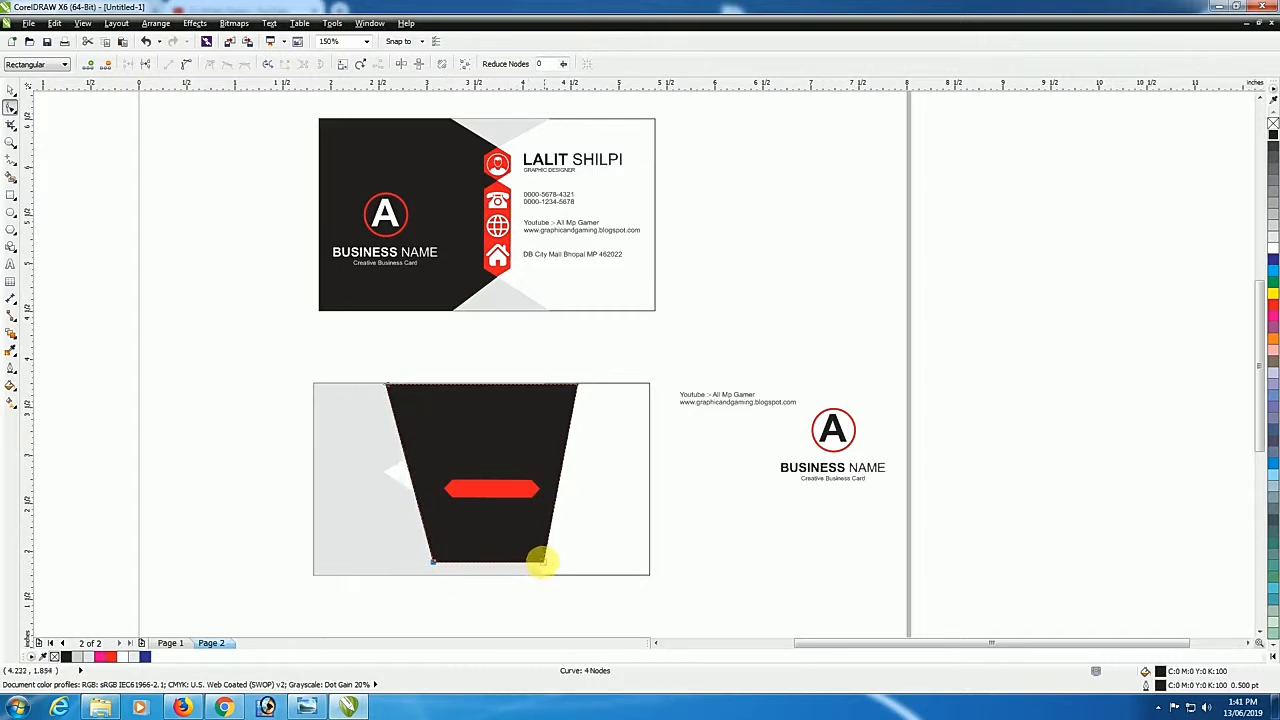
click(543, 562)
key(Left)
key(Left)
key(Left)
key(Left)
key(Left)
key(Left)
key(Left)
key(Left)
key(Left)
key(Left)
key(Left)
key(Left)
key(Left)
key(Left)
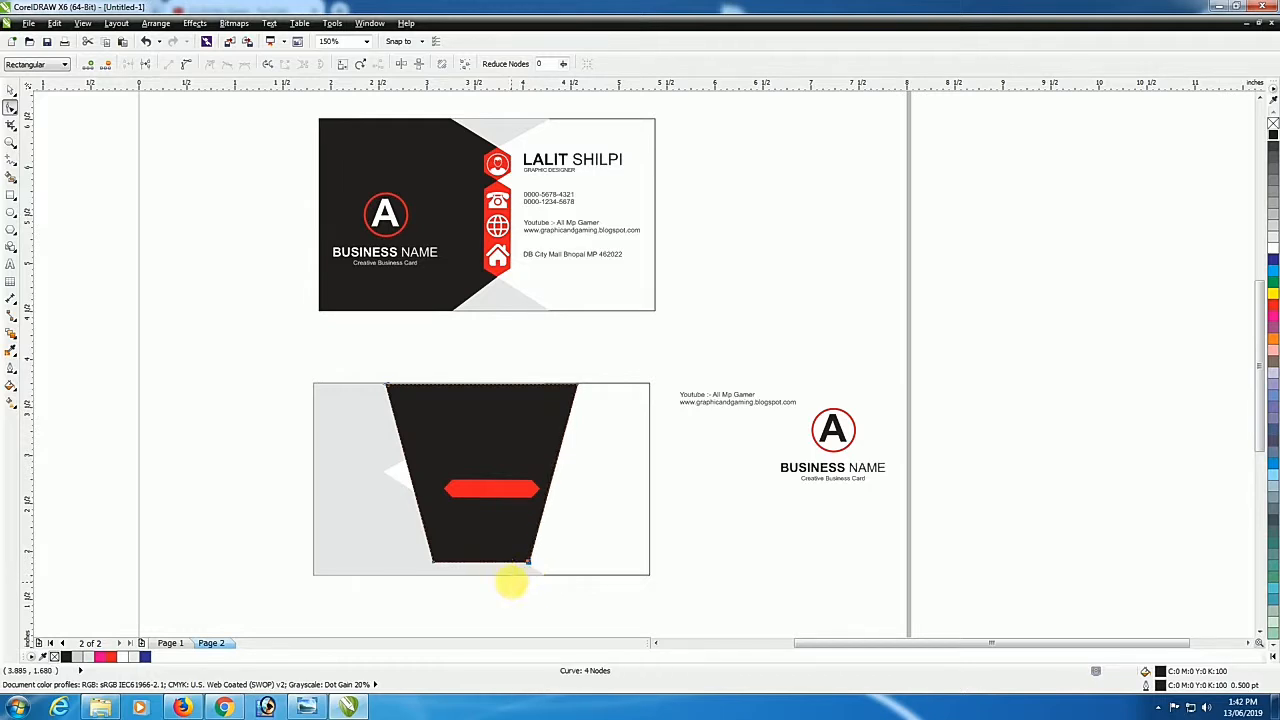
Stretch the black trapezoid about its center to about 2.68 inches wide and extend it to the card's full 2-inch height
click(12, 90)
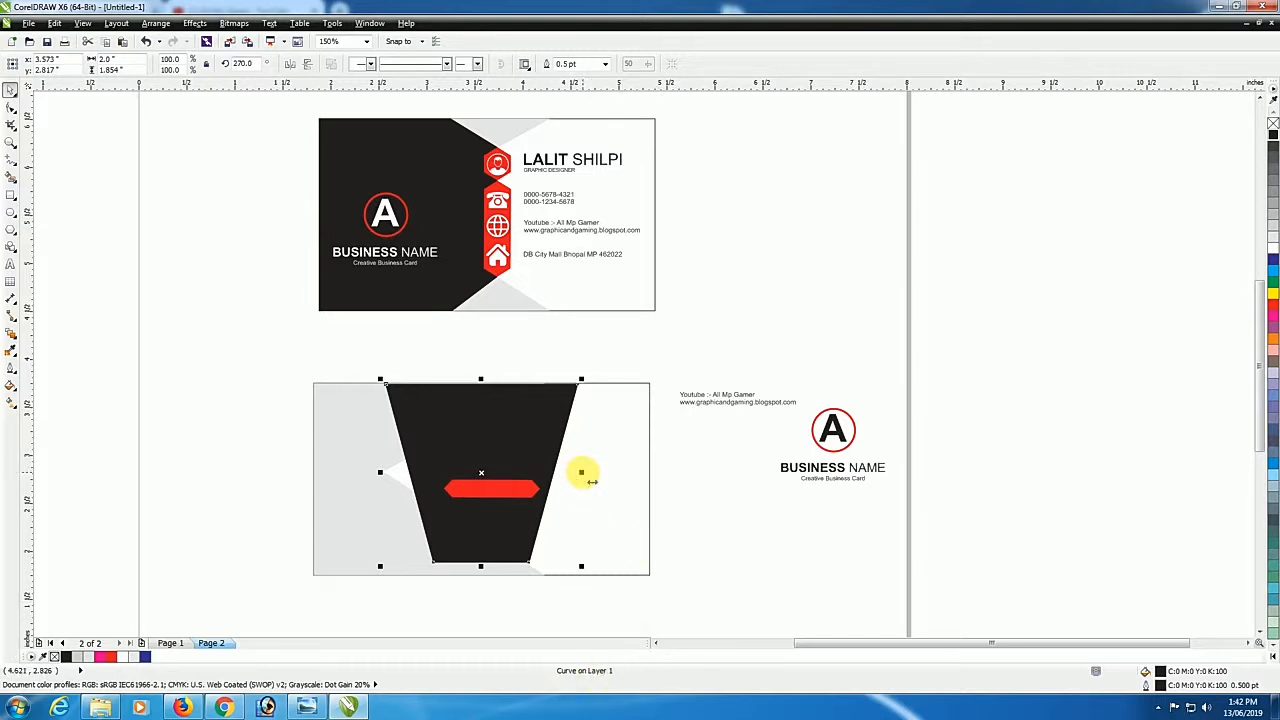
drag(581, 472, 614, 478)
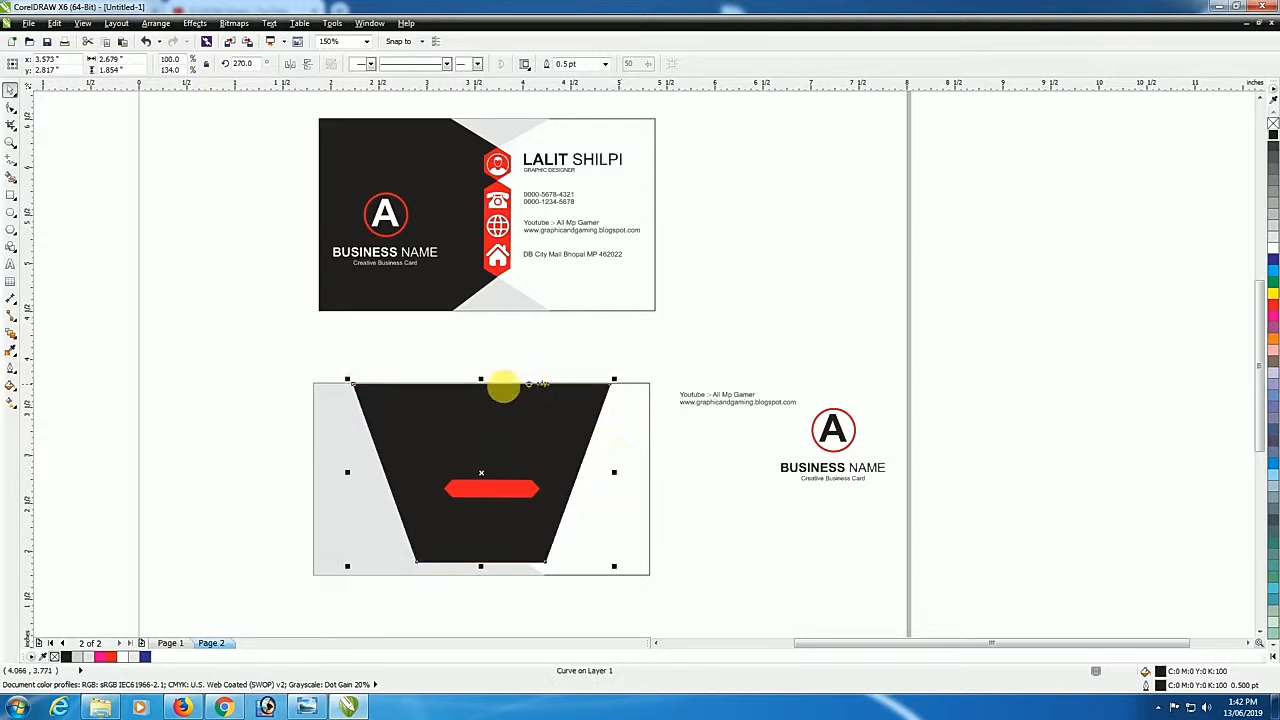
scroll(503, 386, up, 4)
drag(465, 403, 467, 395)
scroll(467, 395, down, 4)
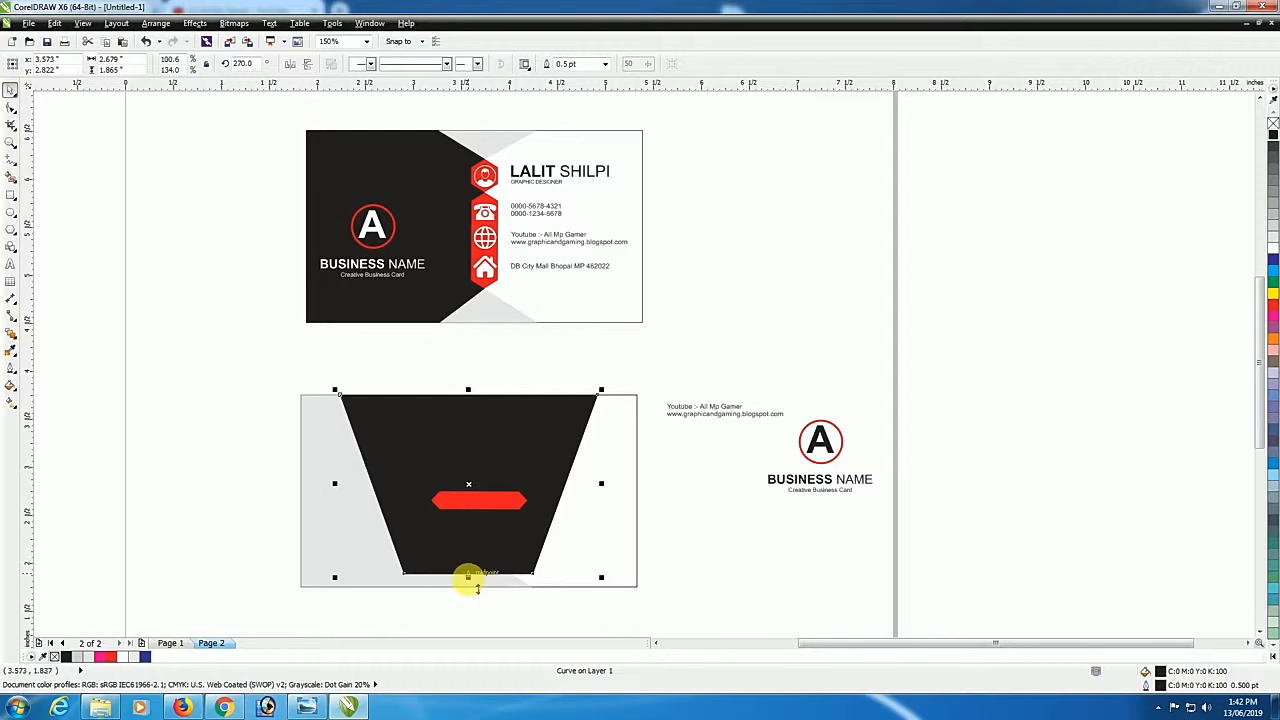
drag(467, 578, 469, 595)
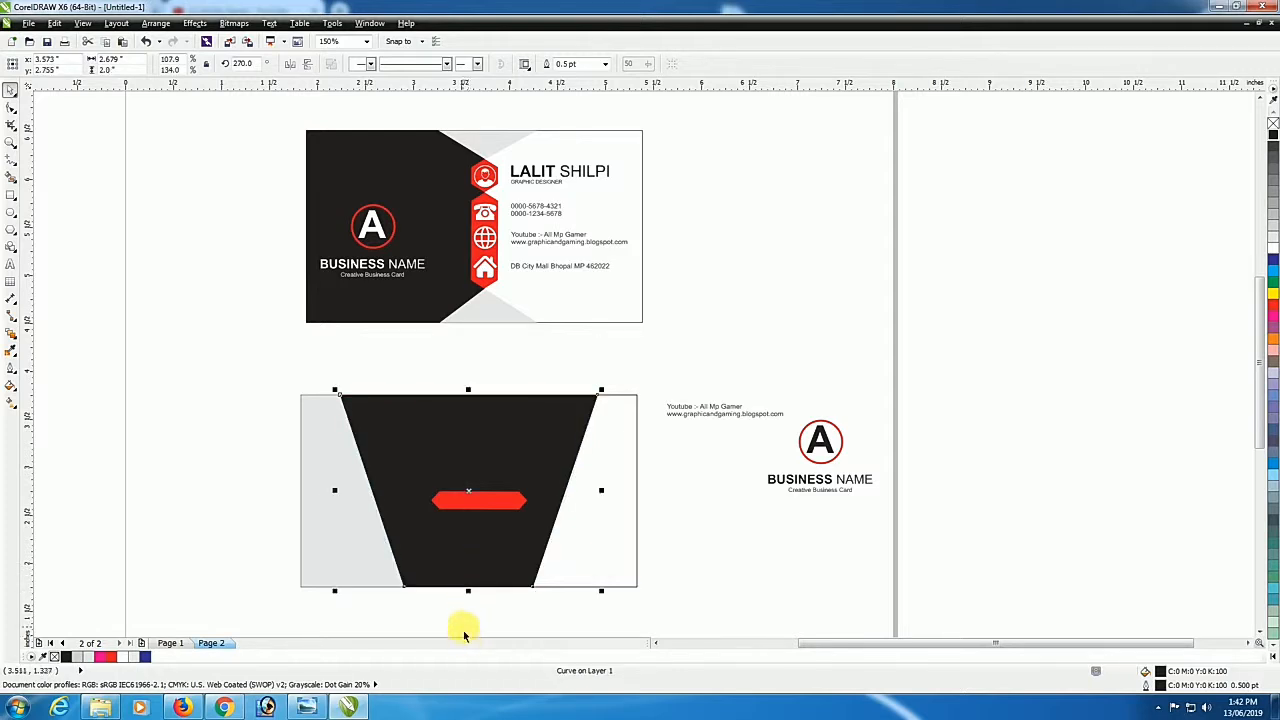
Fill the trapezoid on the lower card with light gray, 10% black
click(254, 512)
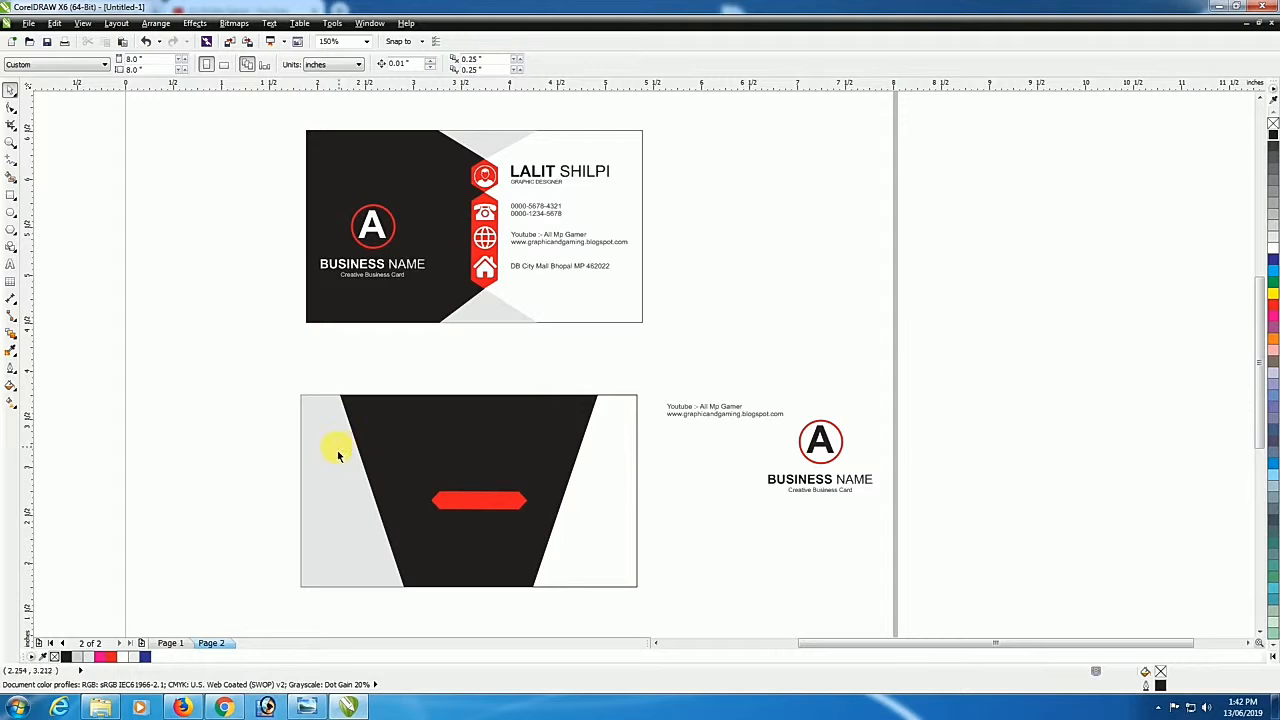
click(400, 428)
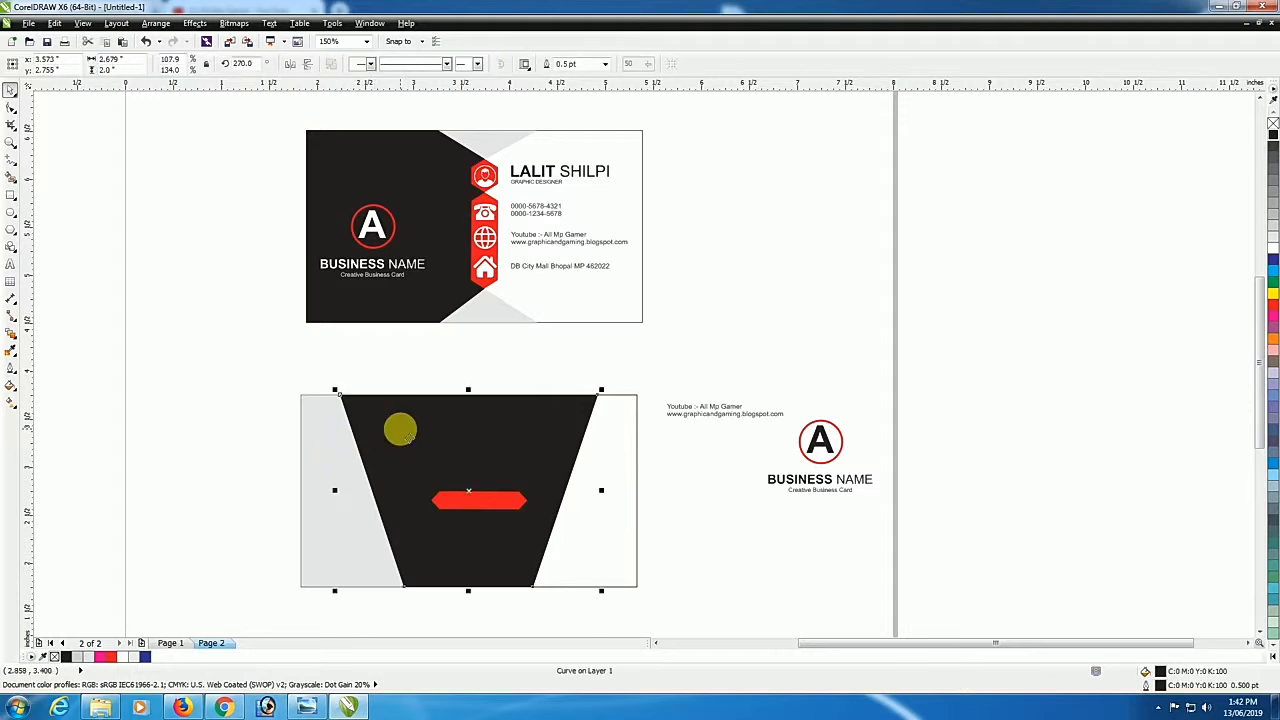
click(1273, 241)
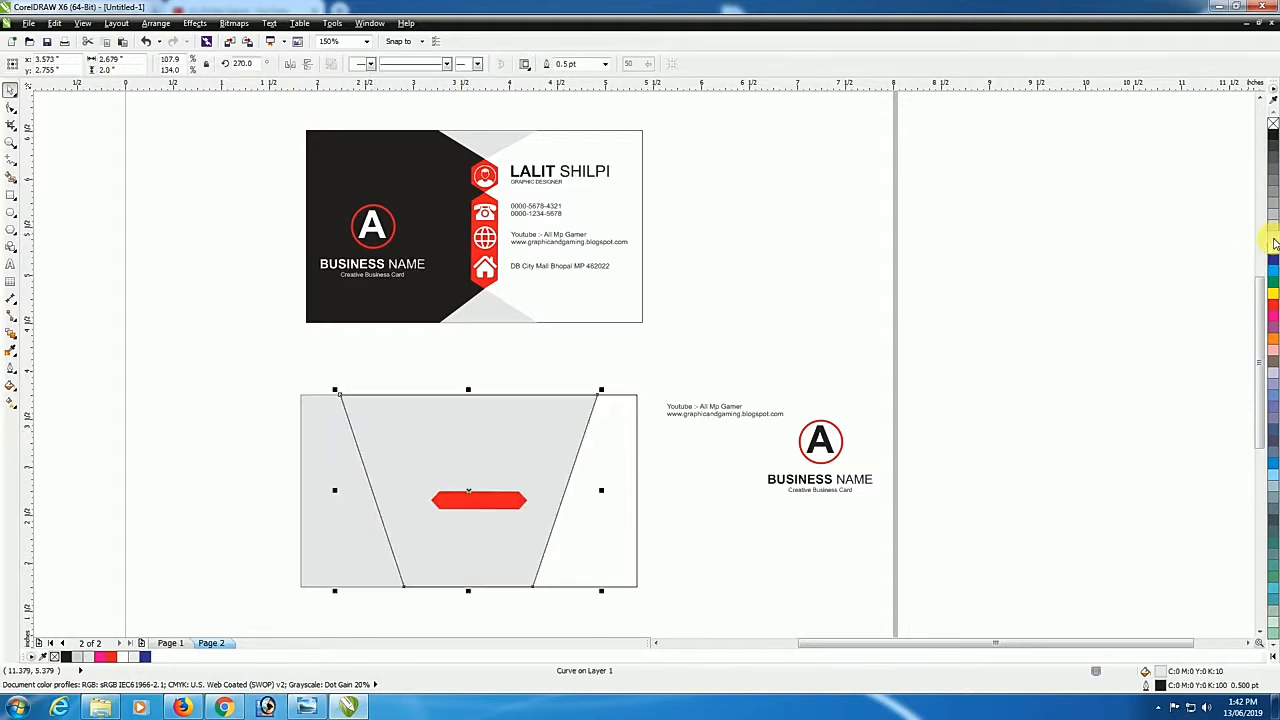
Remove the trapezoid's outline and give the gray shape beside it on the lower card a slightly lighter custom CMYK fill
right_click(1272, 123)
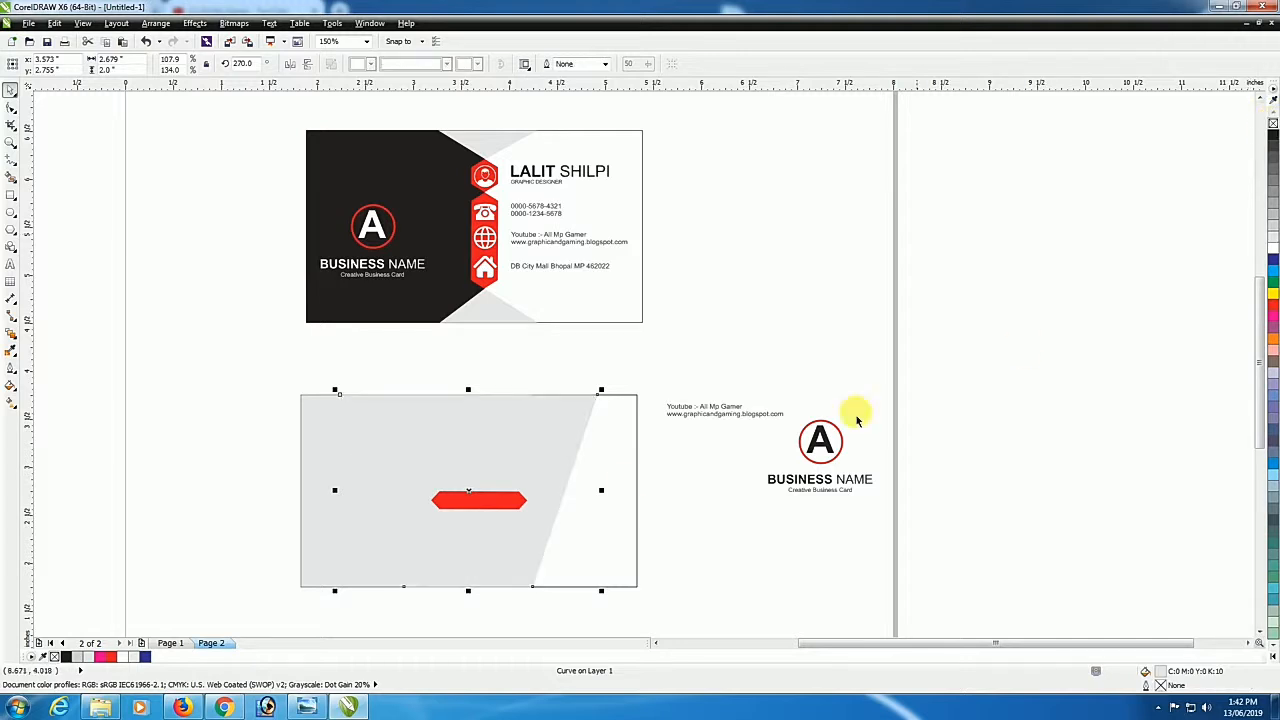
click(336, 530)
double_click(1158, 674)
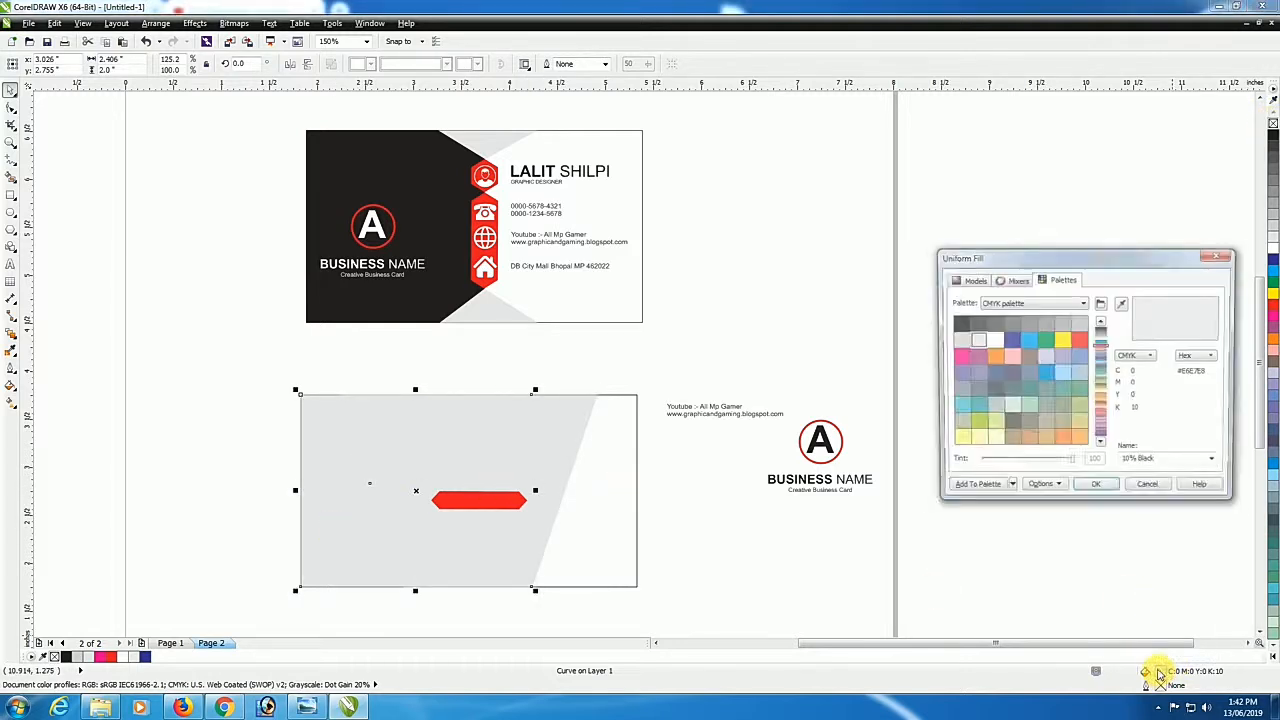
click(971, 280)
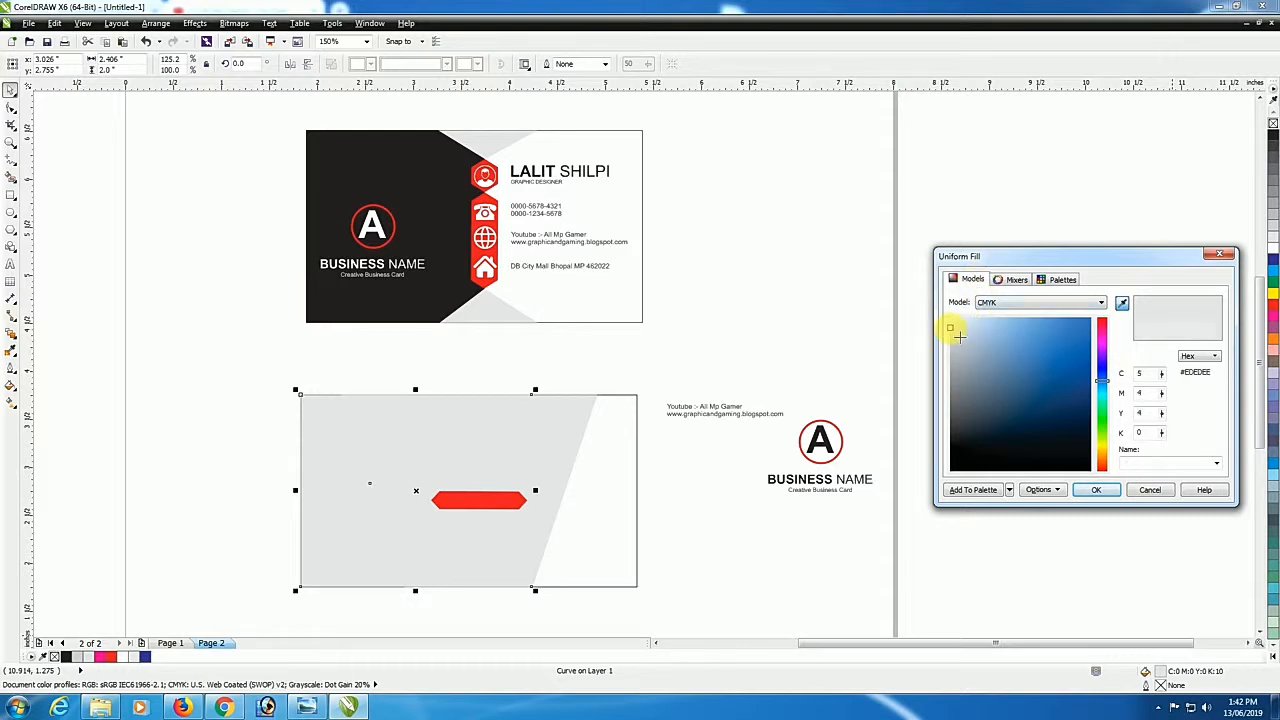
click(1096, 489)
click(1008, 426)
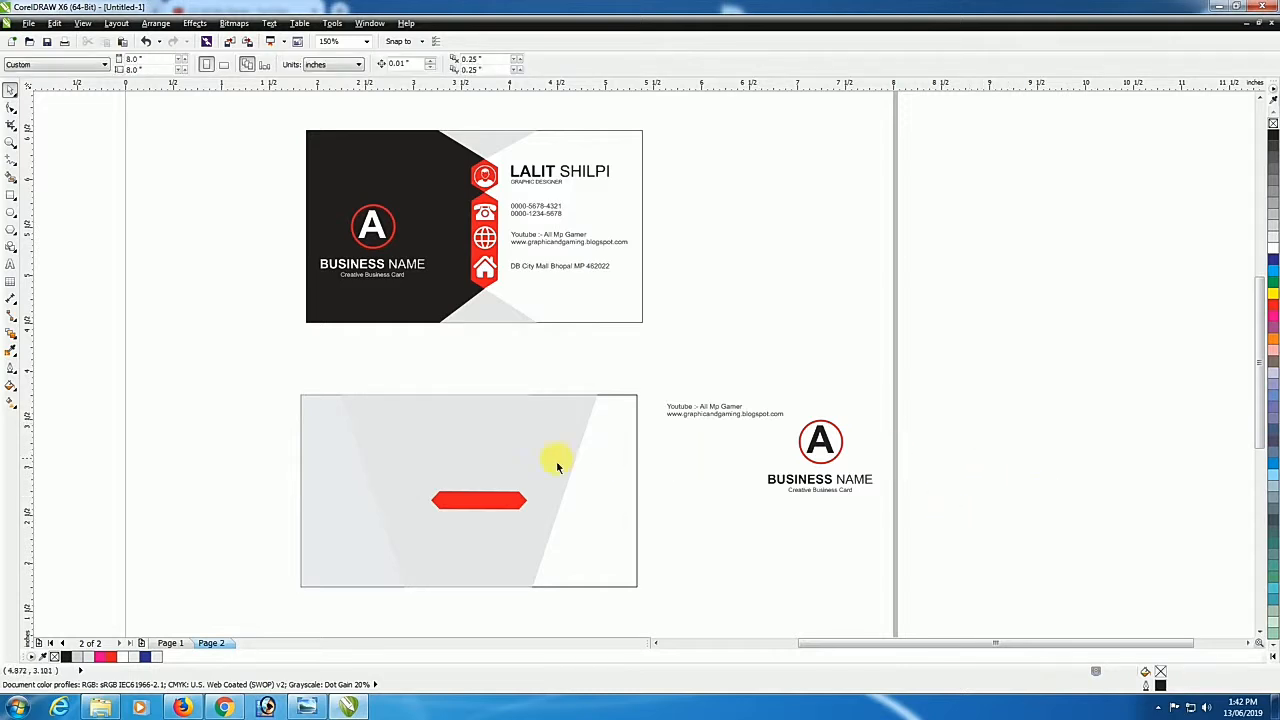
Move the red bar to the lower part of the trapezoid and widen it to about 1.36 inches
click(515, 514)
drag(511, 536, 540, 562)
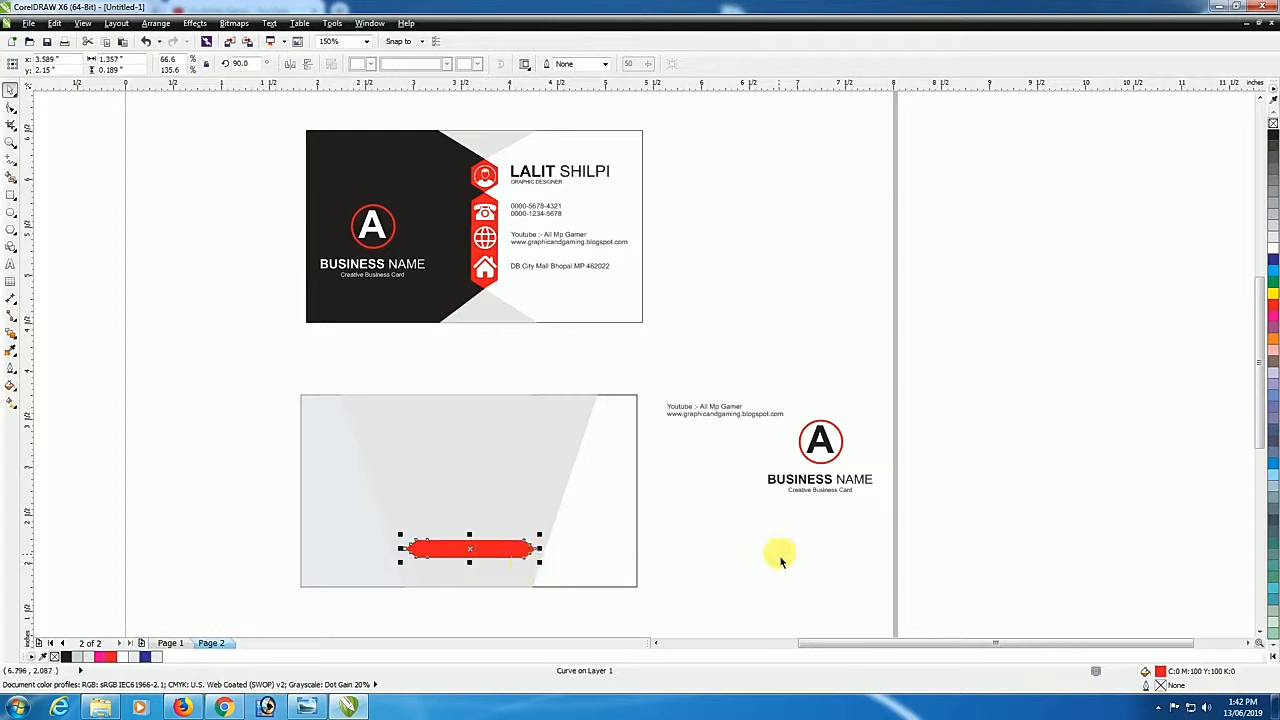
click(746, 538)
Delete the Youtube line from the loose text beside the lower card, keeping only the website address
click(707, 411)
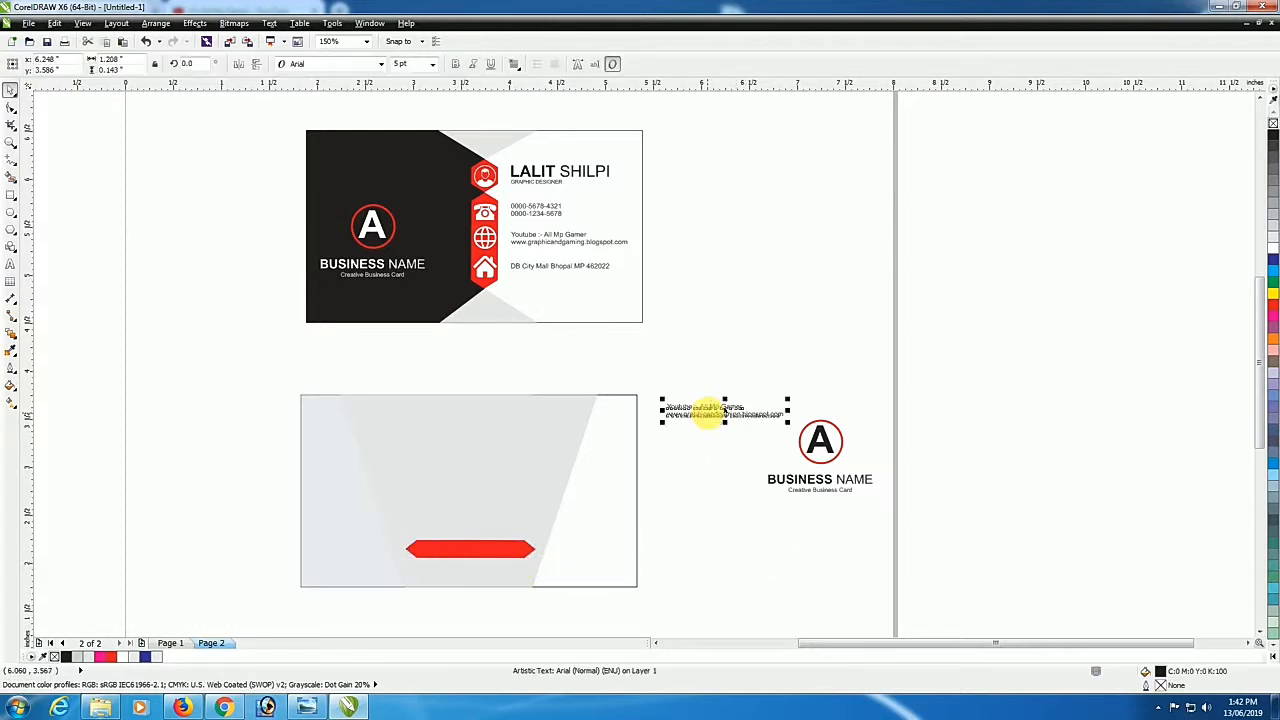
double_click(704, 417)
scroll(704, 416, up, 1)
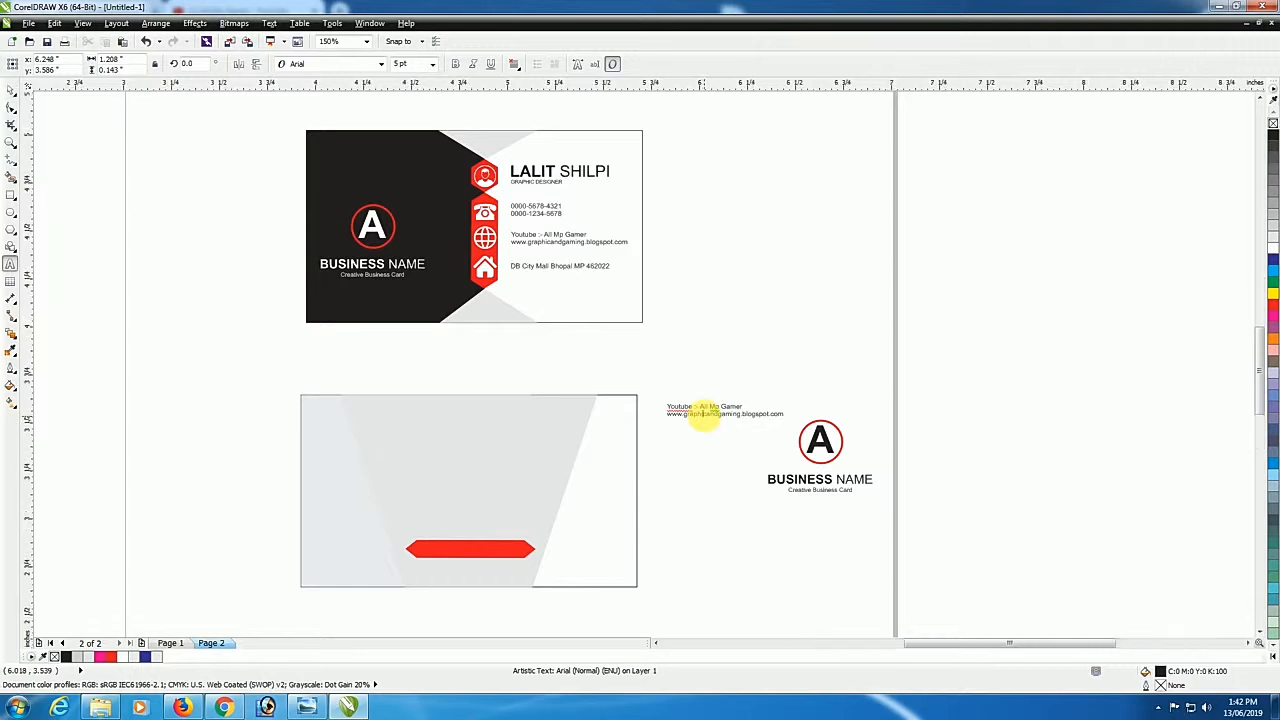
click(784, 399)
drag(781, 398, 622, 397)
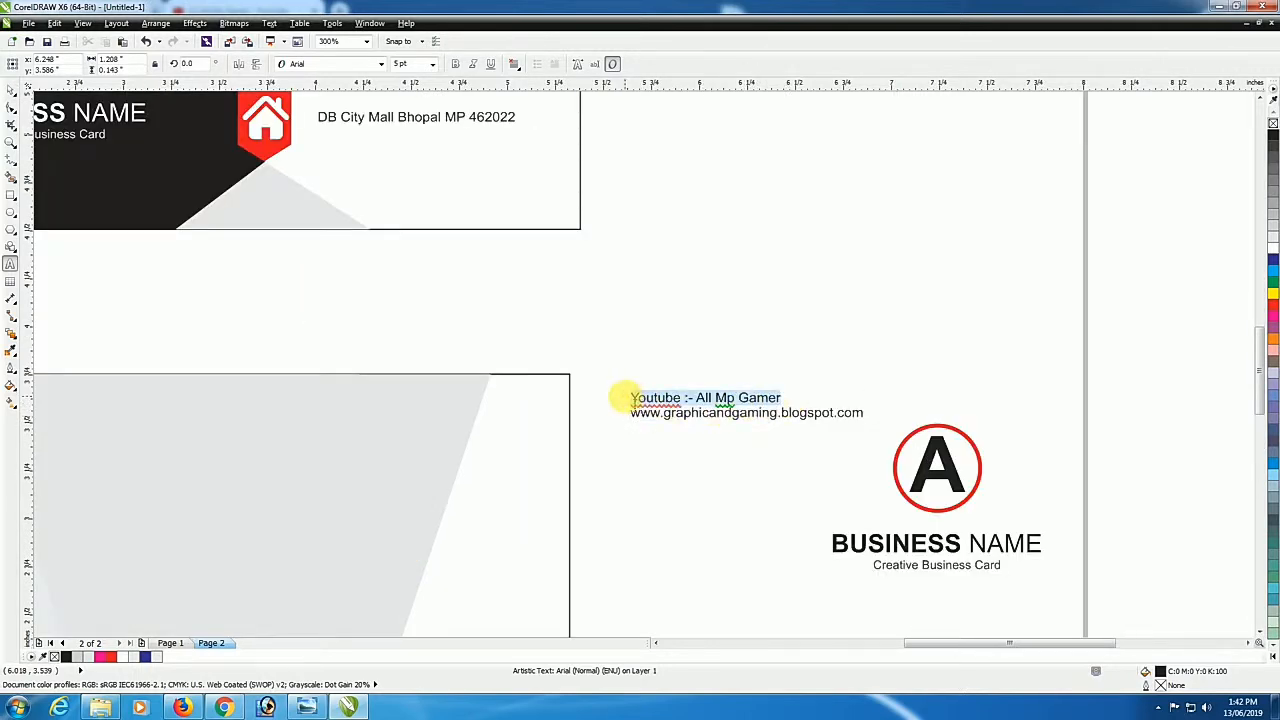
key(Delete)
key(Delete)
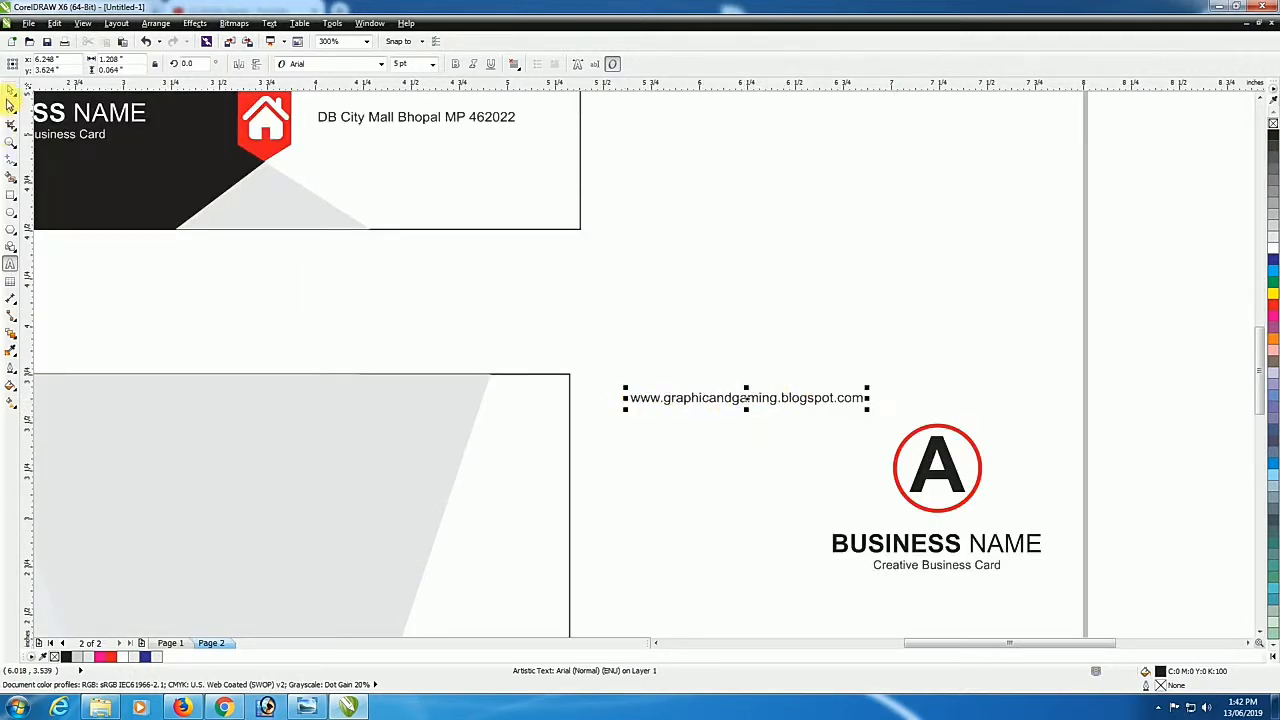
Place the website text centered on the red bar and fill it with white
click(11, 90)
scroll(577, 394, down, 2)
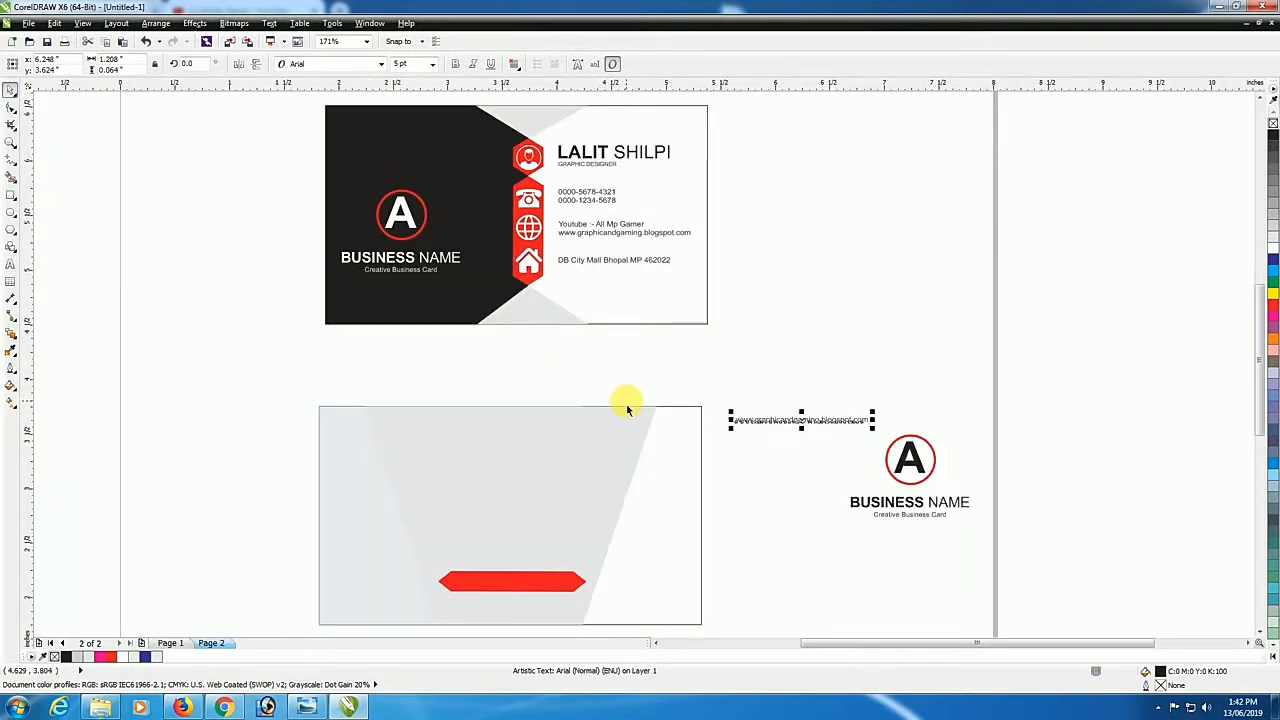
drag(803, 417, 512, 581)
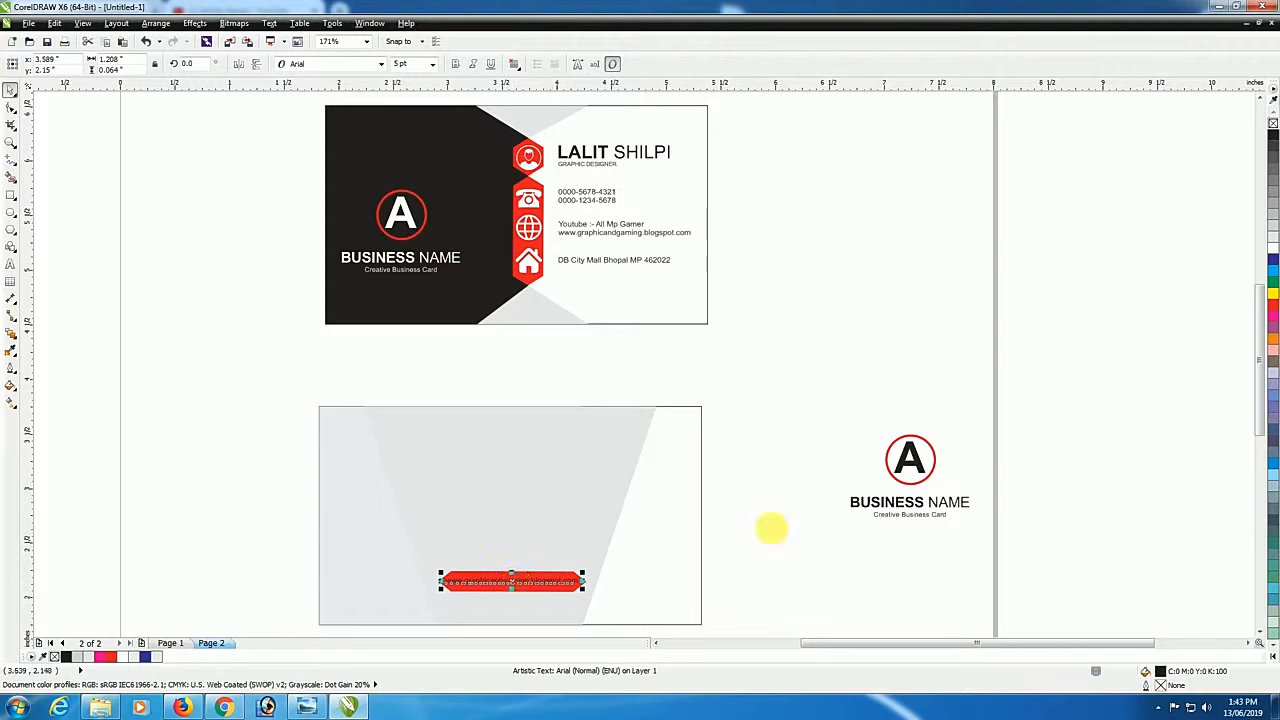
click(1270, 250)
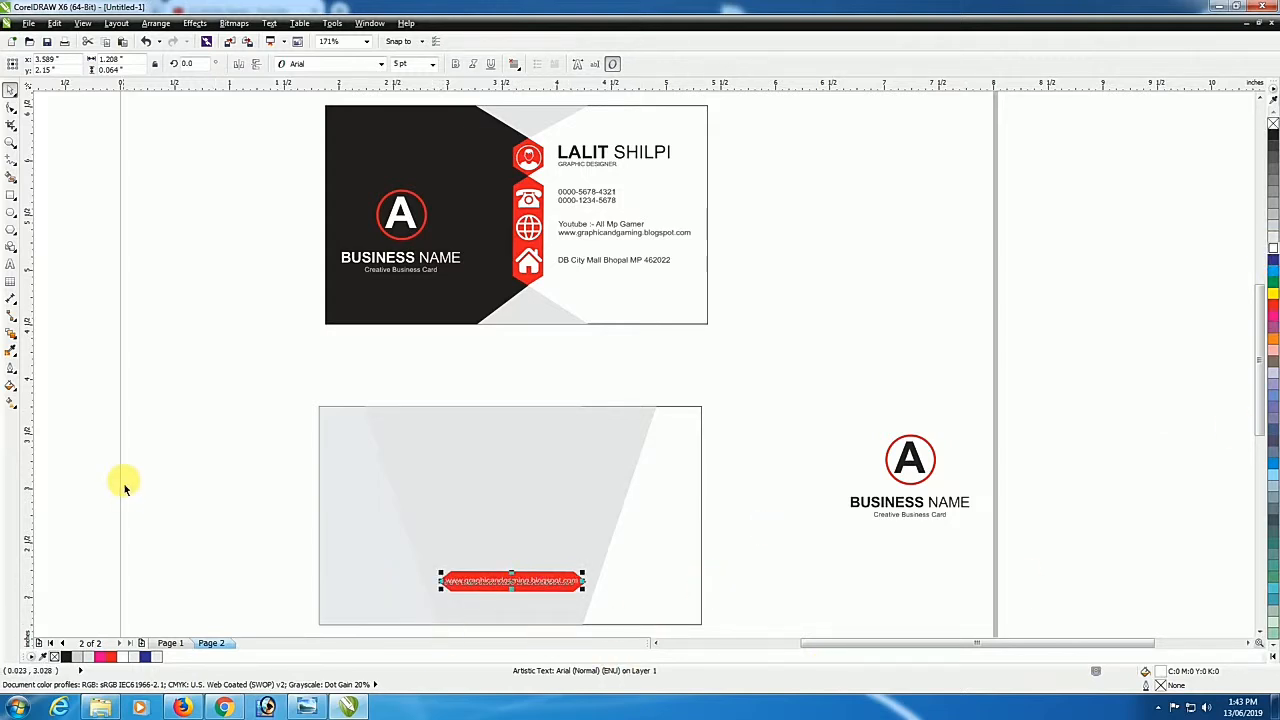
Nudge the red bar together with its website text down 0.03 inch
drag(201, 543, 670, 613)
key(Down)
key(Down)
key(Down)
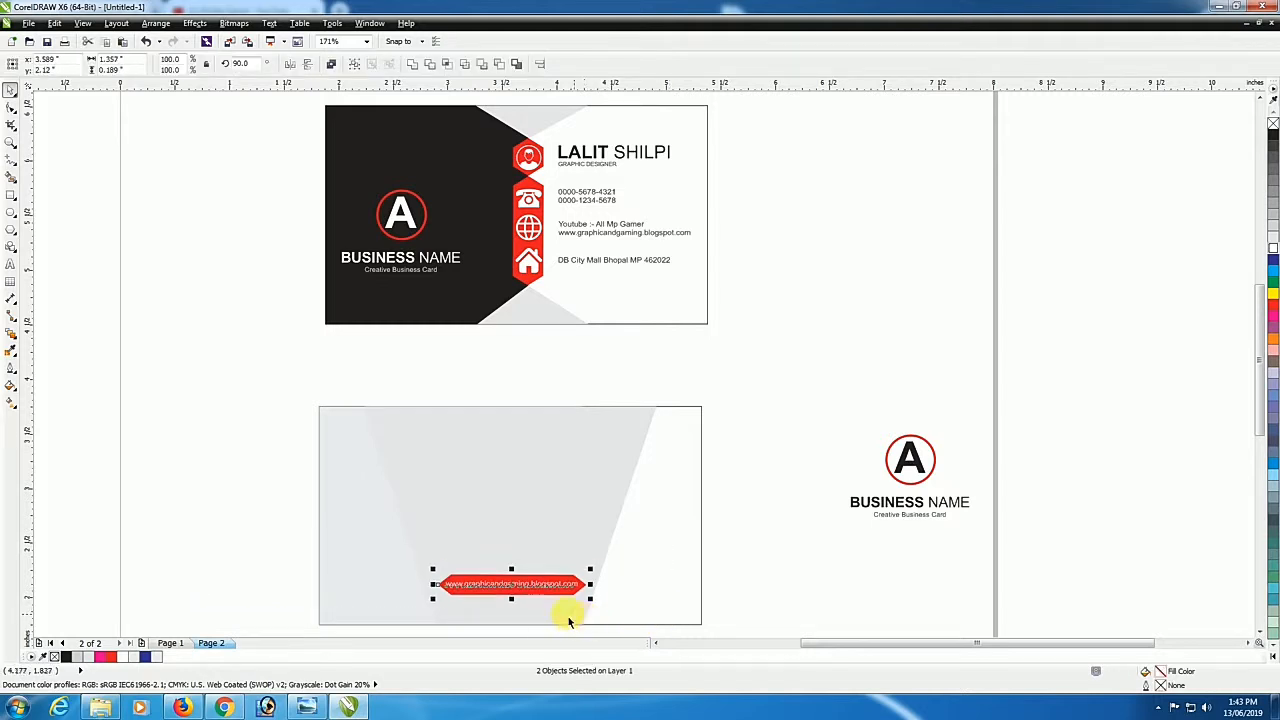
Group the red bar with its website text and center the group horizontally on the trapezoid
key(ctrl+g)
shift+click(549, 556)
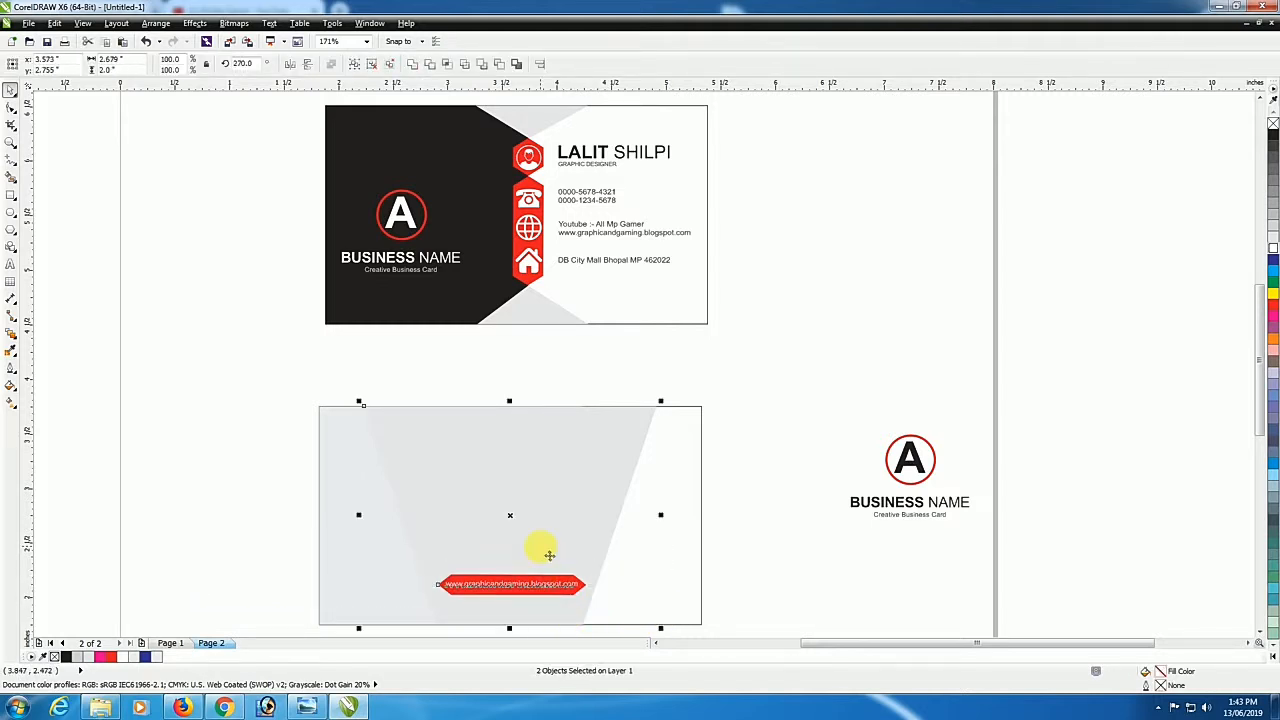
click(796, 595)
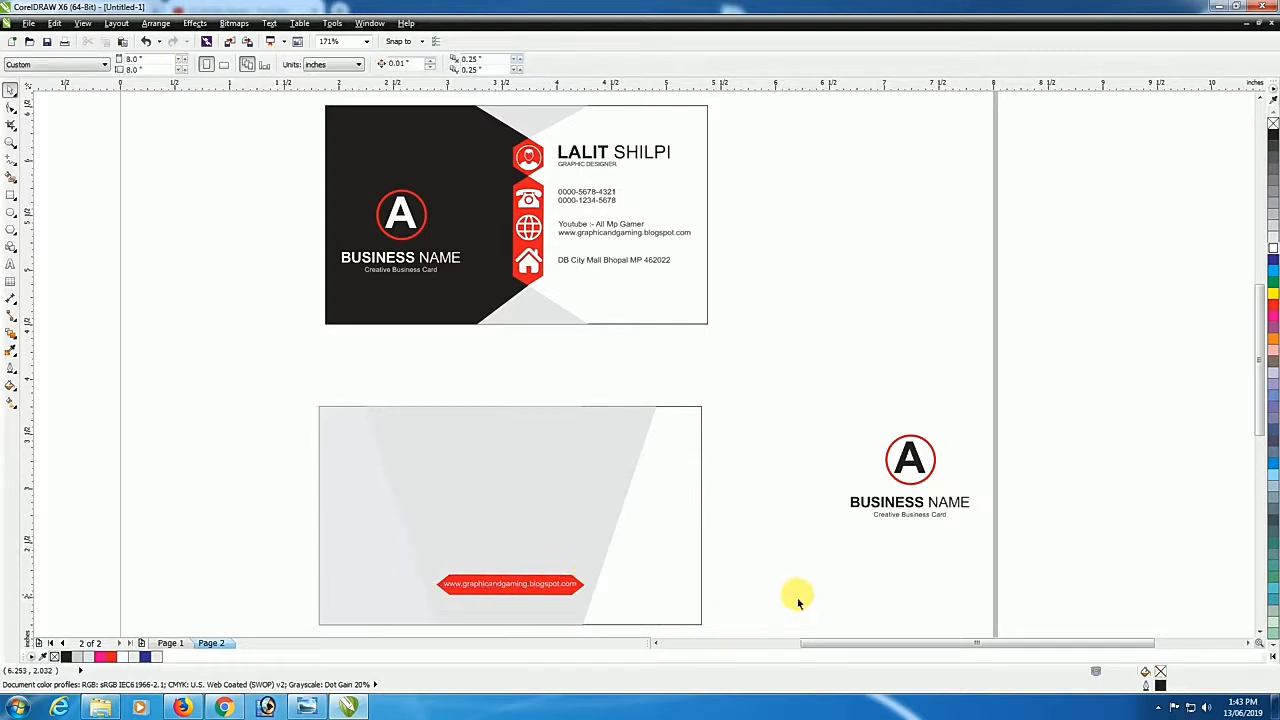
Draw a horizontal line 3.5 inches long across the lower card, running through the middle of the red bar from edge to edge
click(12, 160)
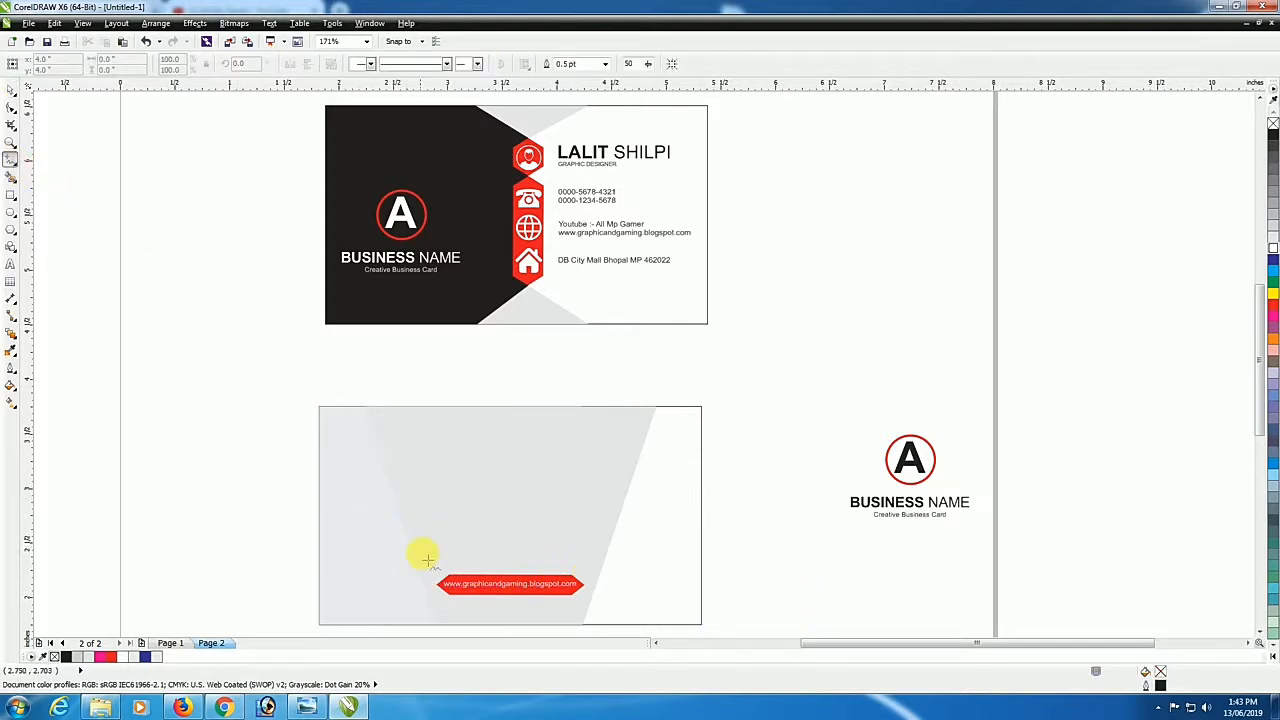
scroll(433, 586, up, 2)
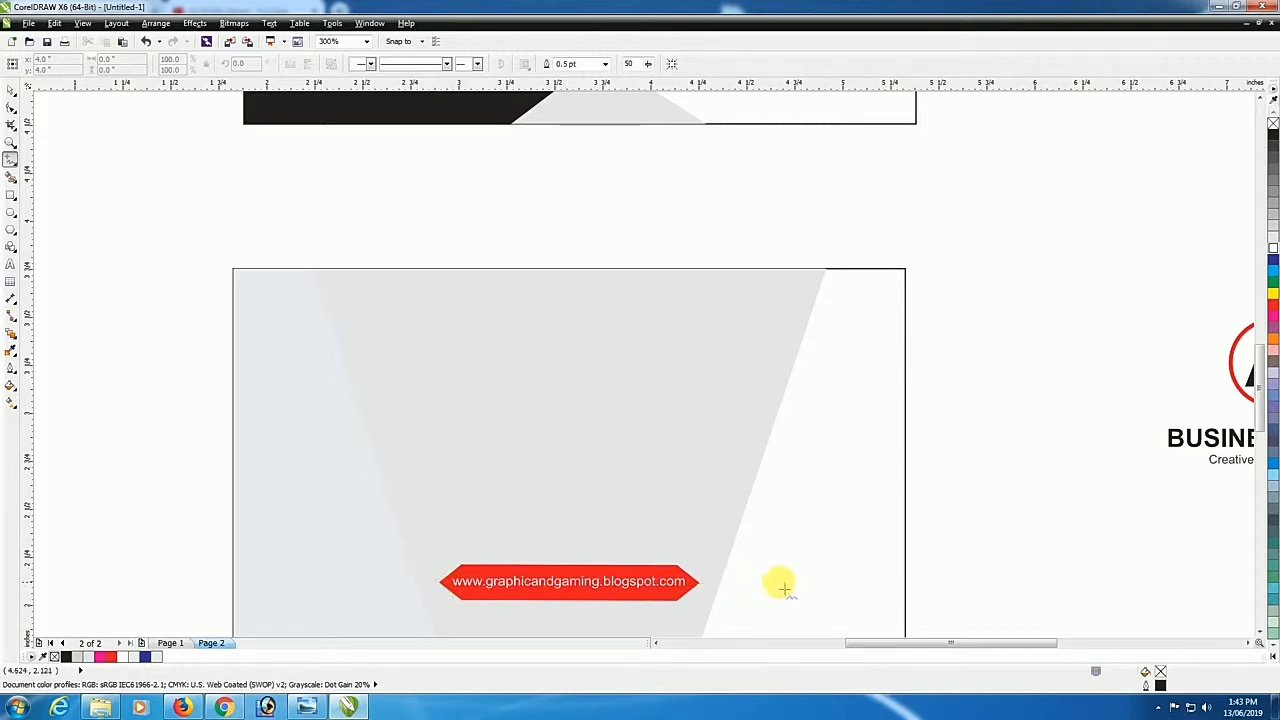
click(440, 582)
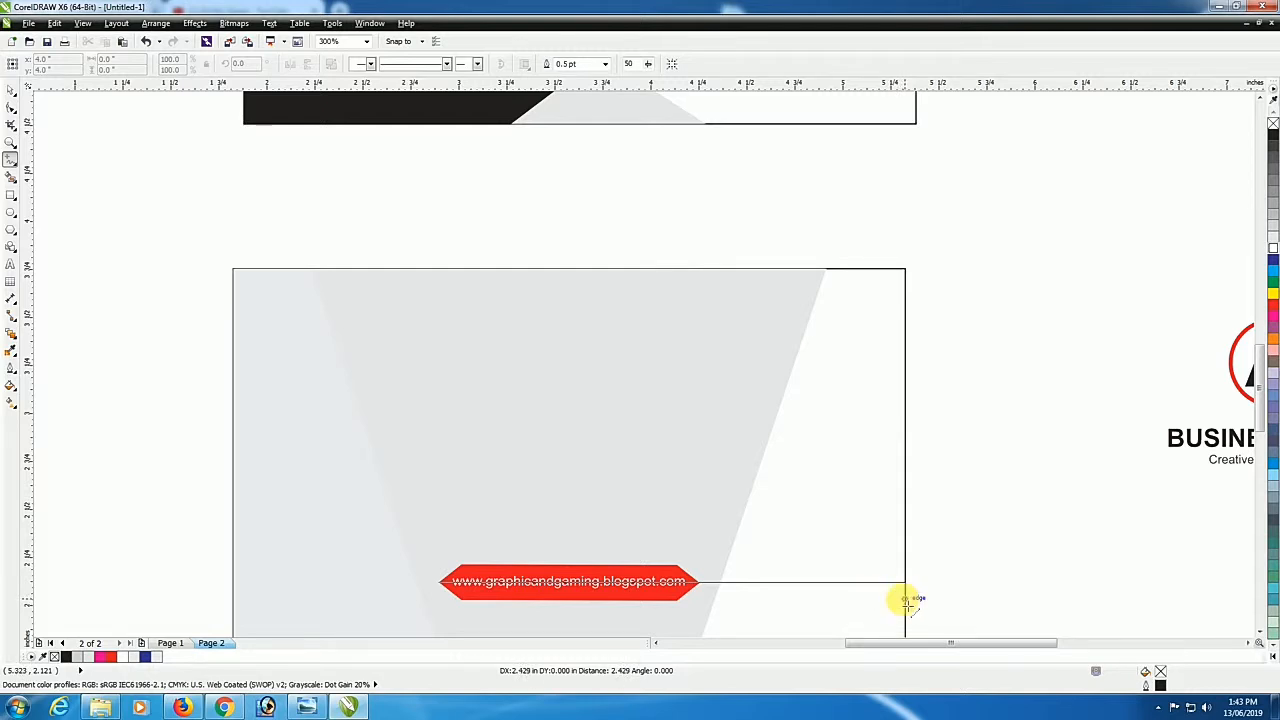
click(906, 600)
drag(432, 583, 230, 607)
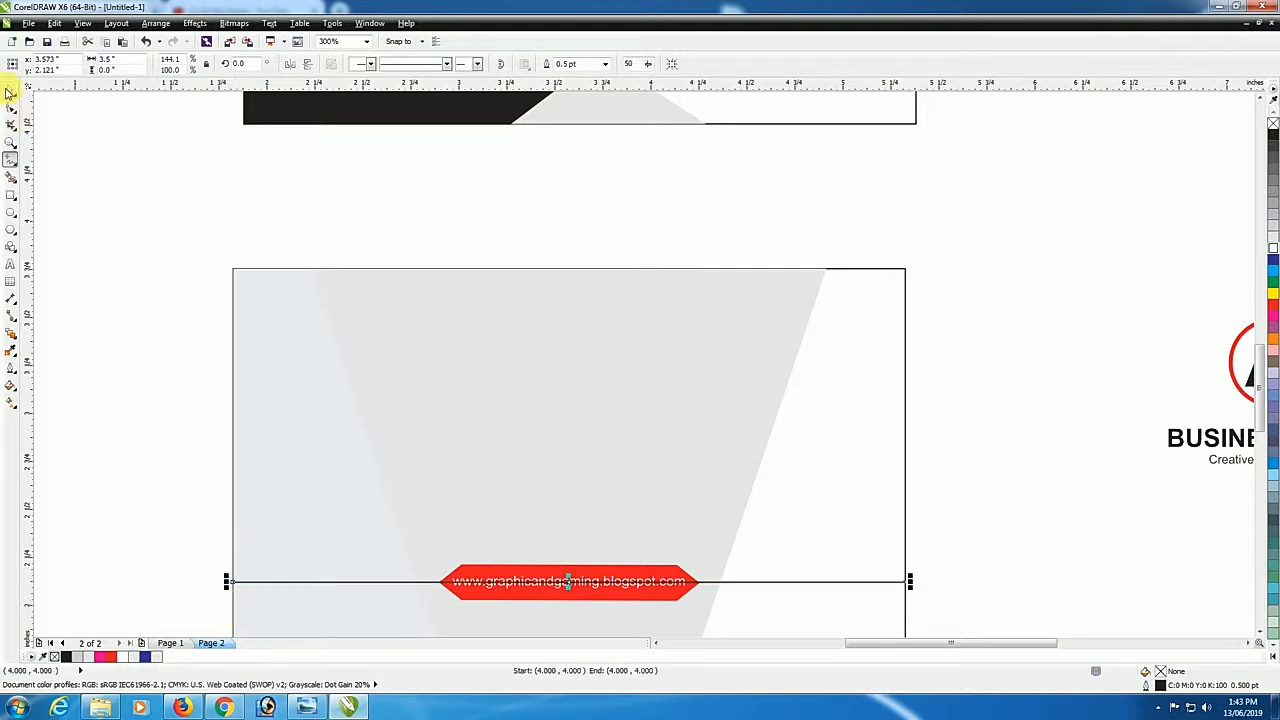
Color the outline of the horizontal line through the red bar red
click(9, 91)
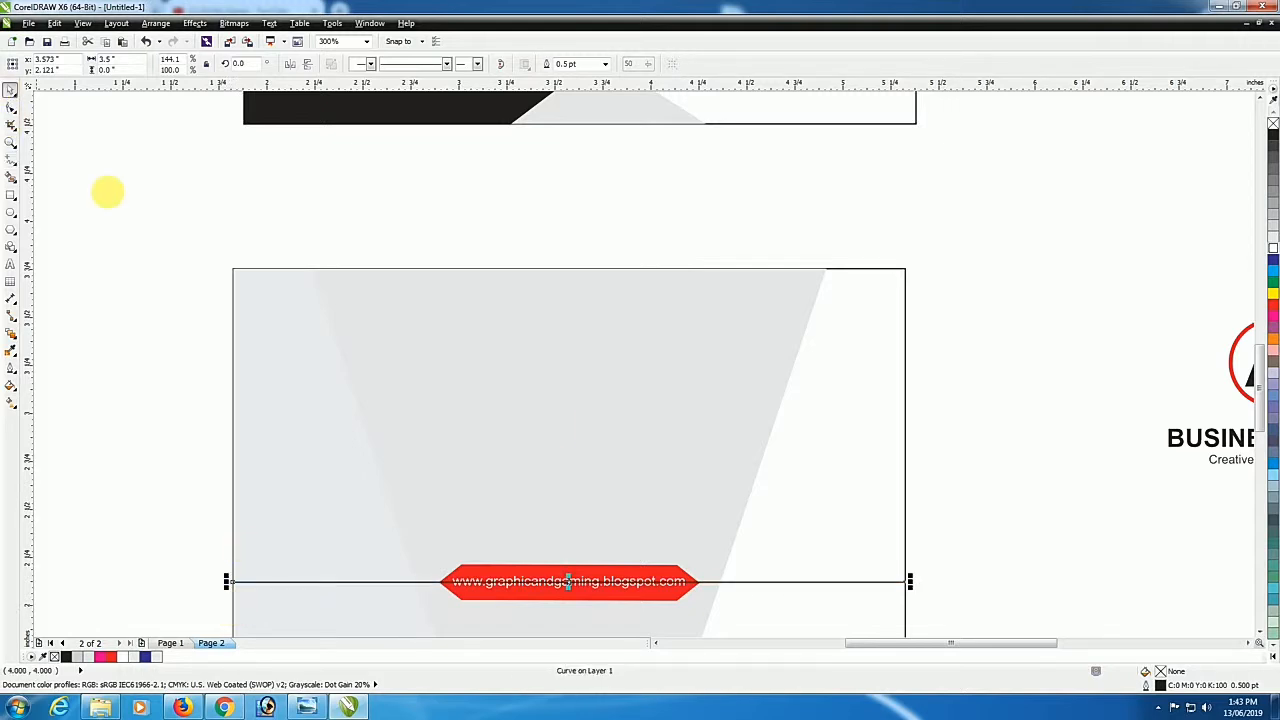
right_click(1271, 308)
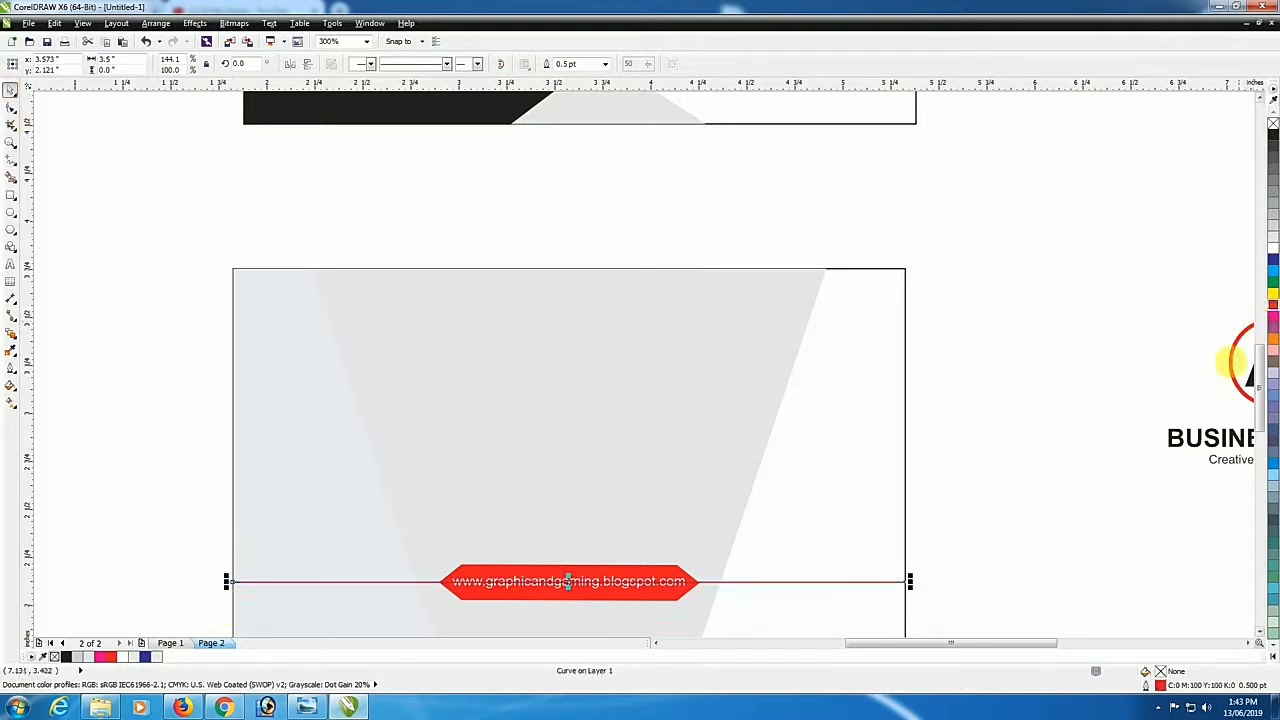
click(678, 581)
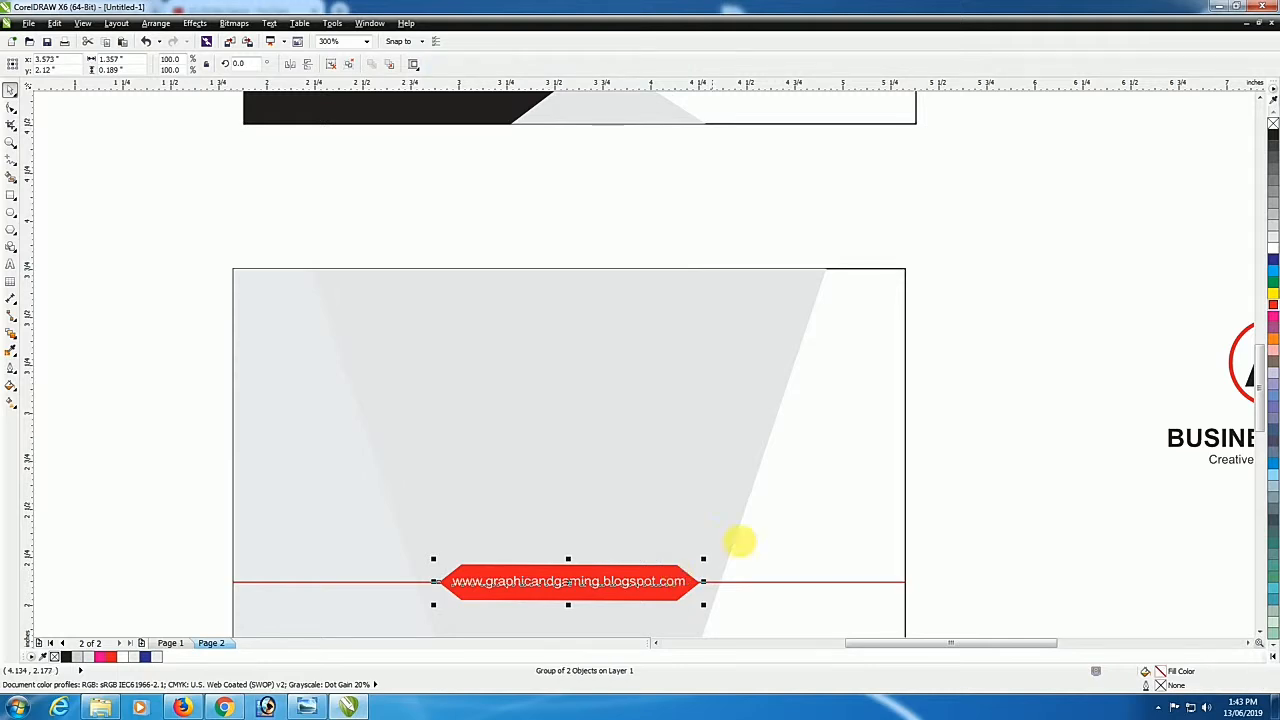
click(923, 571)
Move the logo with its business name and tagline onto the trapezoid above the red bar and center them horizontally on it
scroll(923, 571, down, 2)
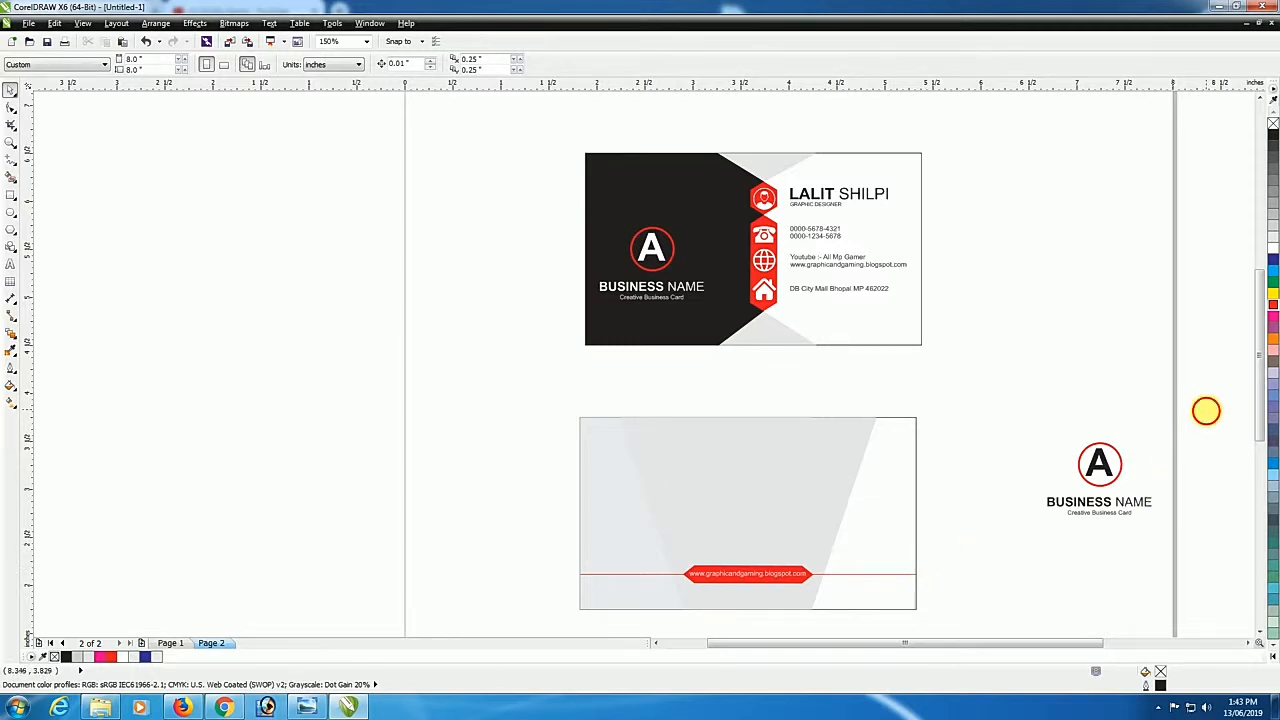
drag(1205, 410, 988, 558)
drag(1106, 475, 744, 491)
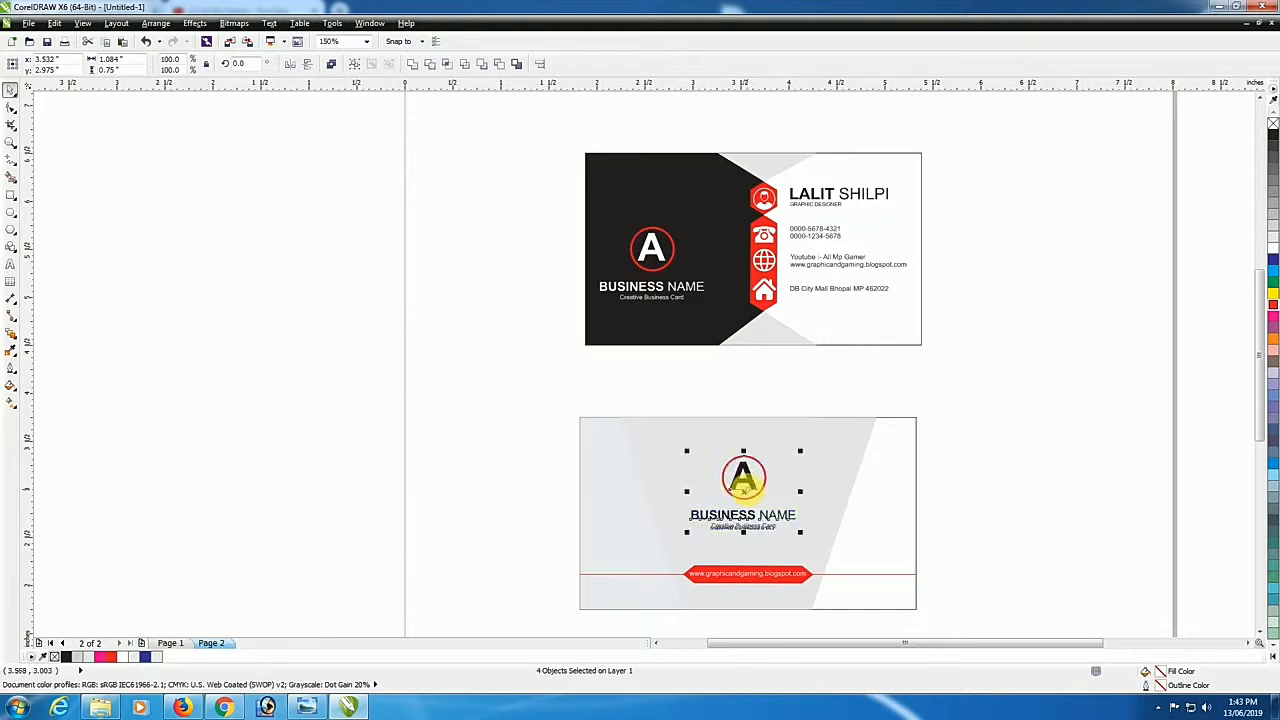
shift+click(825, 485)
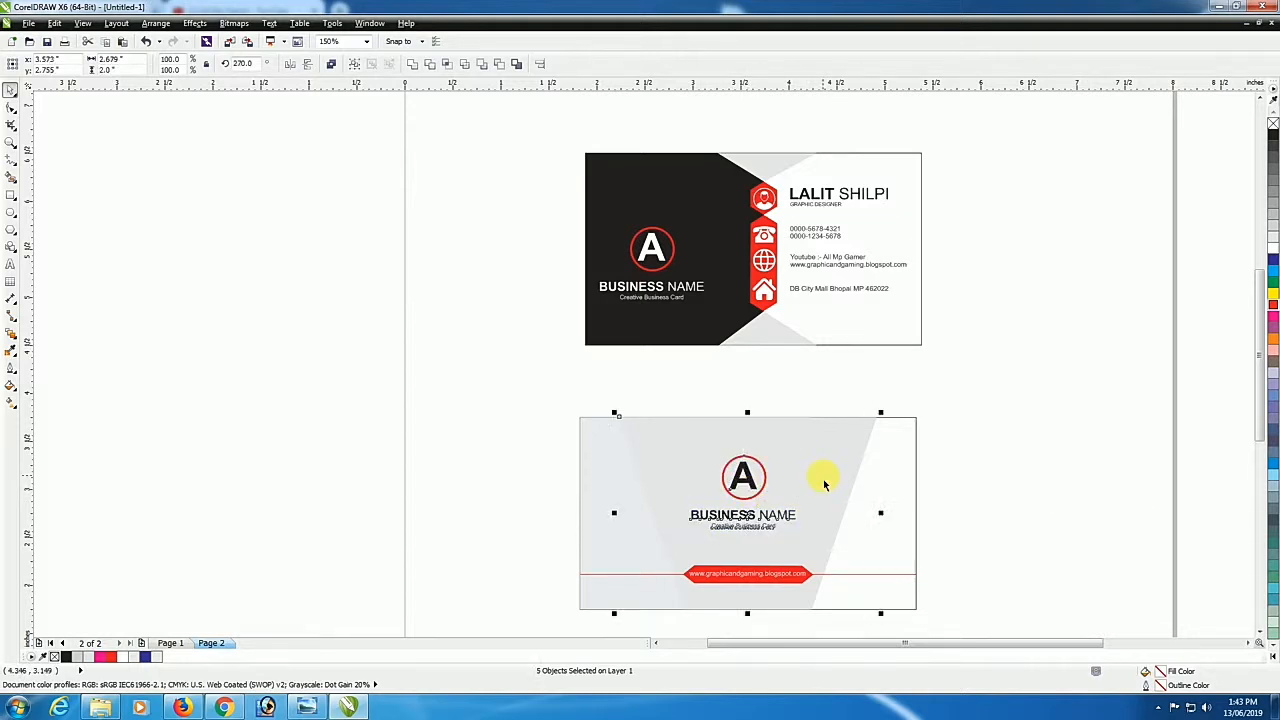
key(c)
click(1037, 485)
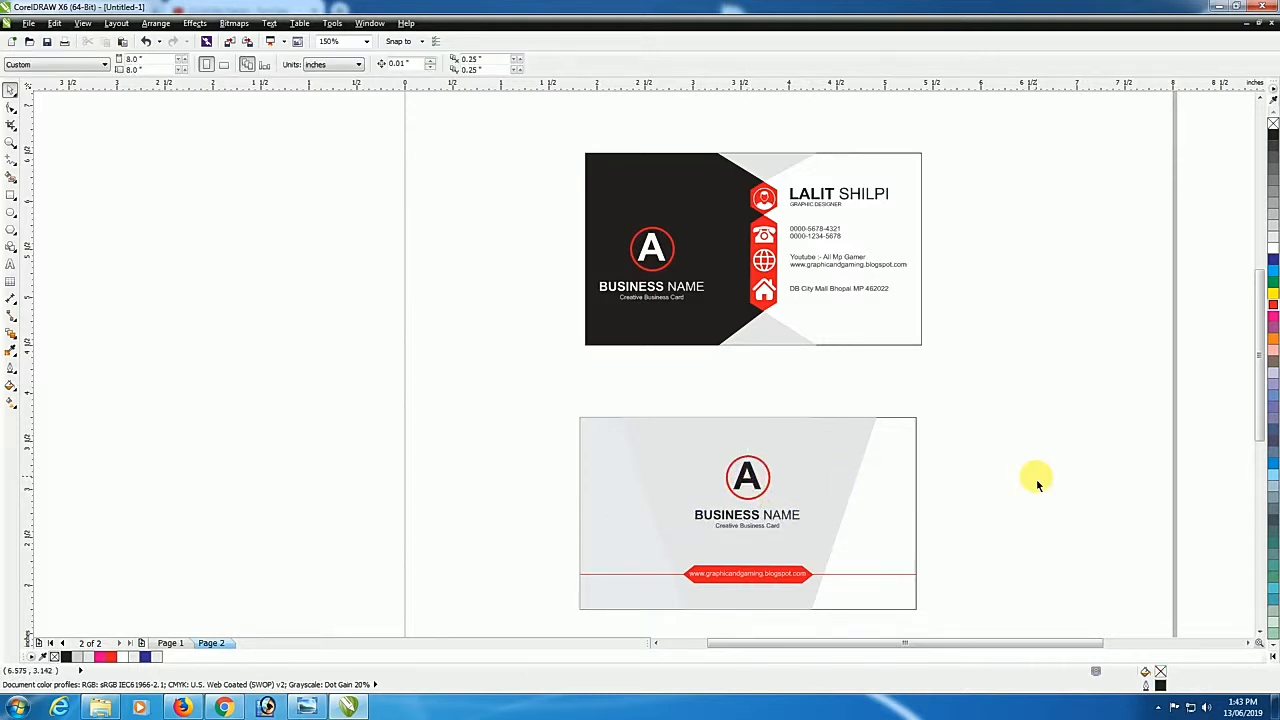
Group all nine objects of the lower card and move the group up about 0.6 inch, just below the upper card
scroll(1000, 449, down, 2)
drag(1047, 410, 722, 578)
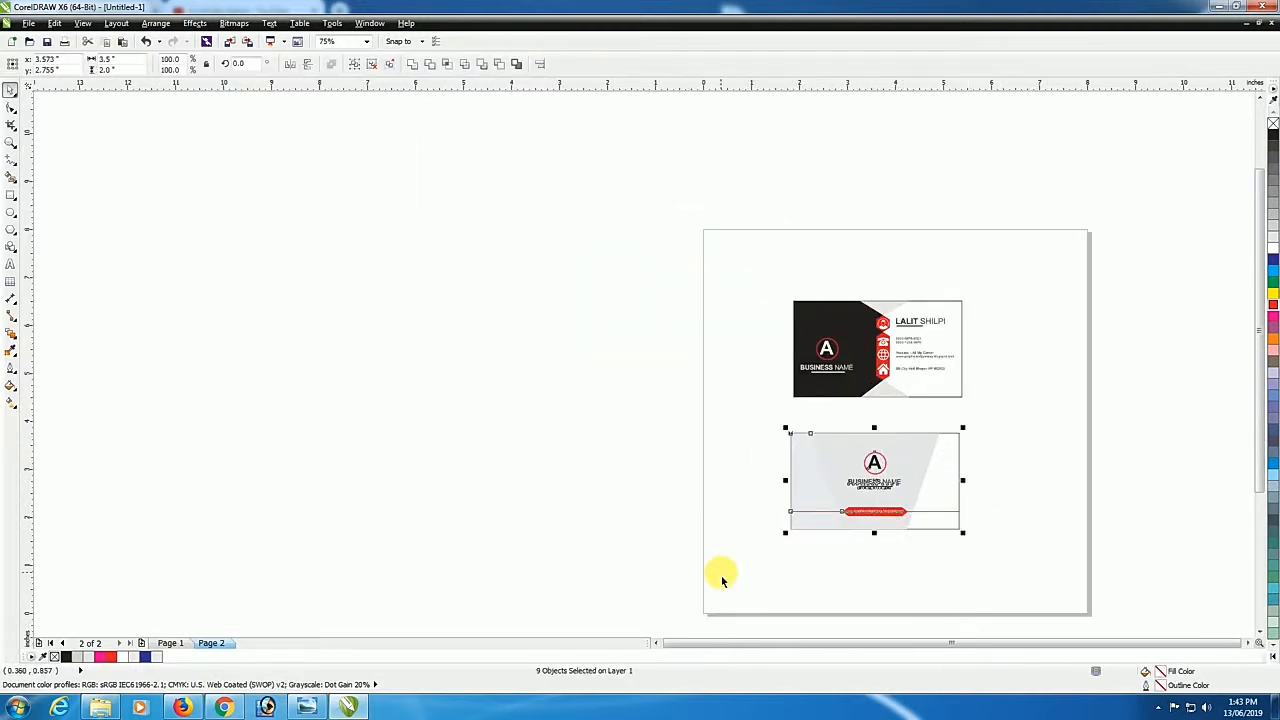
key(ctrl+g)
drag(871, 486, 879, 472)
scroll(893, 436, up, 2)
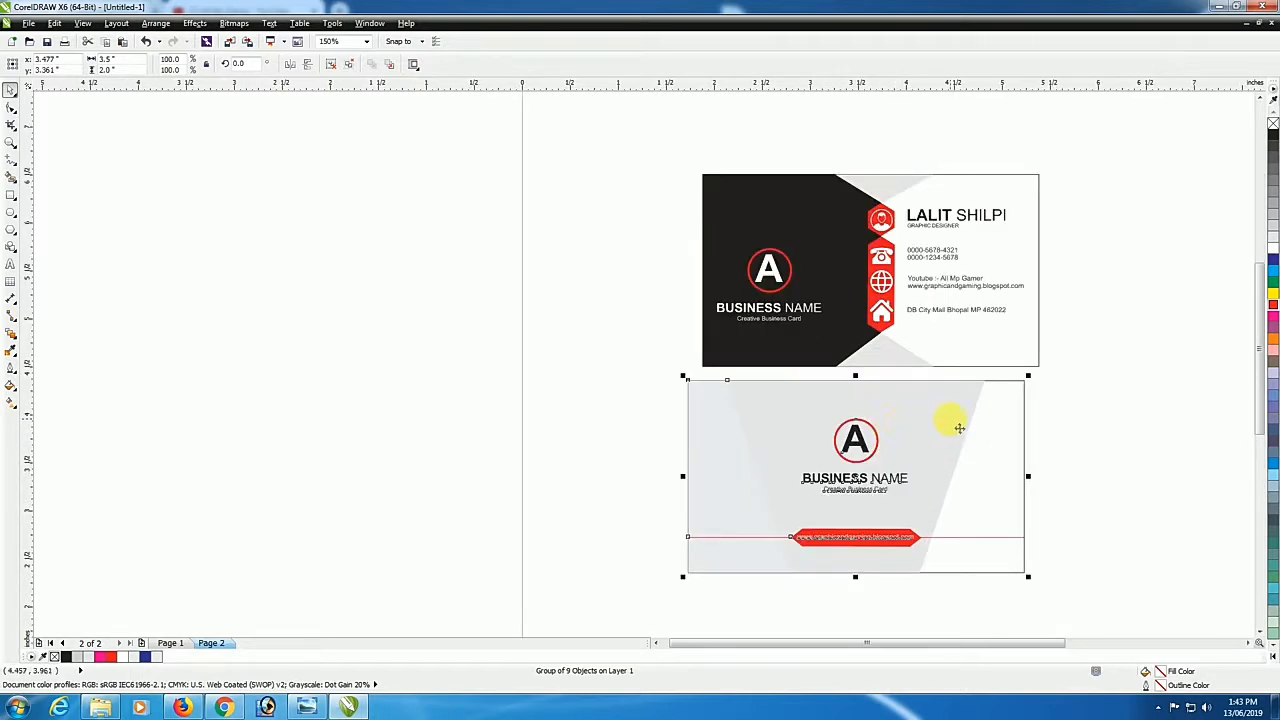
Nudge the grouped lower card about 0.25 inch to the right beneath the upper card
key(Right)
key(Right)
key(Right)
key(Right)
key(Right)
key(Right)
key(Right)
key(Right)
key(Right)
key(Right)
key(Right)
key(Right)
key(Right)
key(Right)
key(Right)
key(Right)
key(Right)
key(Right)
key(Right)
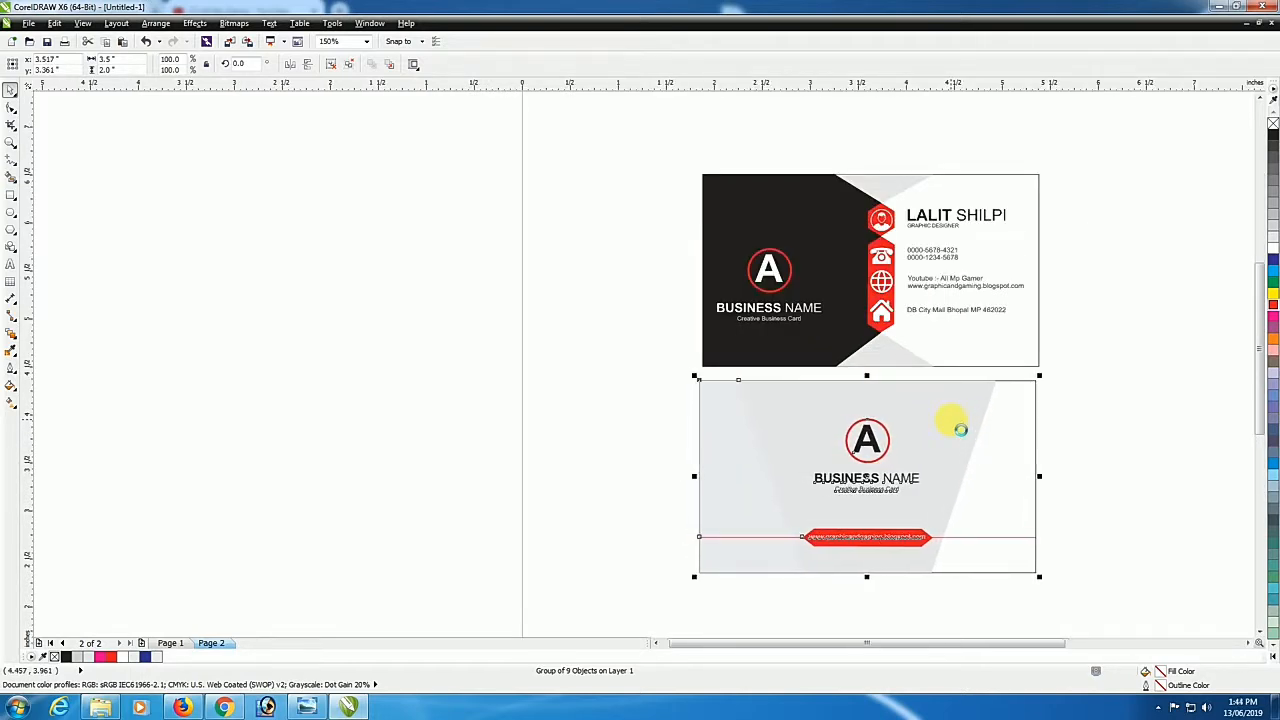
key(Right)
key(Right)
key(Right)
key(Right)
key(Right)
key(Right)
key(Right)
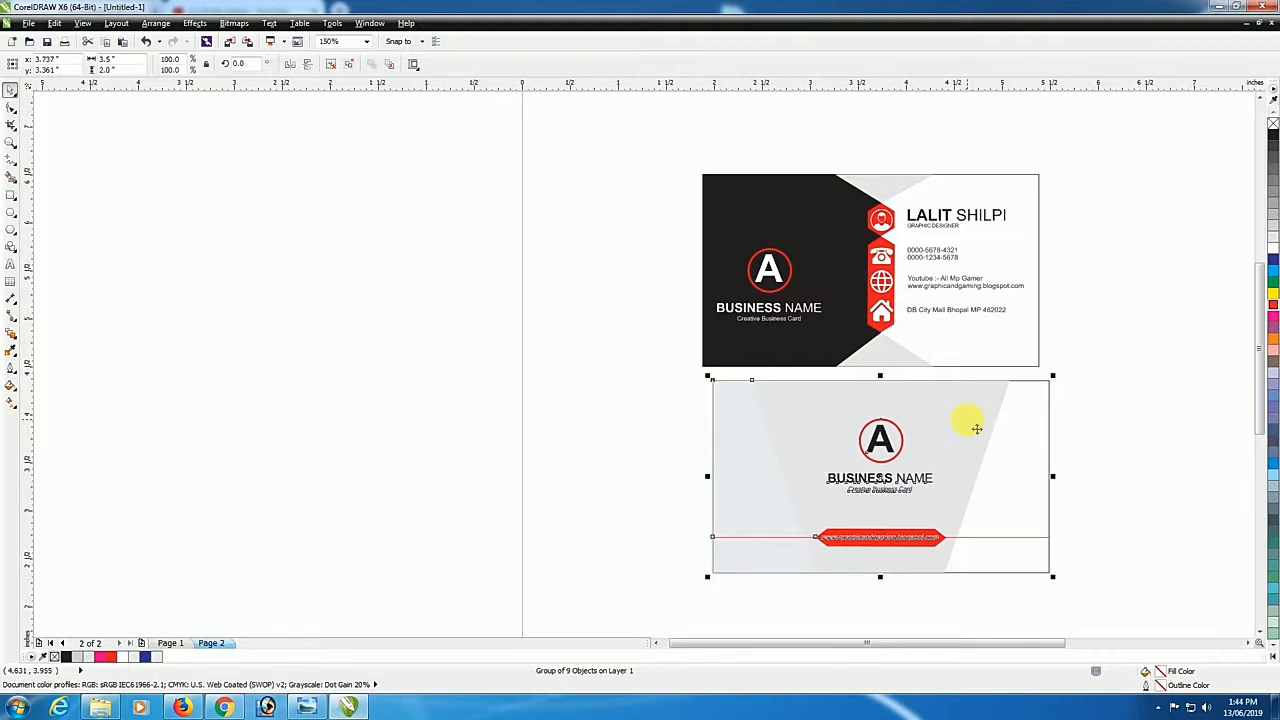
key(Left)
Ungroup the lower card and select its border rectangle
right_click(975, 426)
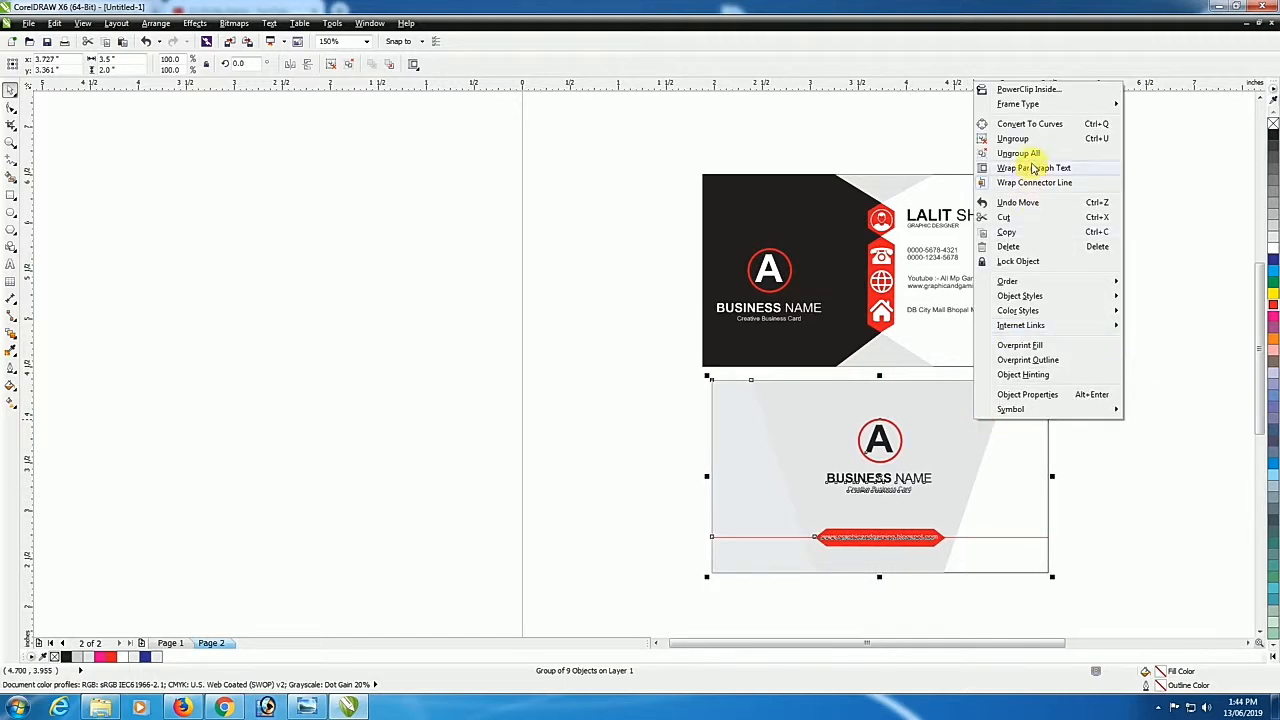
click(1010, 138)
click(1034, 443)
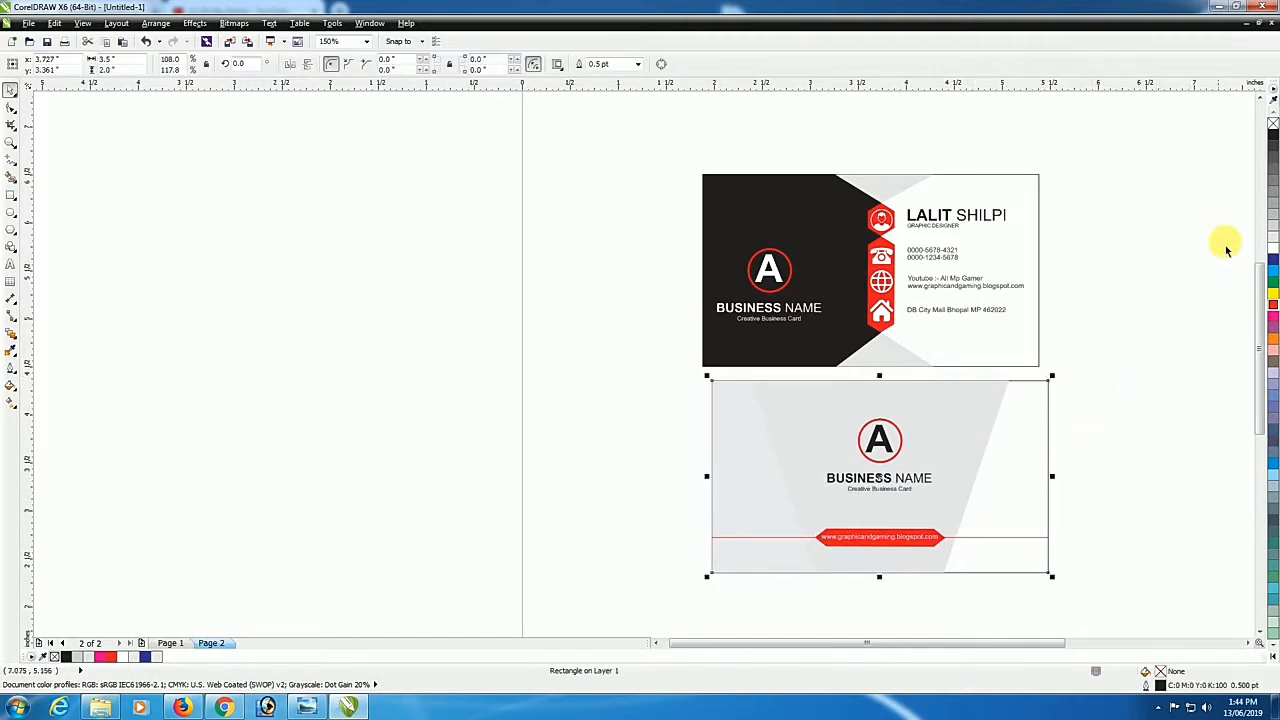
click(1034, 244)
right_click(1033, 240)
click(1090, 199)
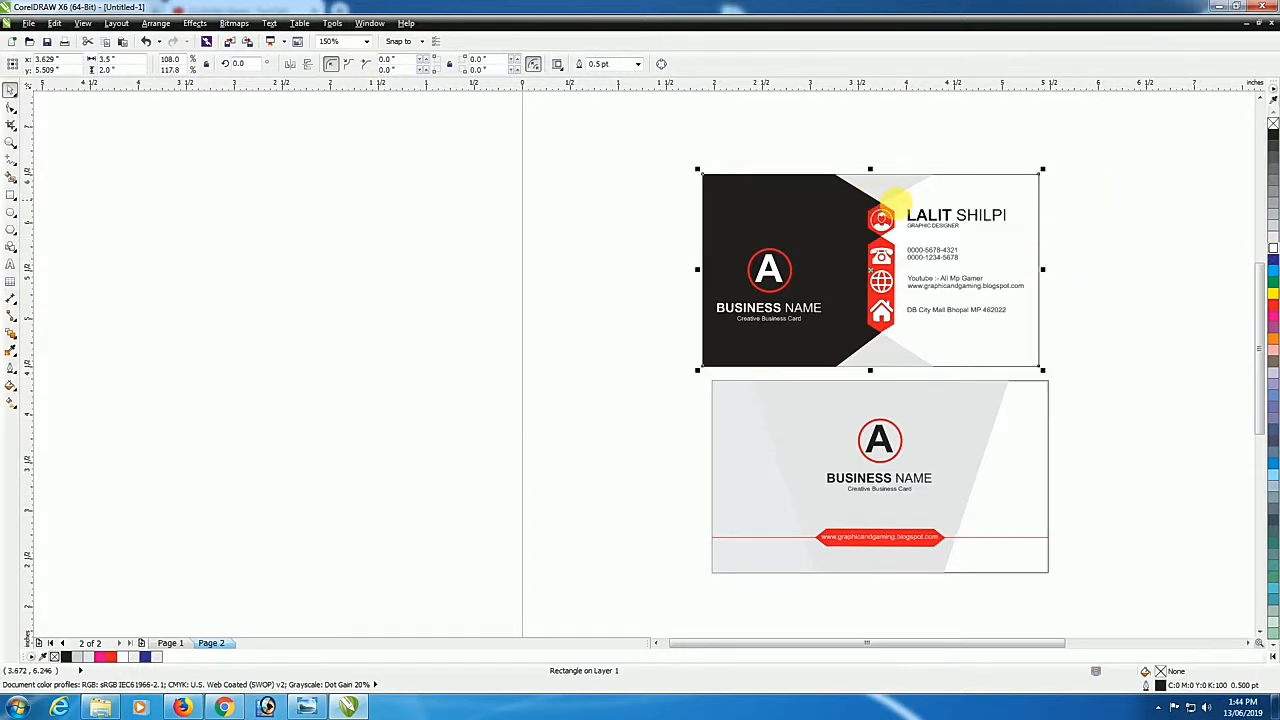
click(1038, 205)
click(1005, 216)
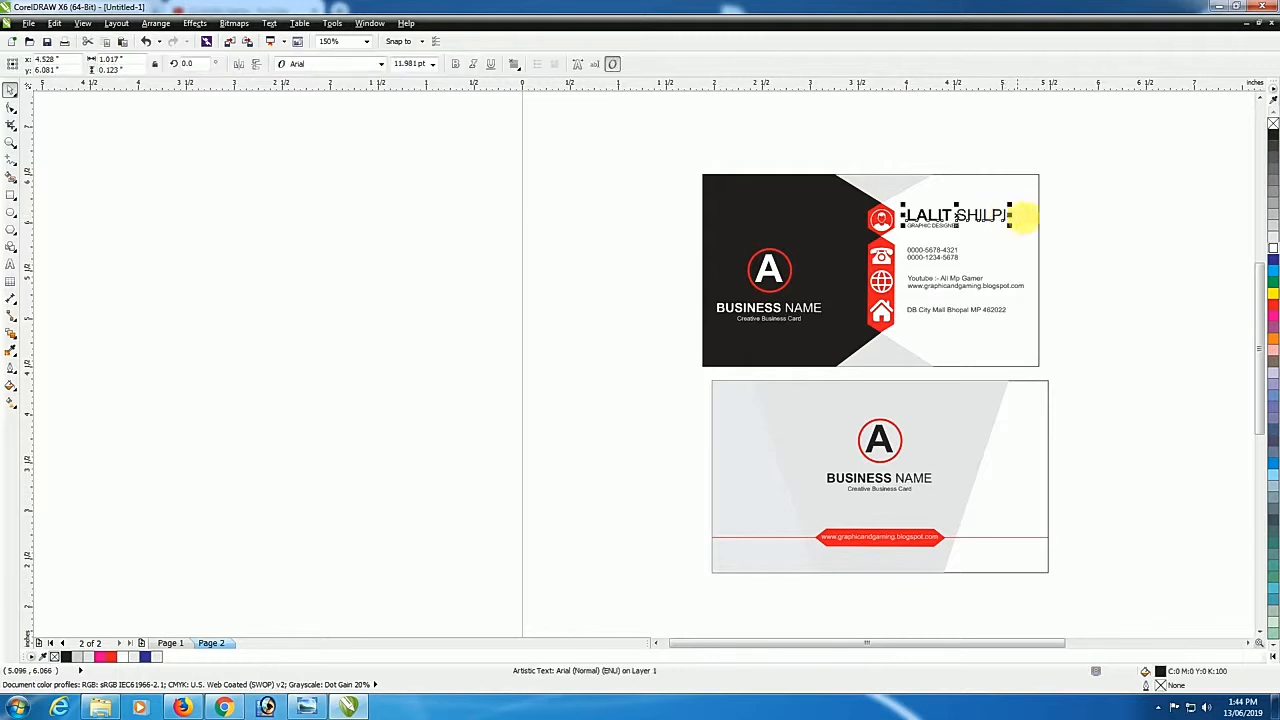
click(1040, 218)
click(1140, 266)
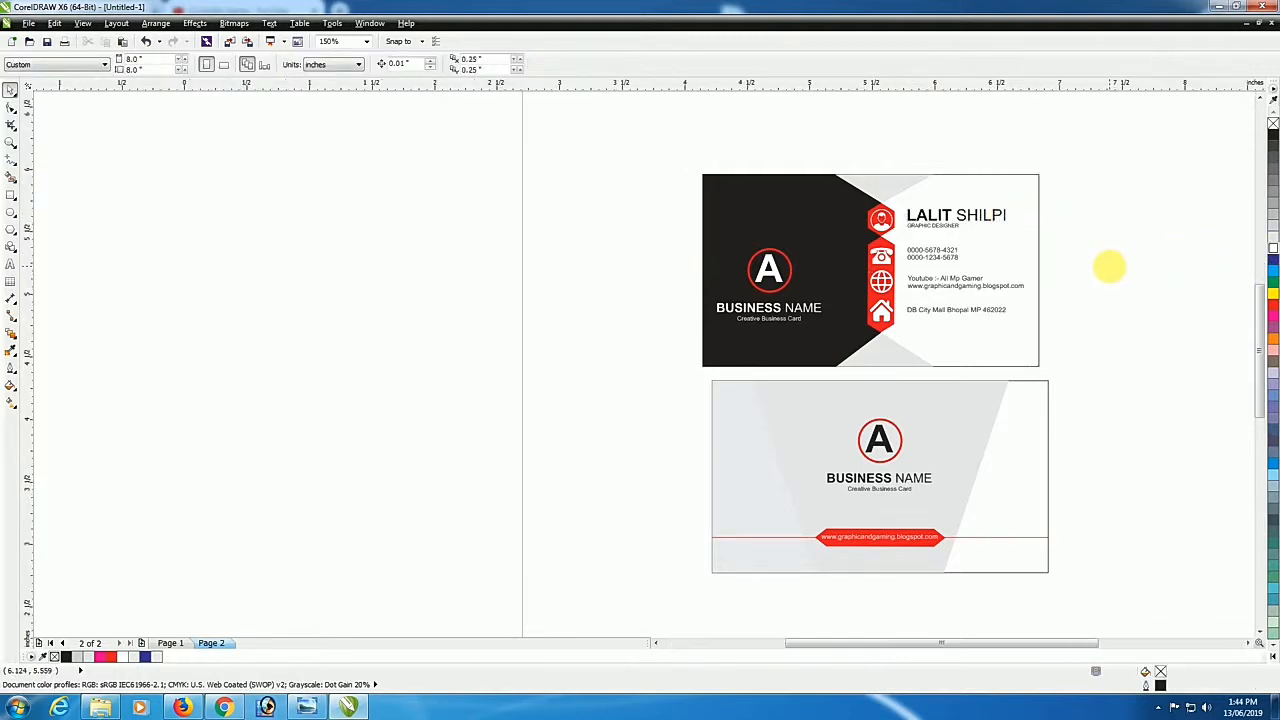
Add a background rectangle matching the 8 by 8 inch page, and group all objects of both business cards together
scroll(1109, 266, down, 3)
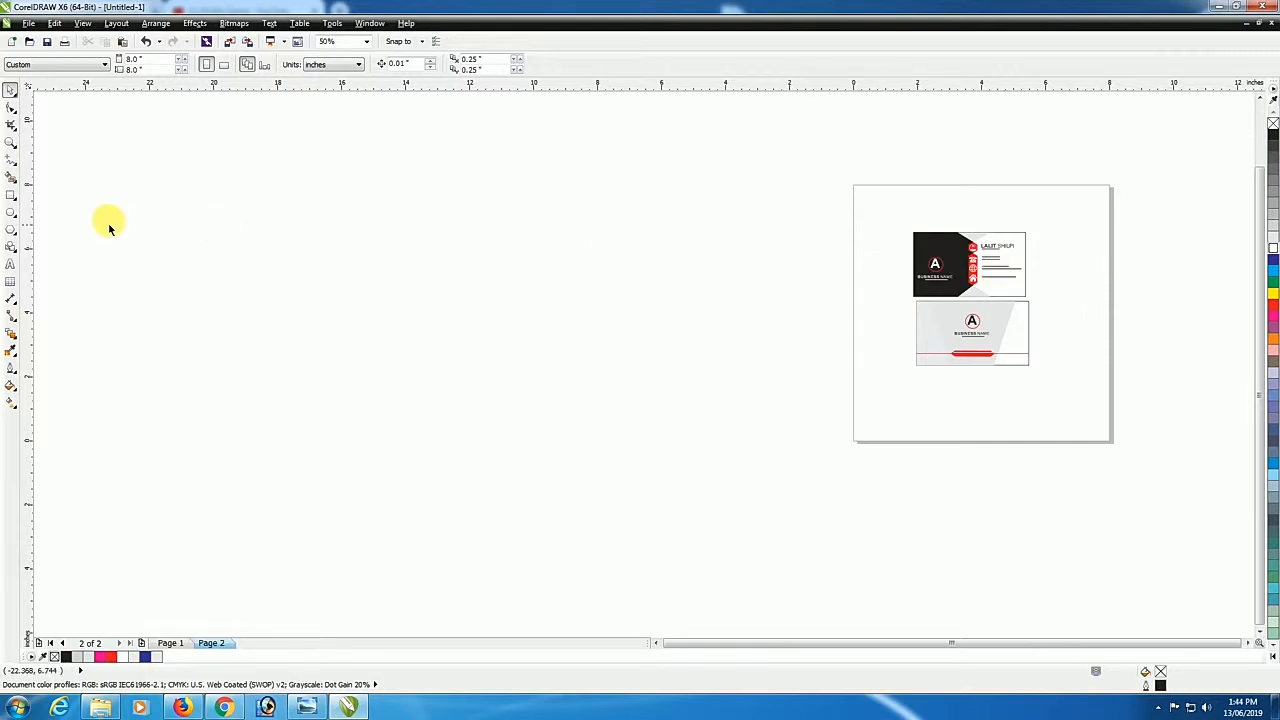
double_click(12, 195)
click(11, 91)
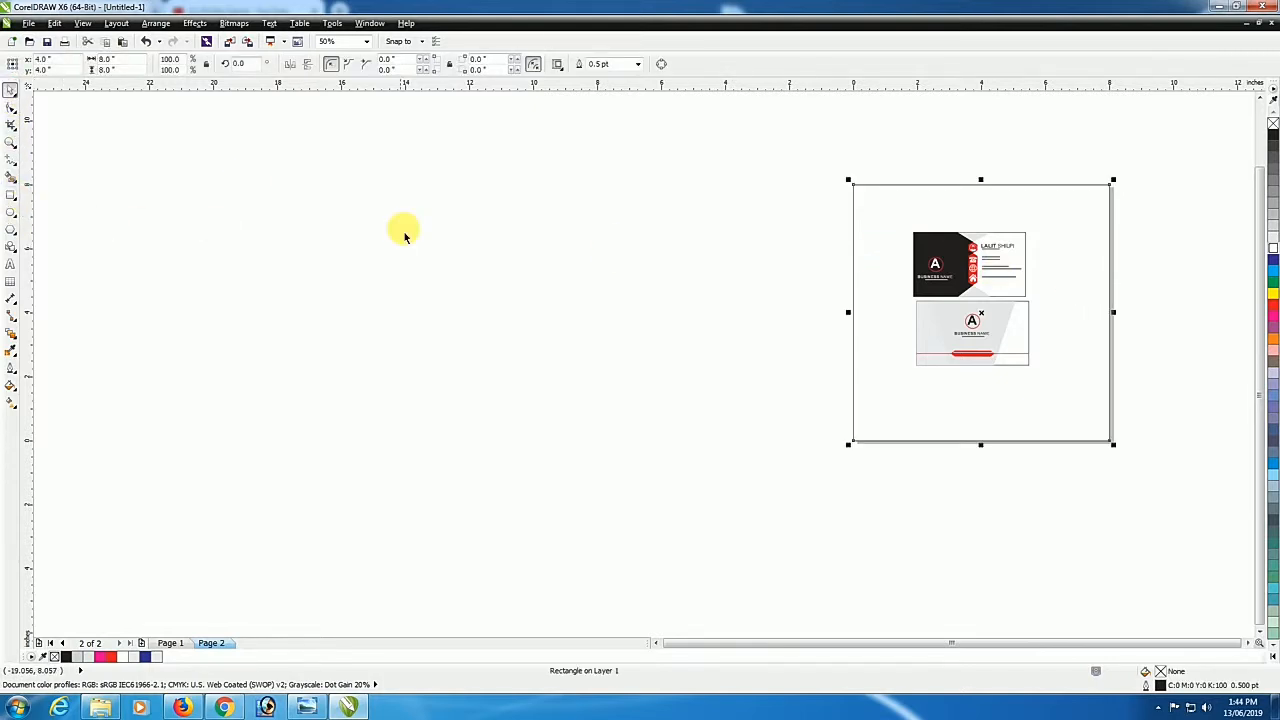
click(405, 235)
drag(746, 206, 1090, 400)
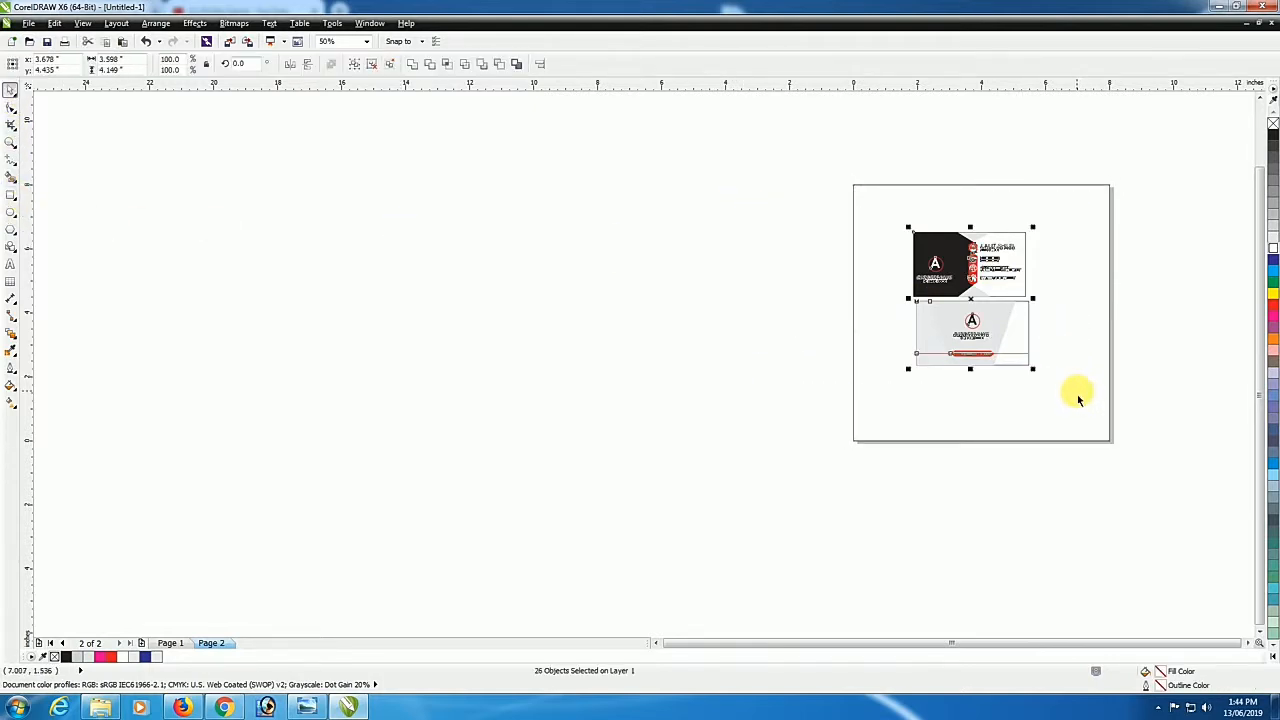
key(ctrl+g)
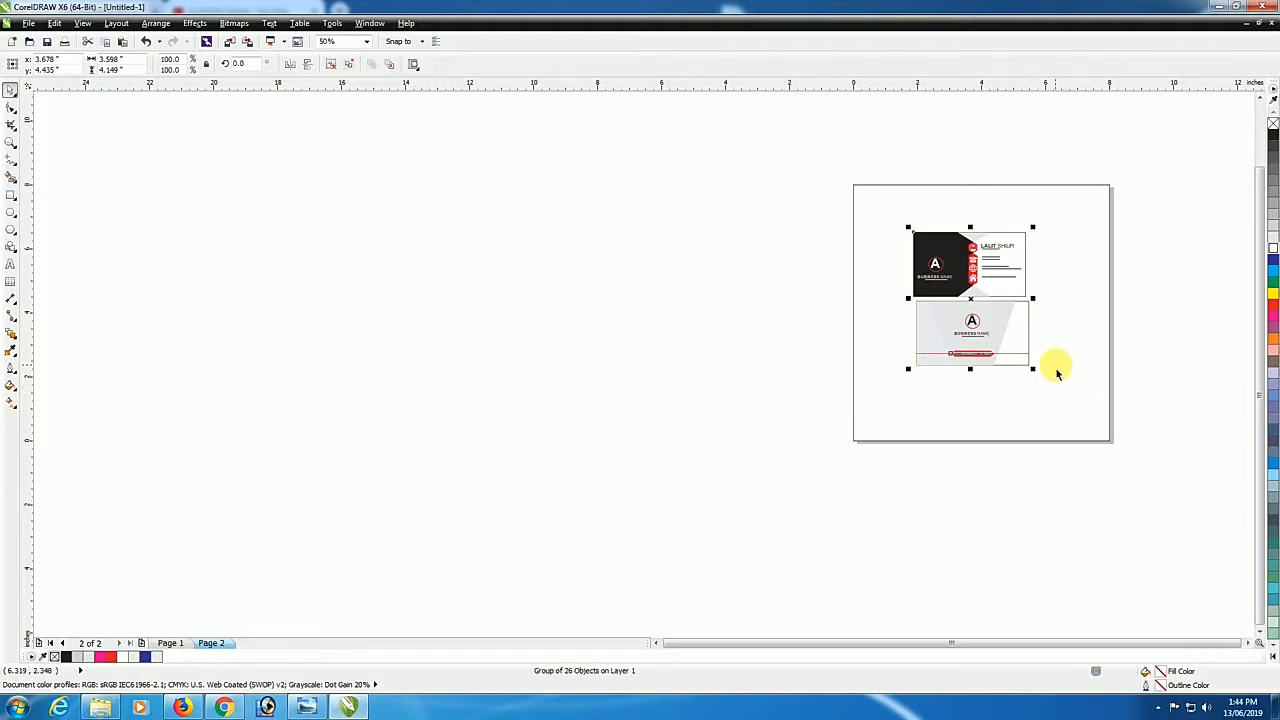
Fill the page-sized background rectangle with red and fit the whole page in view with nothing selected
click(1060, 368)
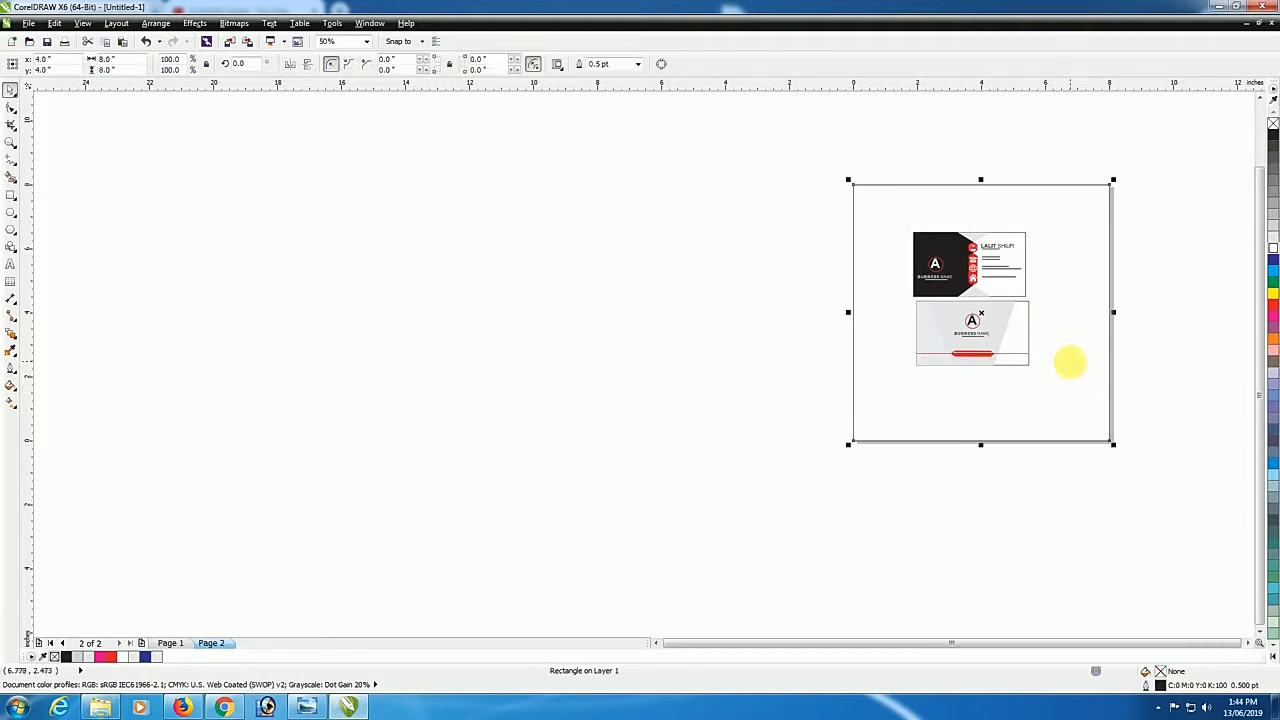
click(1273, 304)
click(1118, 330)
click(1016, 346)
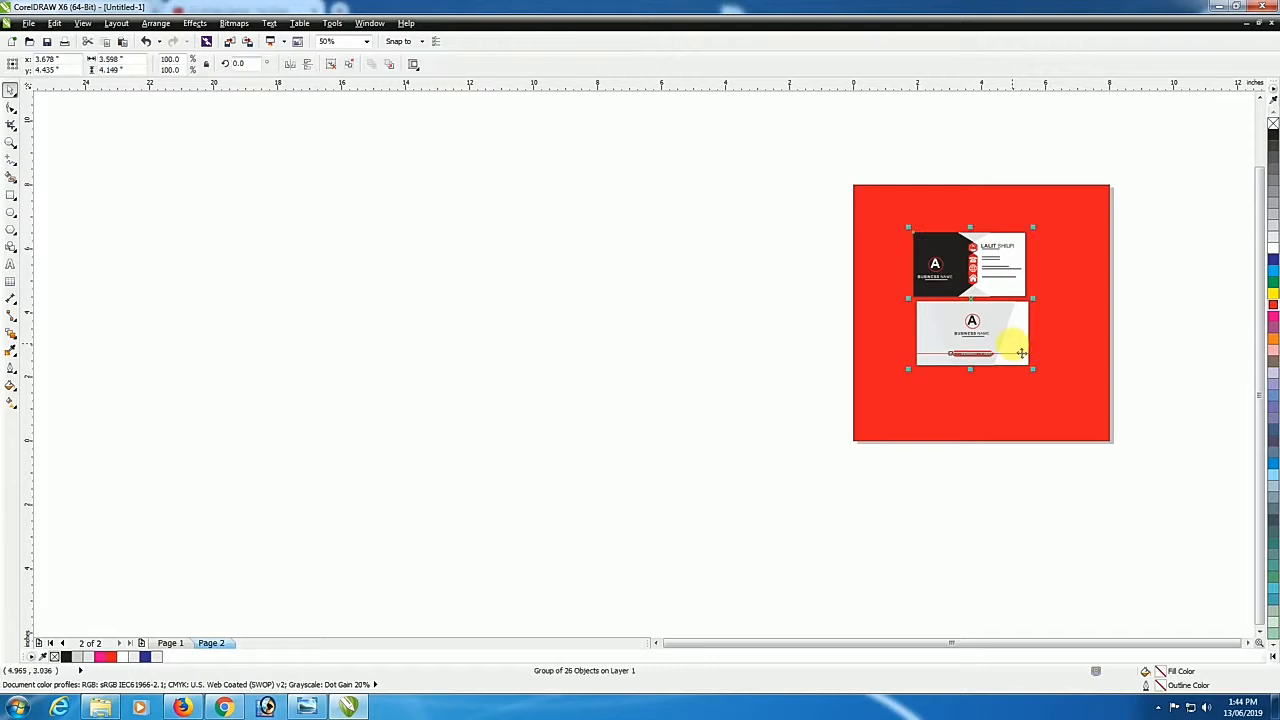
key(shift+F4)
click(1033, 340)
click(704, 292)
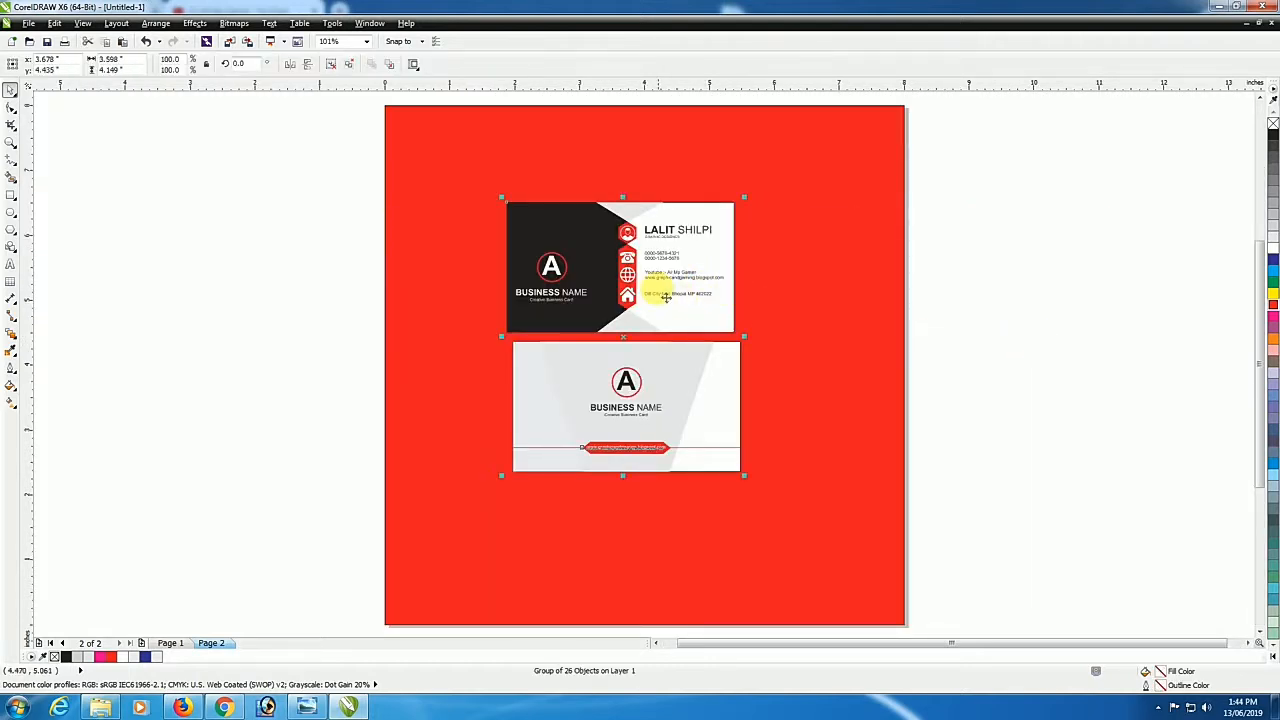
click(1024, 348)
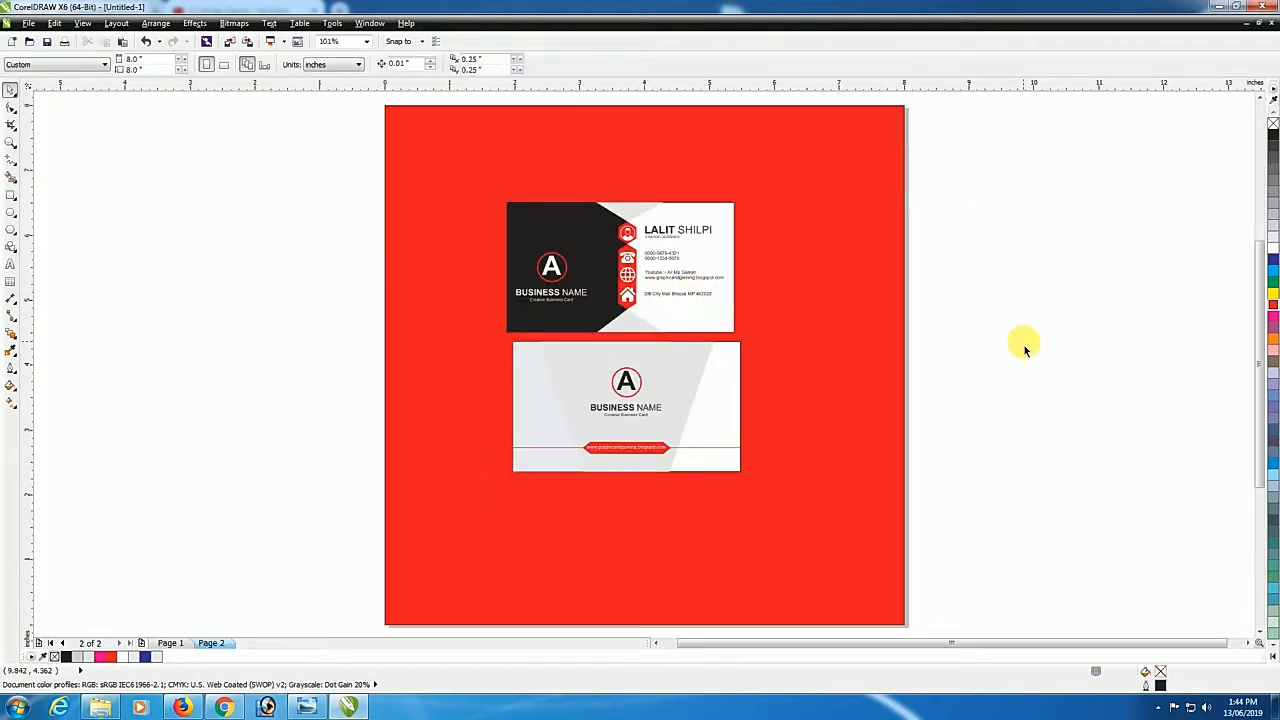